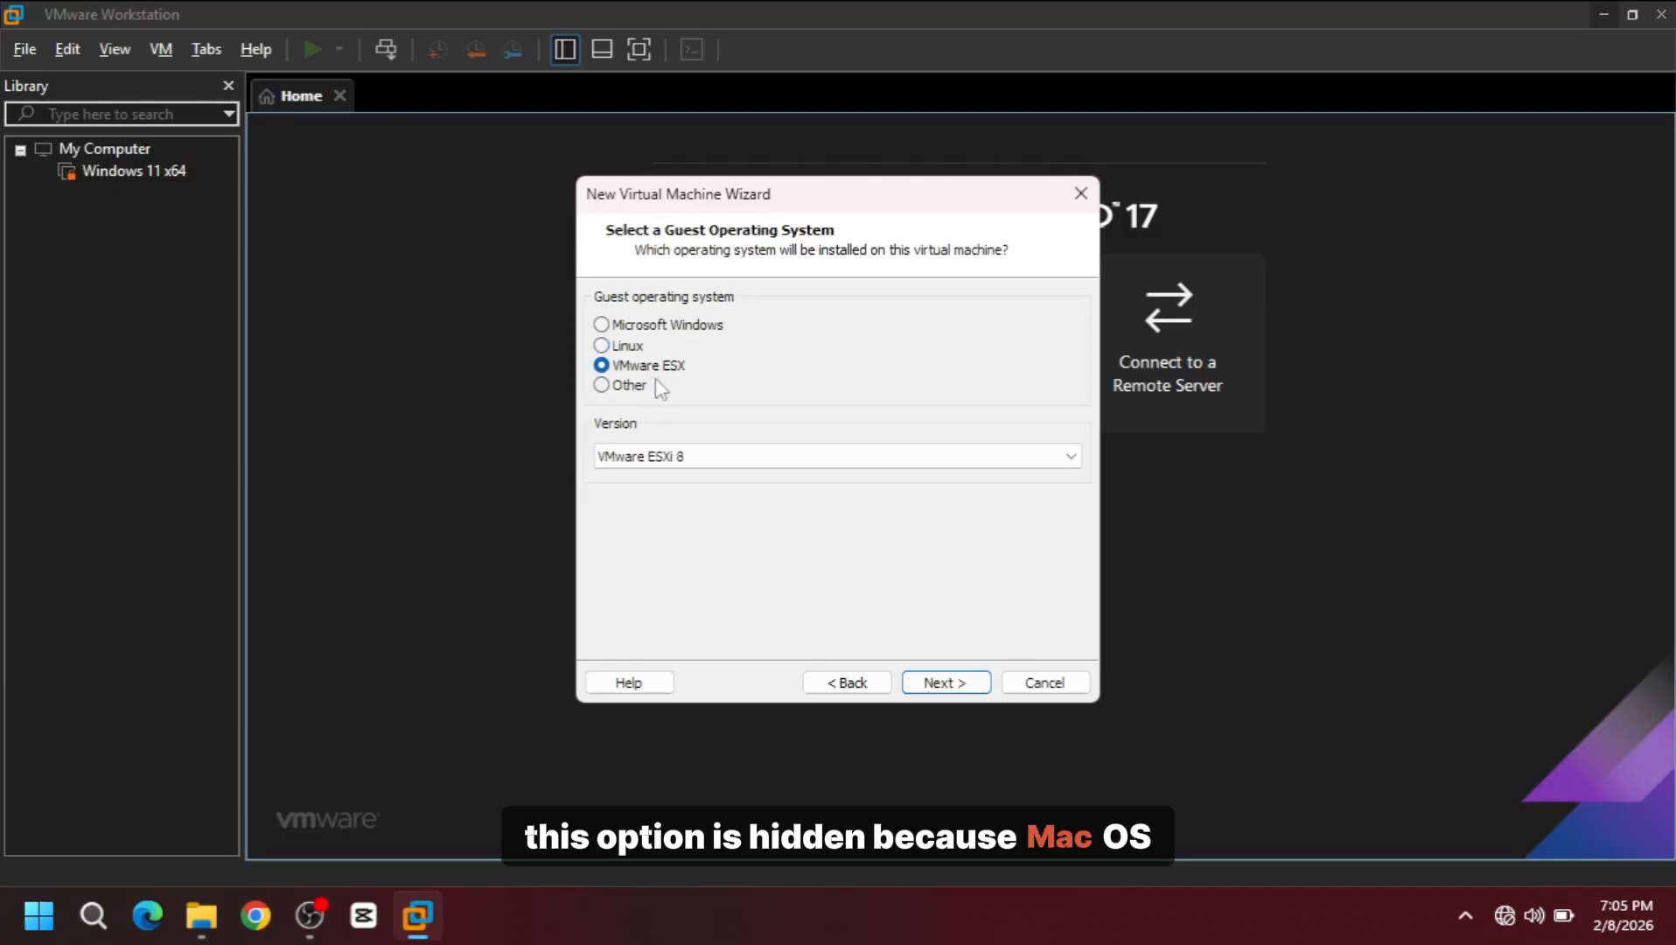
Step: Check the VMware ESX, Windows and Other guest version lists, find no macOS, and cancel the wizard
click(704, 459)
click(704, 459)
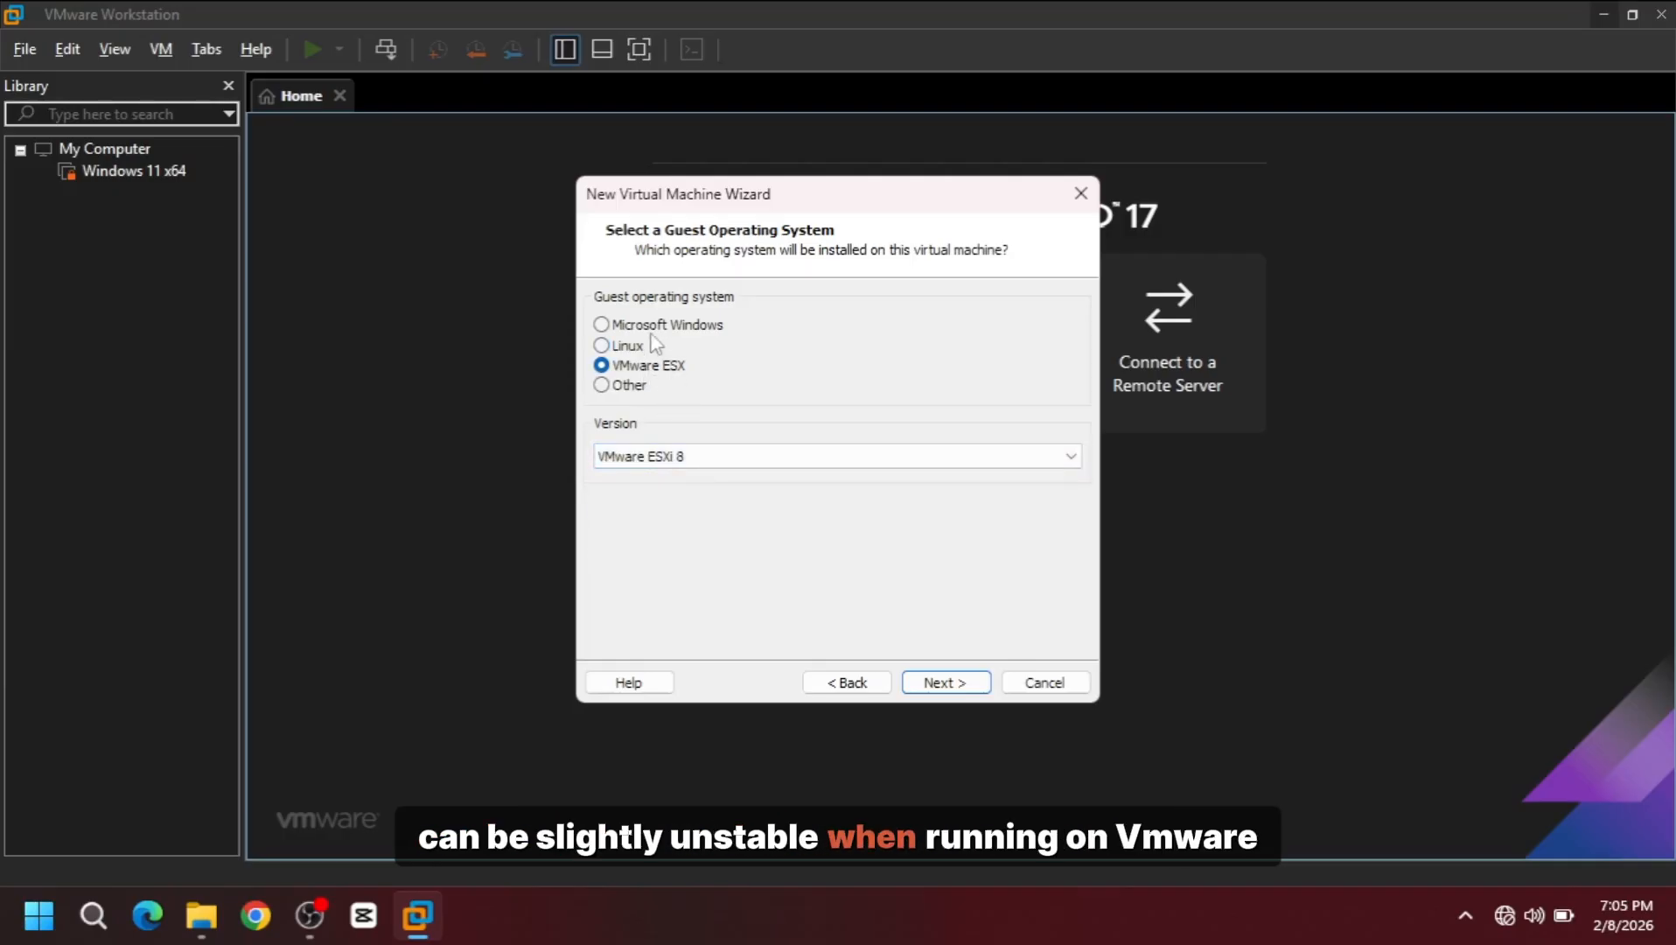
click(653, 328)
click(694, 458)
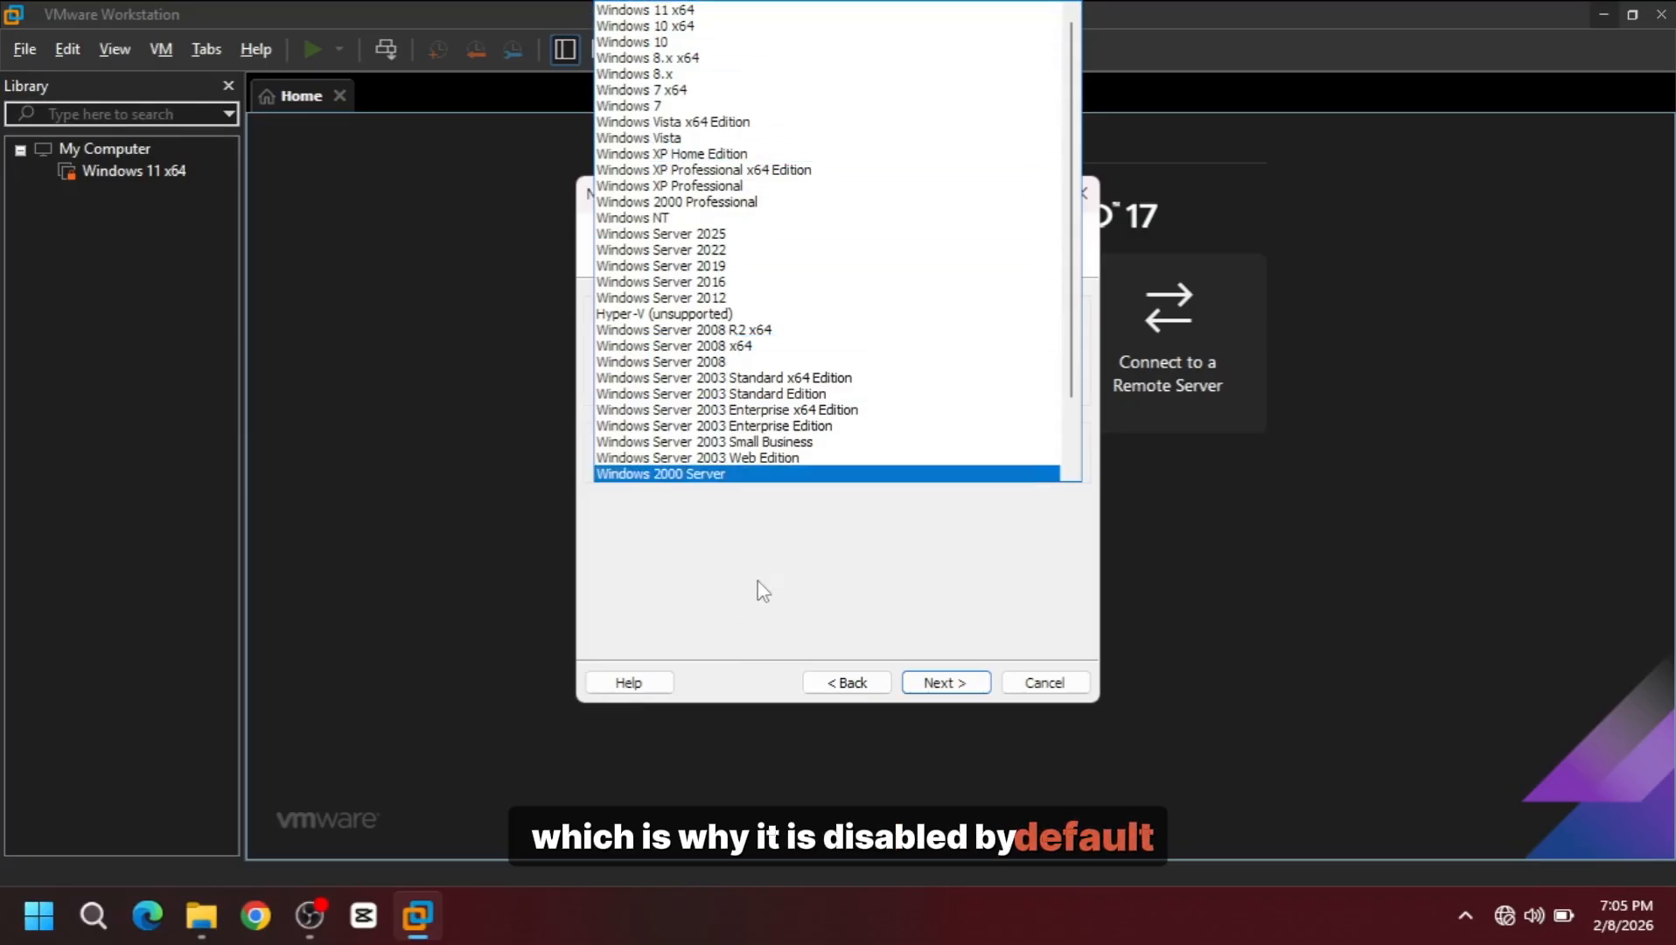
click(755, 582)
click(637, 390)
click(665, 455)
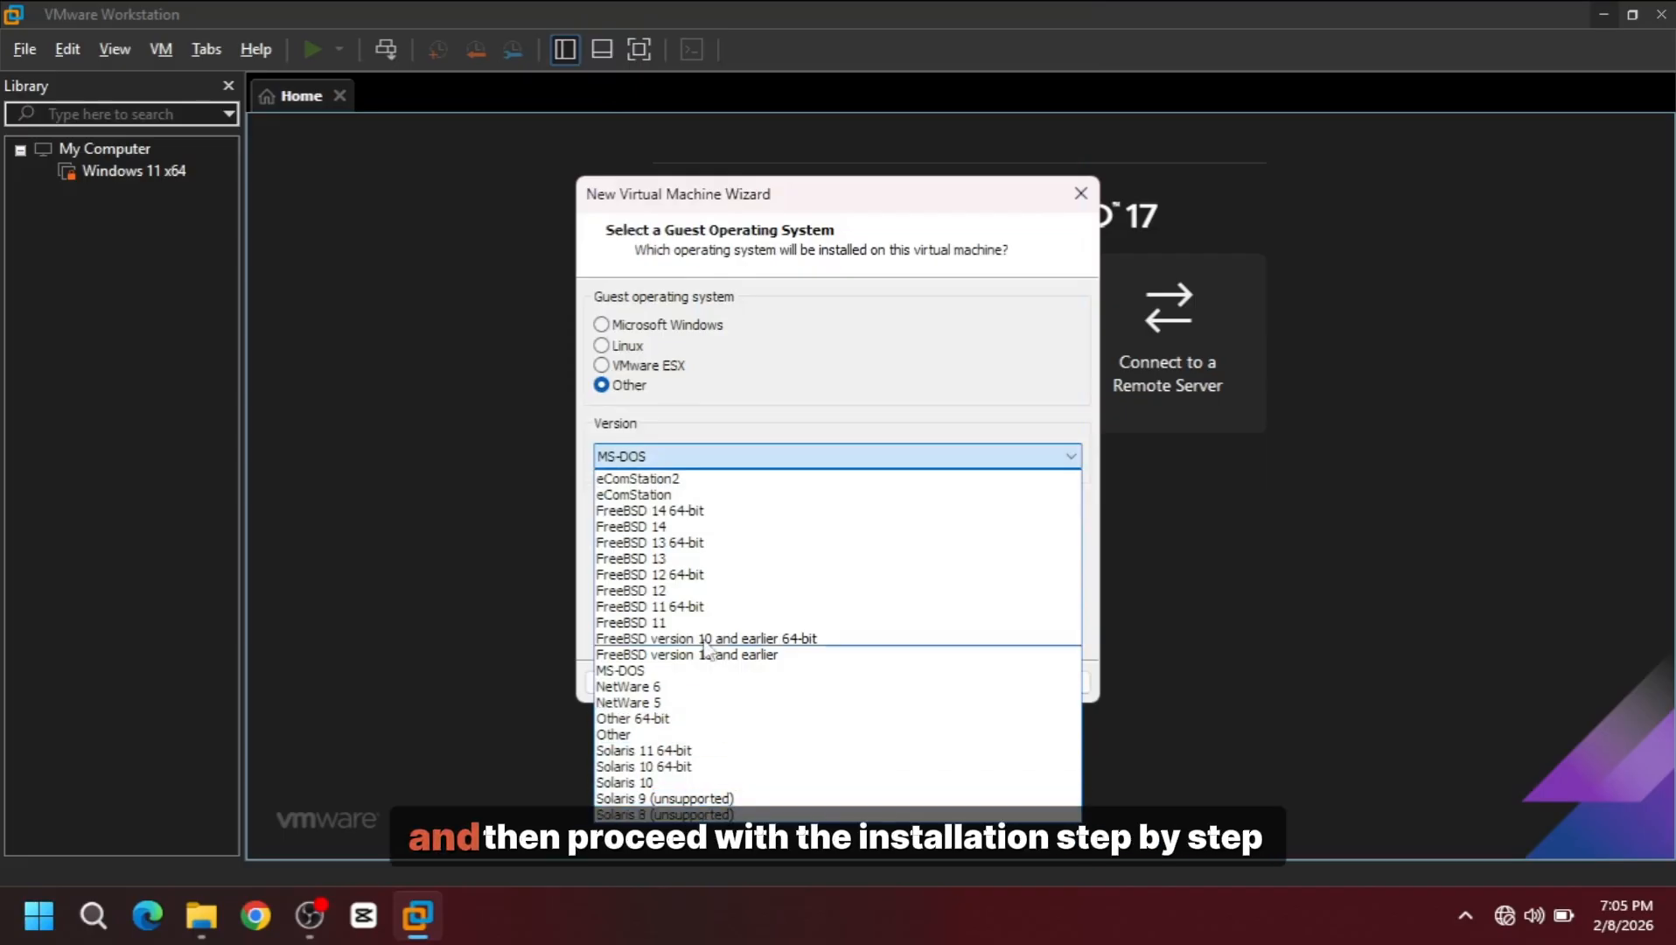
click(836, 391)
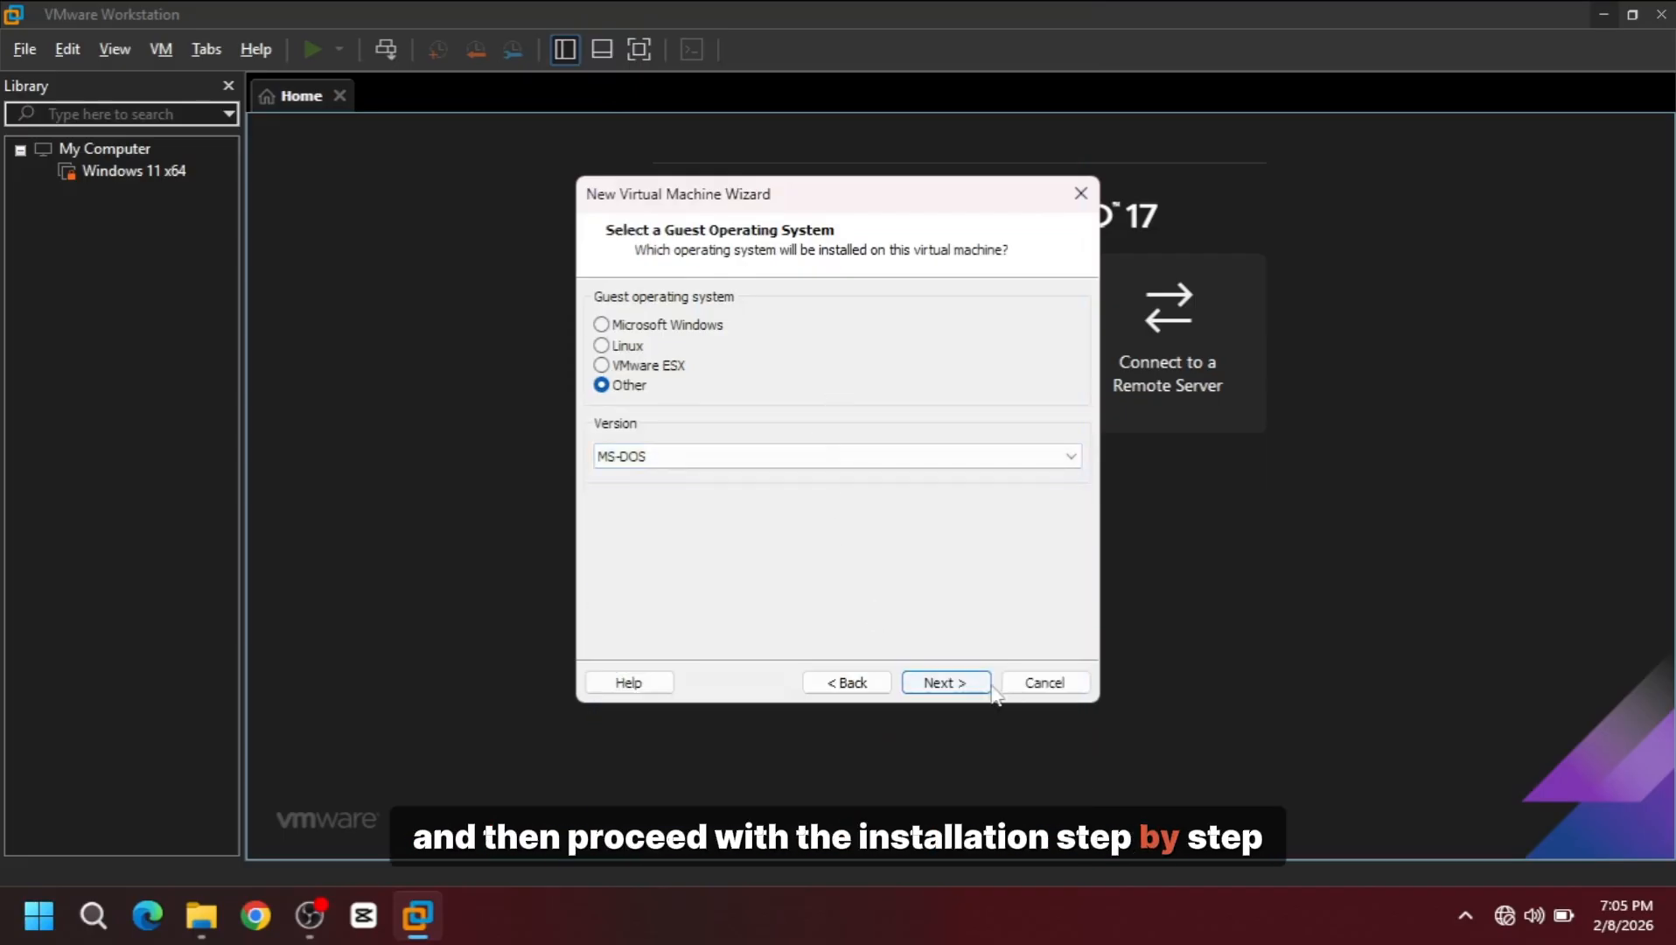
click(1035, 681)
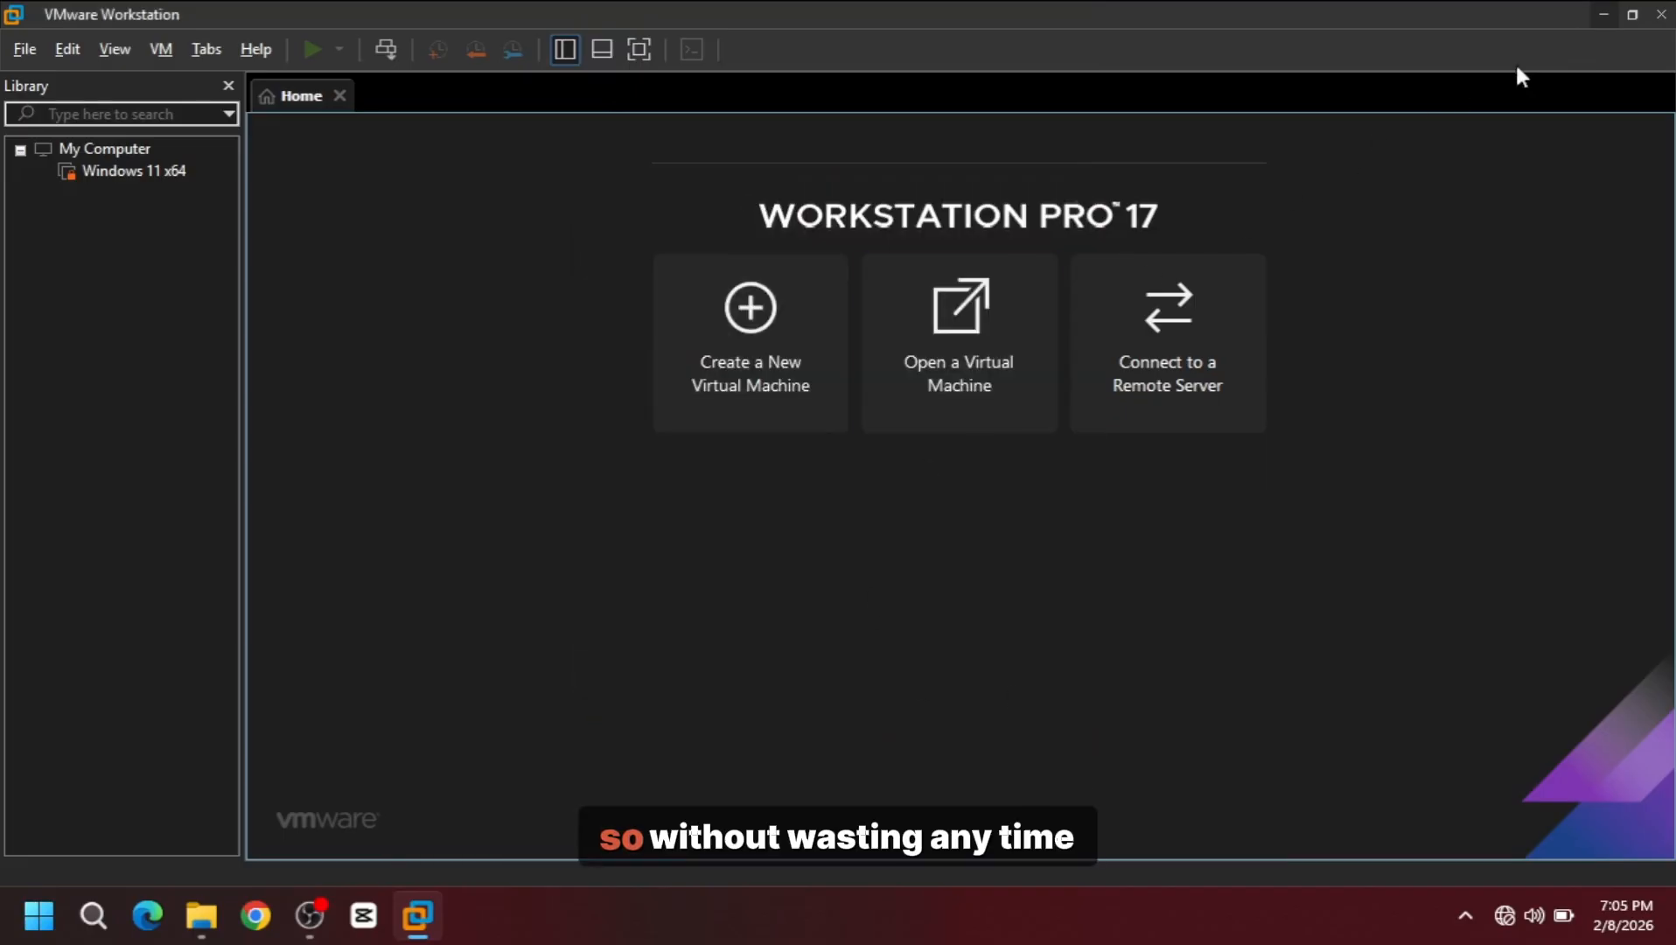
Step: Close VMware Workstation and select Mac enabler for vmware.zip on the desktop
click(1662, 14)
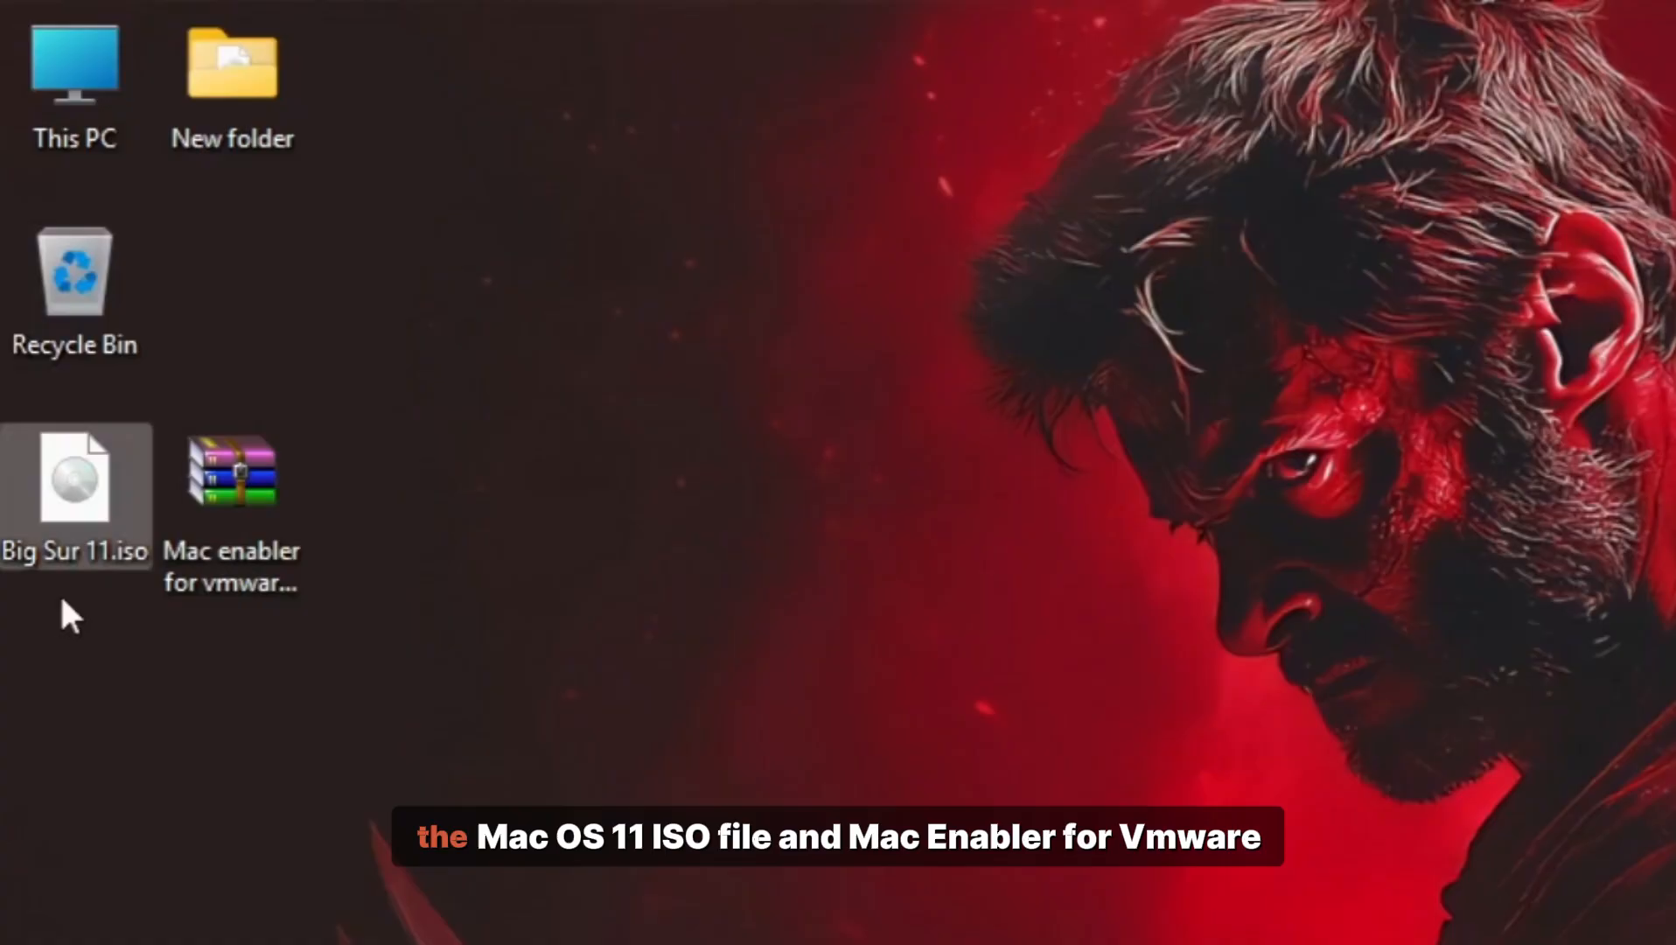
mouse_move(22, 333)
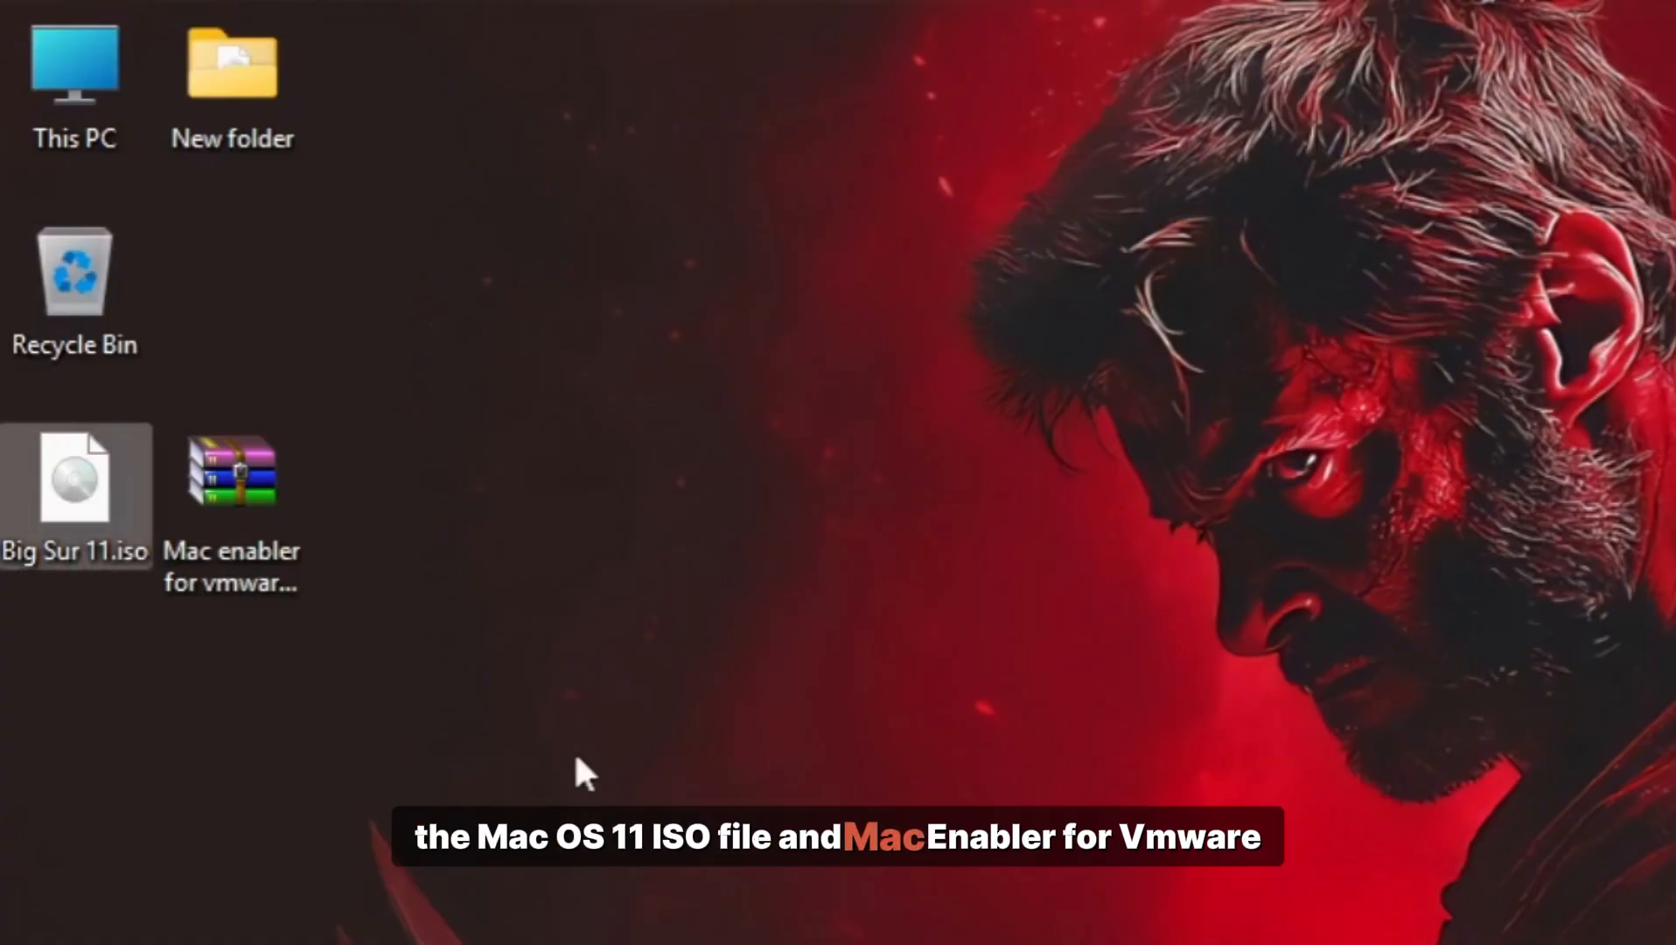
click(243, 545)
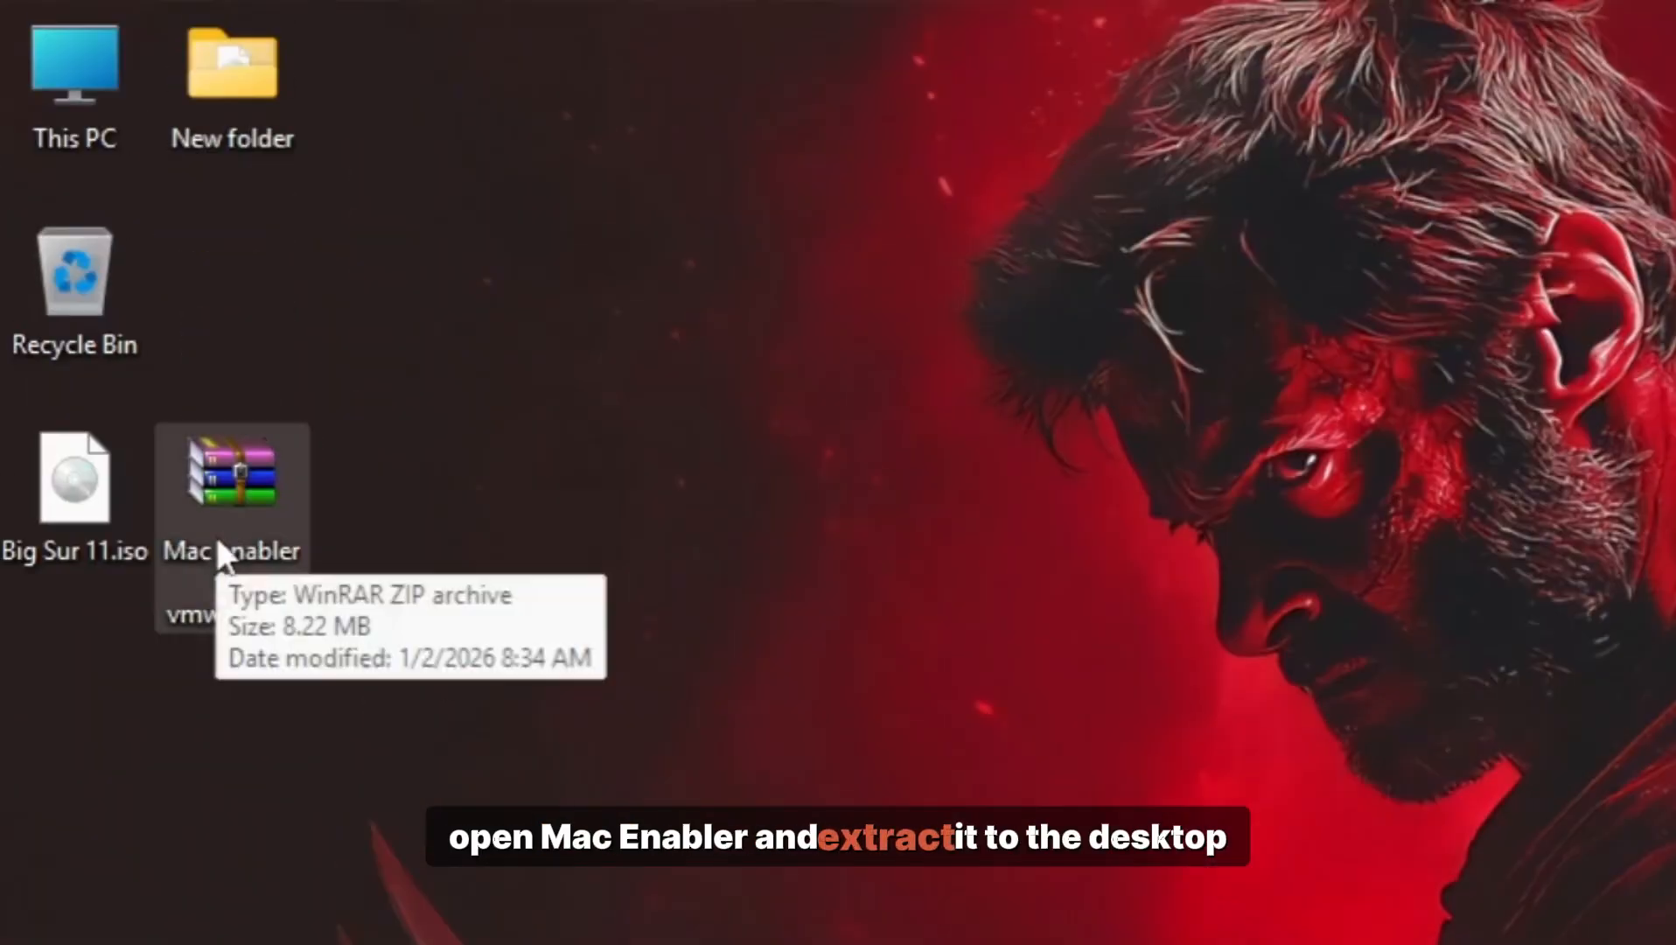
Step: Use WinRAR's Extract To to unpack Mac enabler for vmware.zip into a new desktop New Folder (2)
double_click(219, 542)
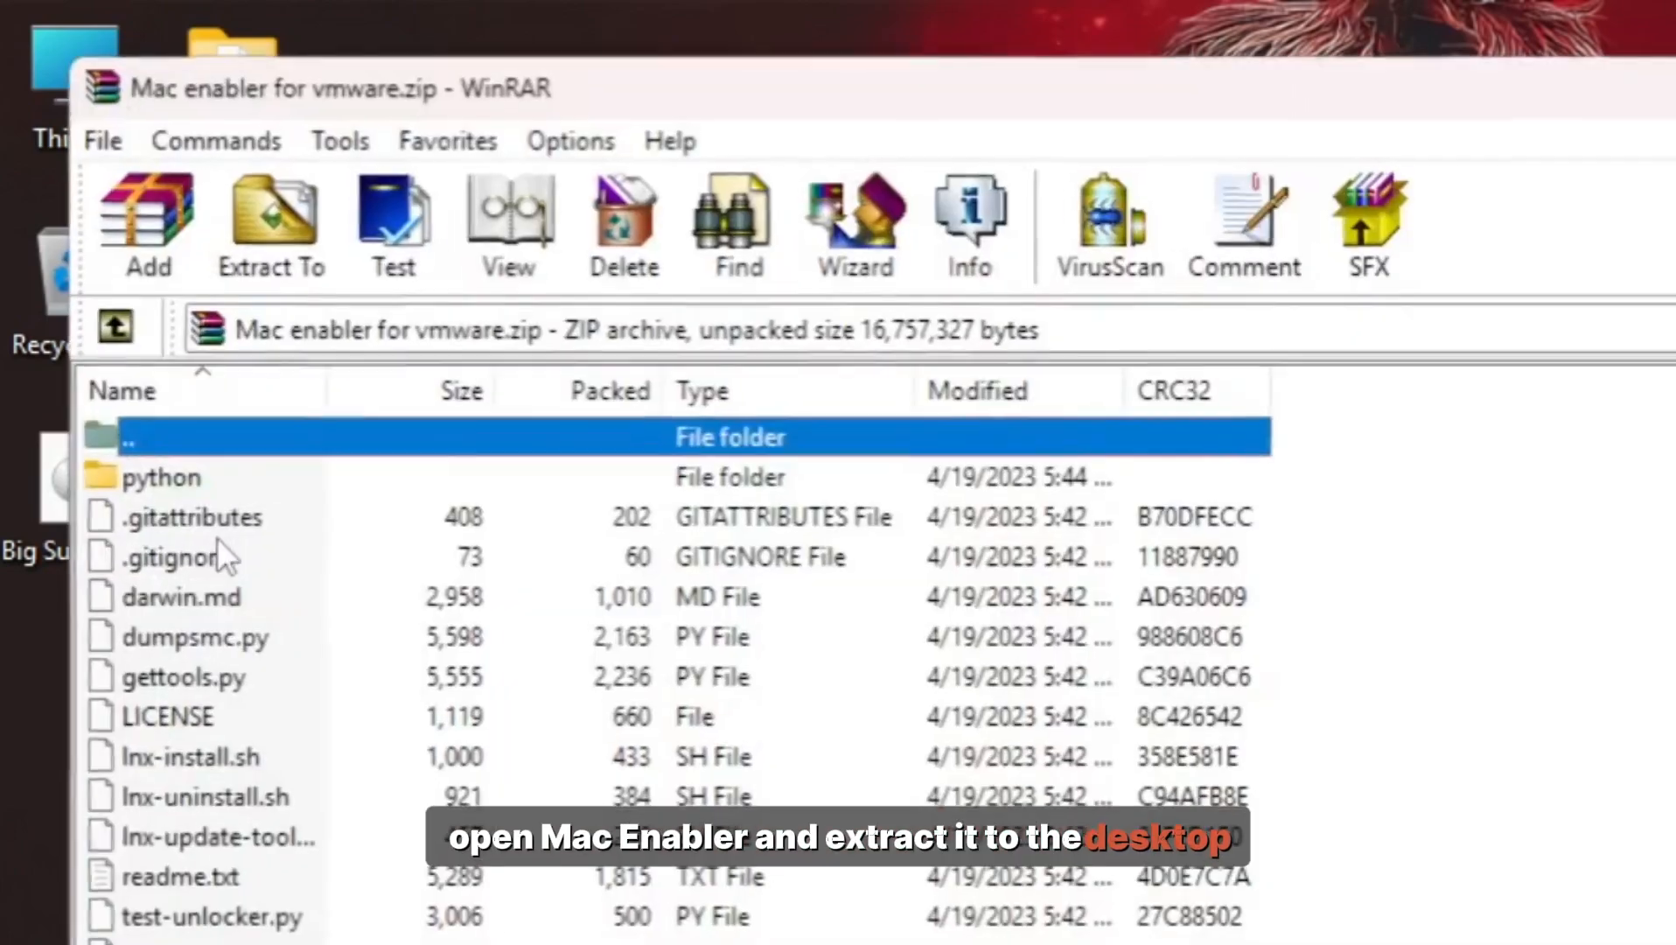
click(257, 254)
click(1247, 378)
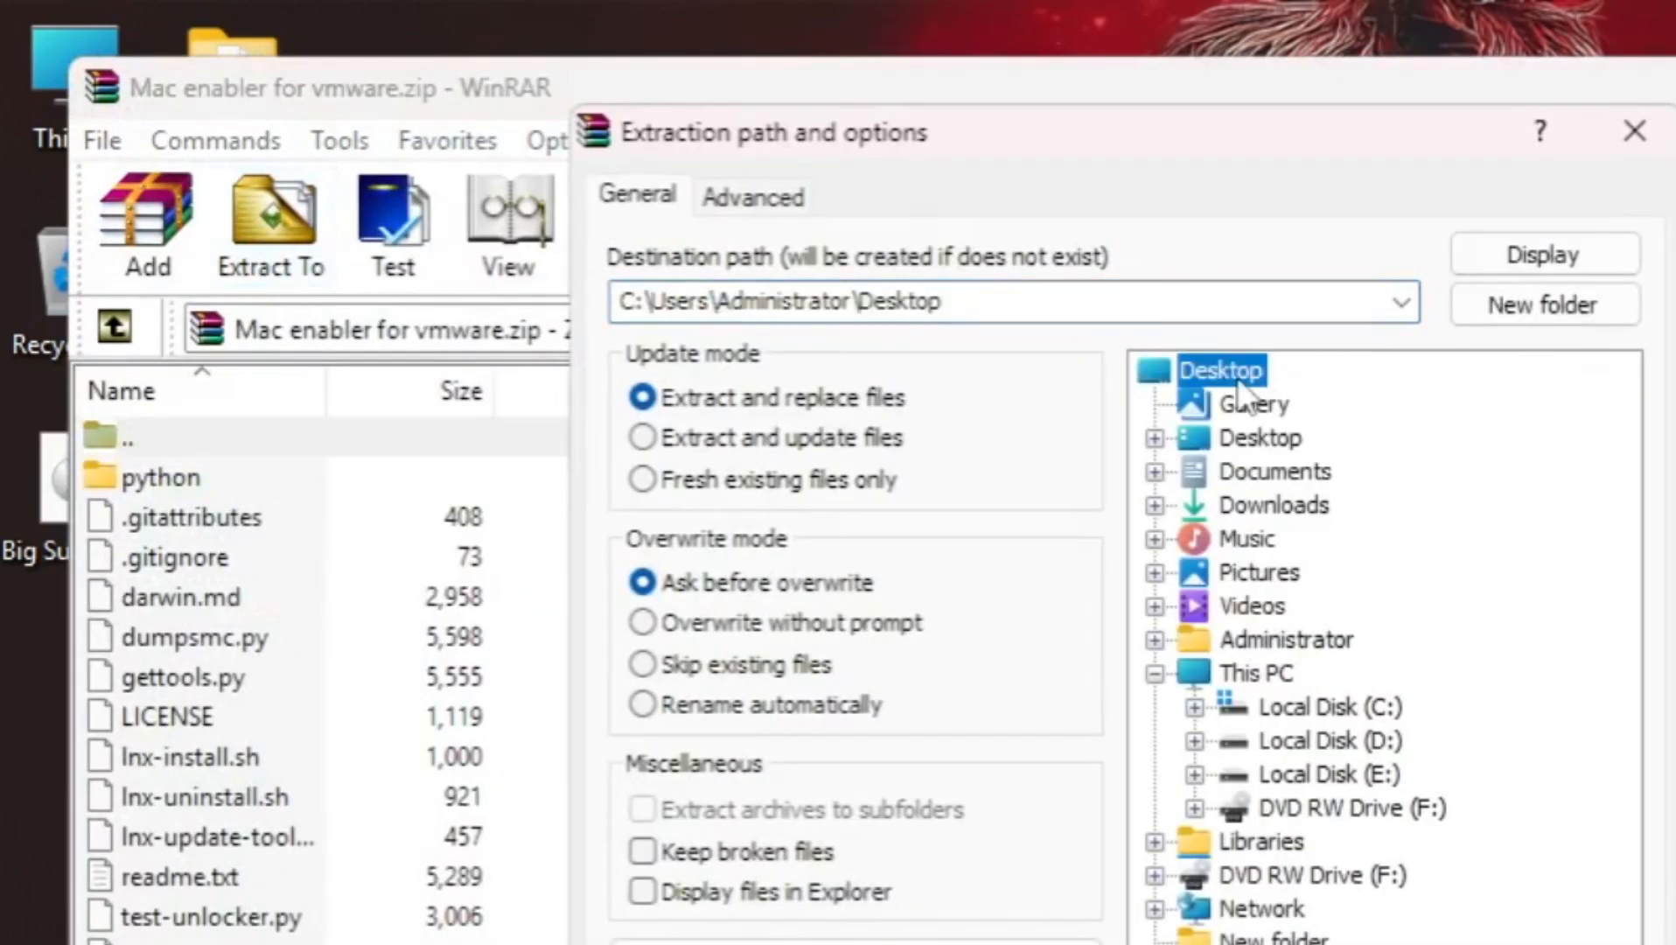
click(1531, 306)
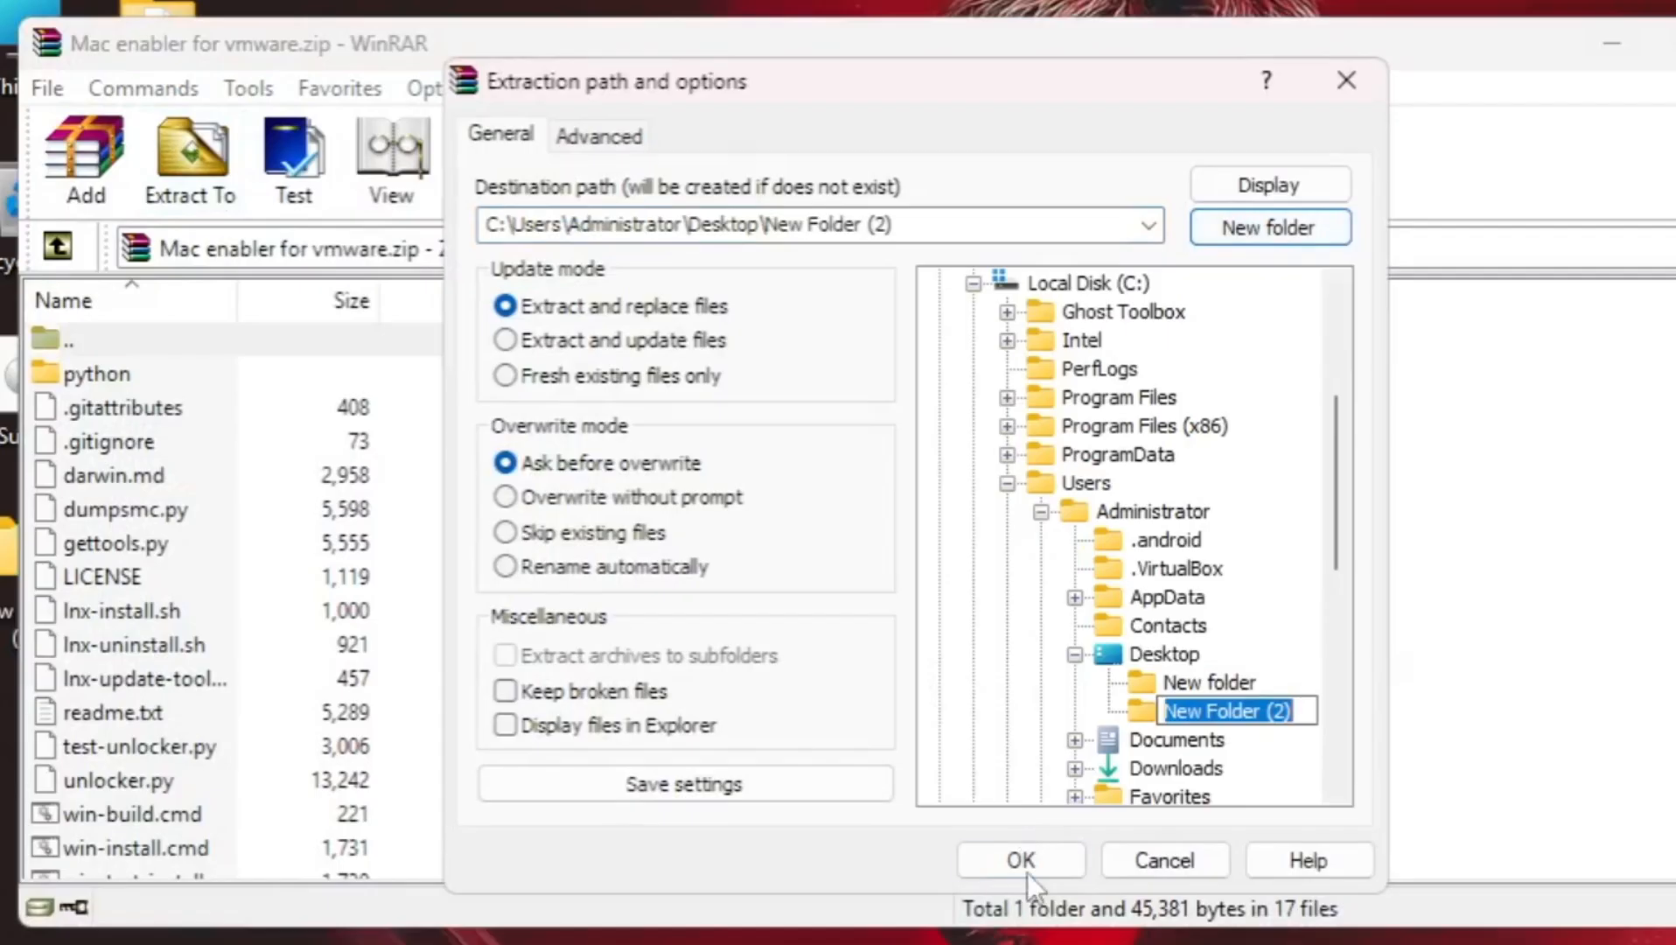
click(1022, 861)
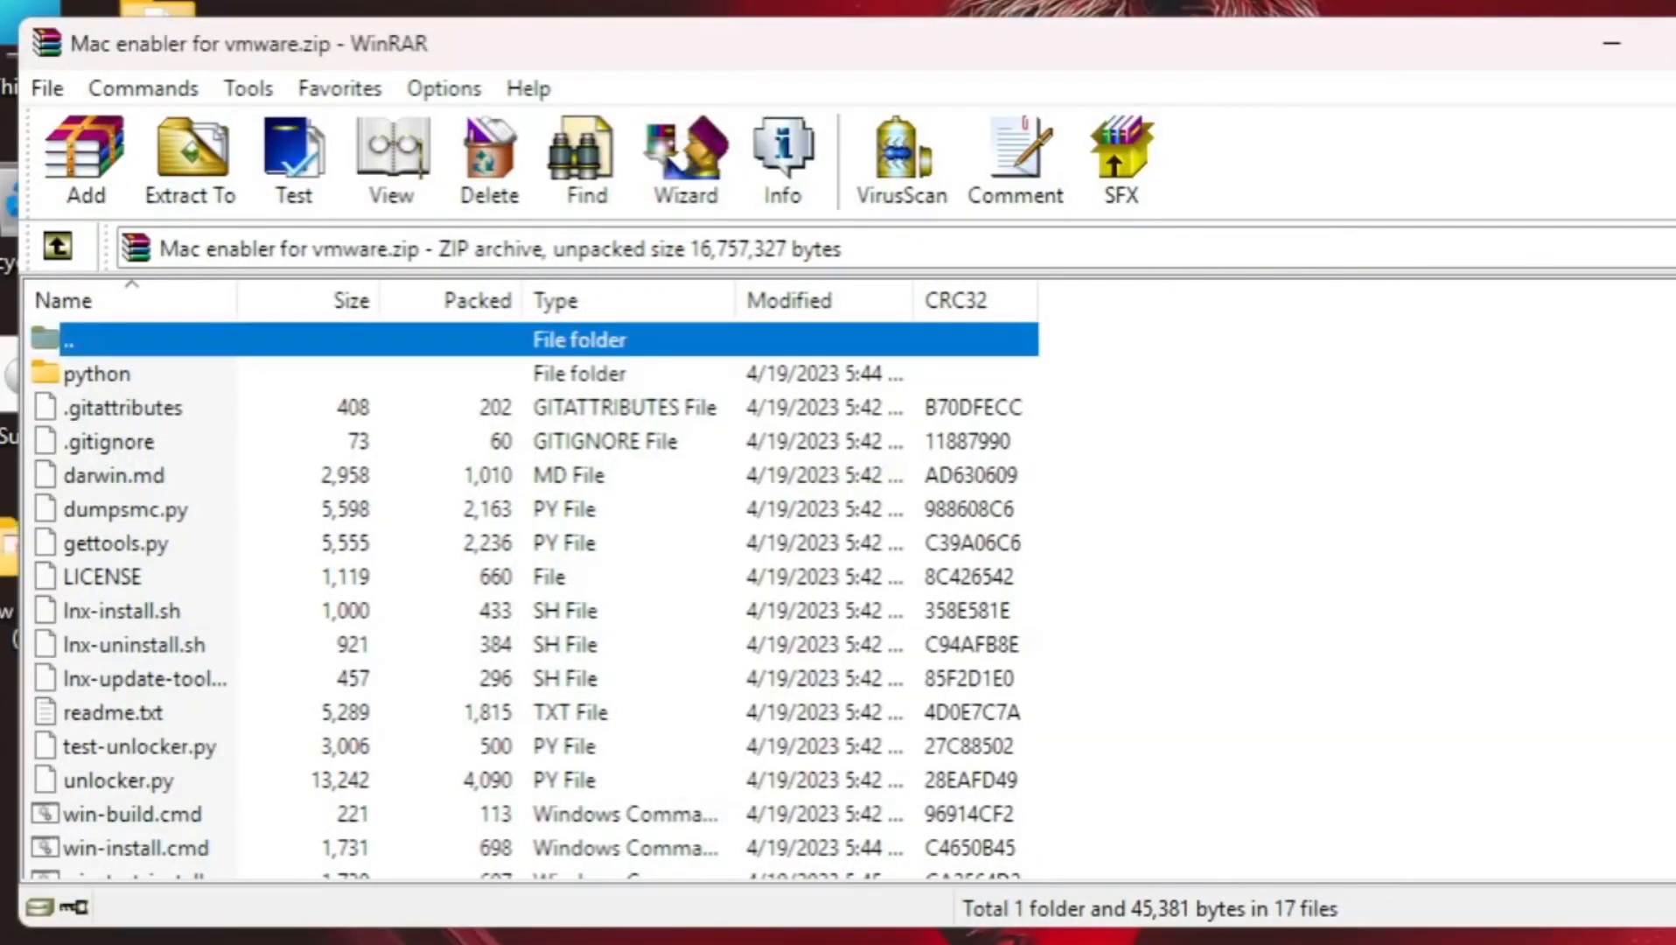
click(1430, 70)
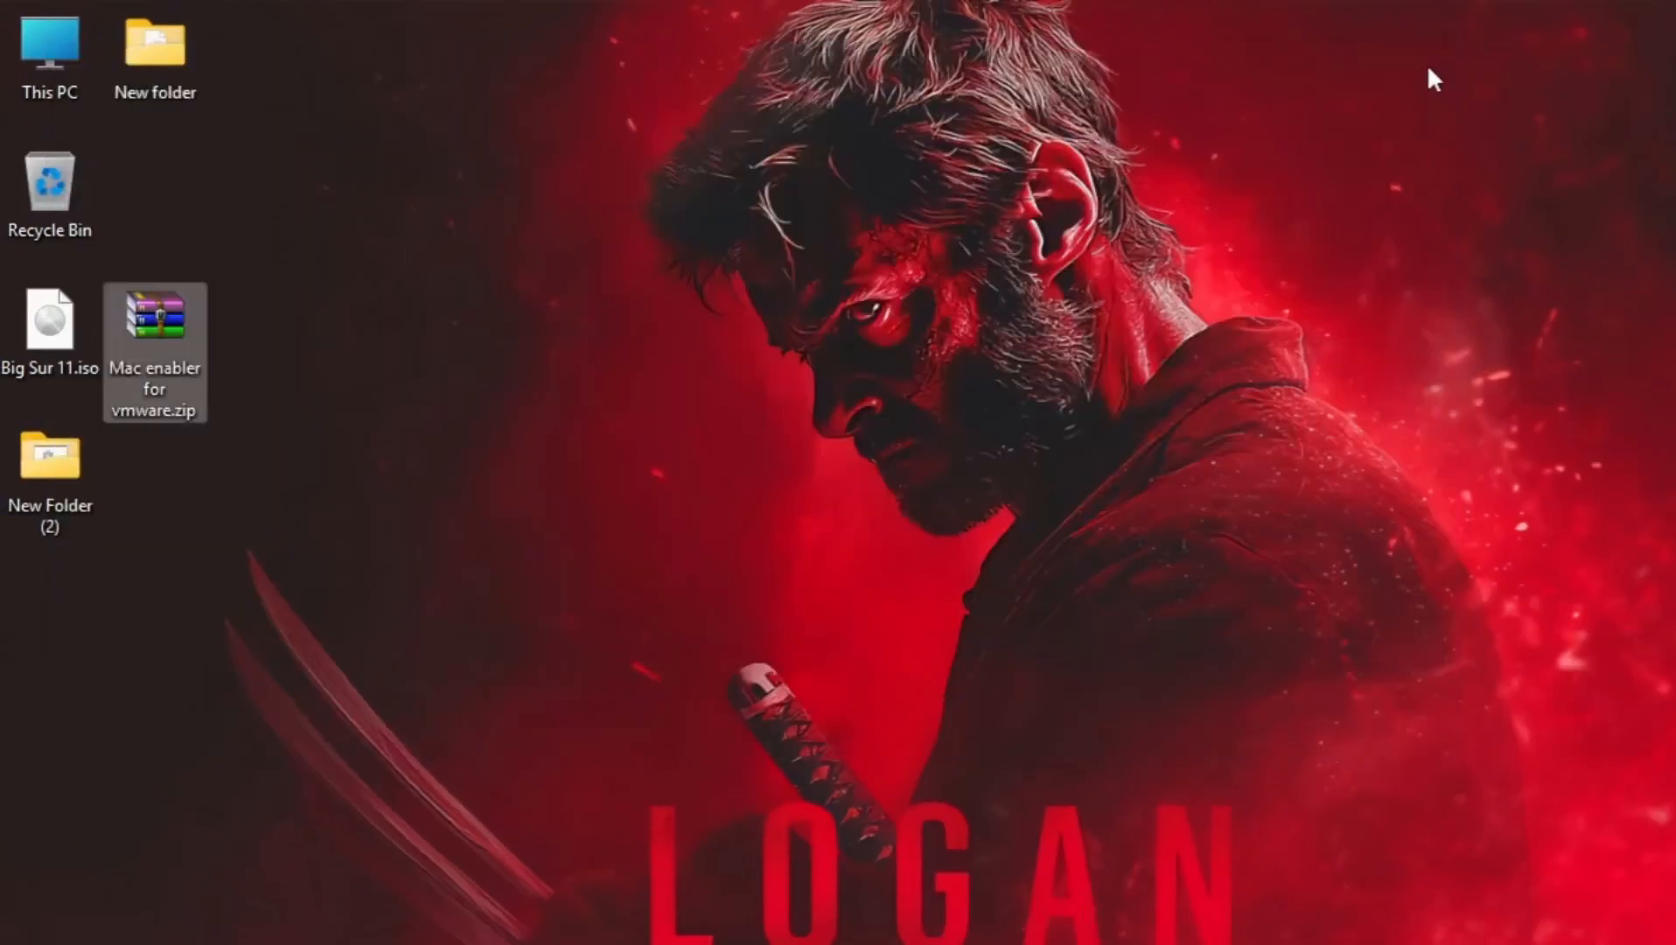
Step: Run win-install.cmd from New Folder (2) as administrator, then close the Explorer window
double_click(46, 480)
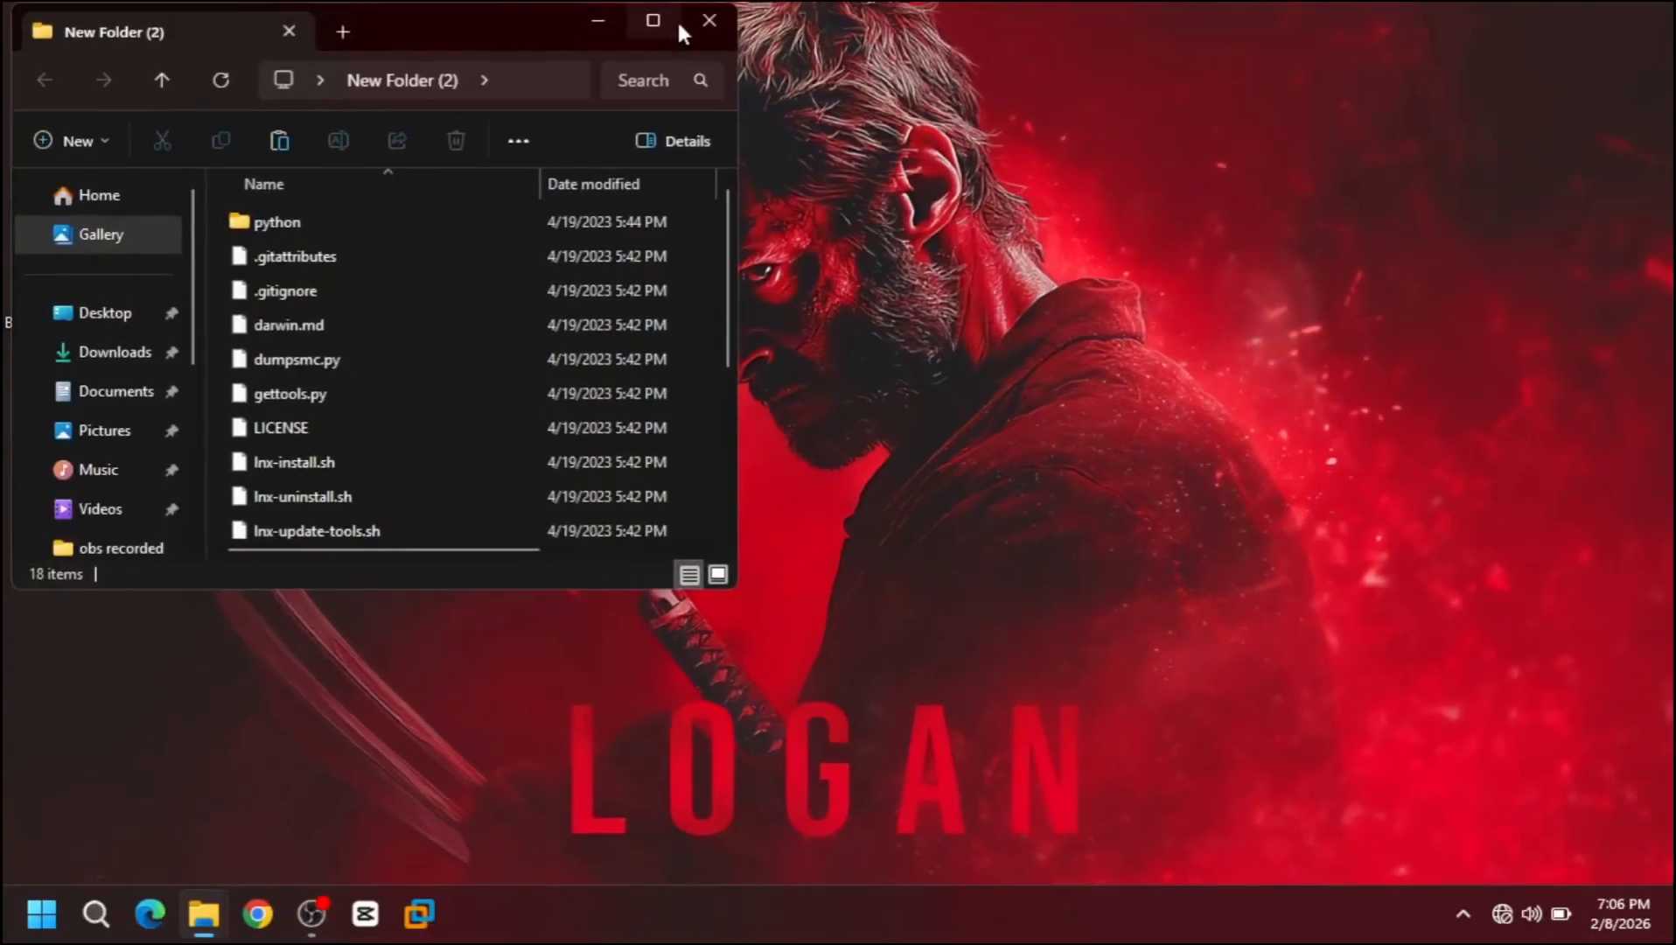
click(744, 21)
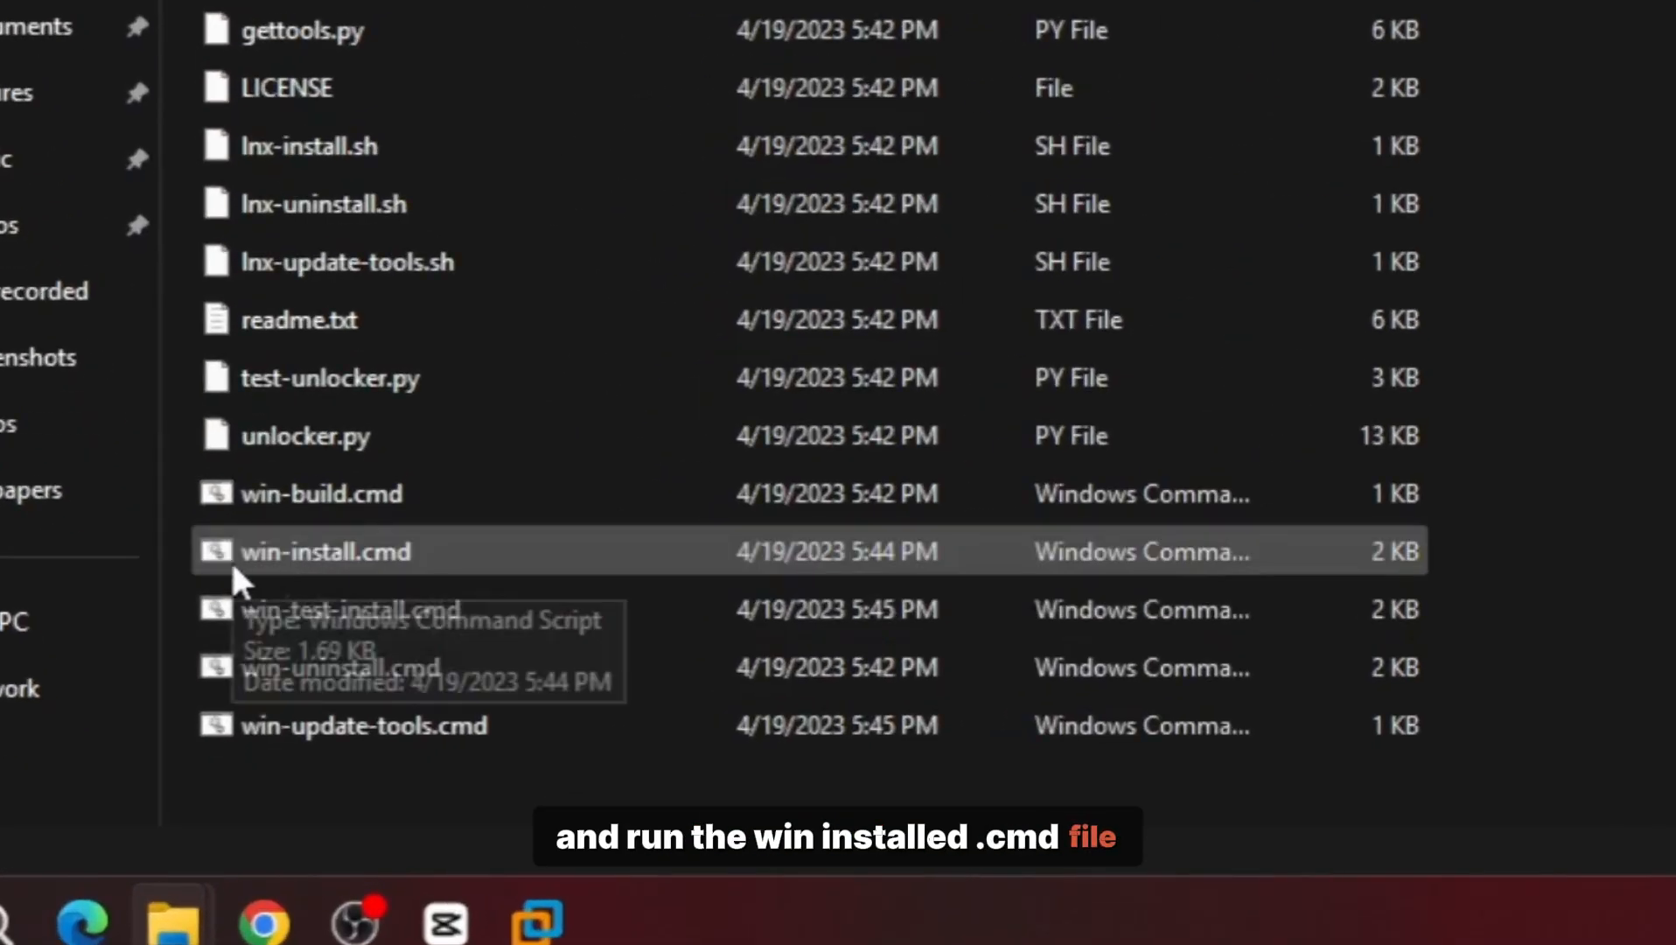
right_click(320, 552)
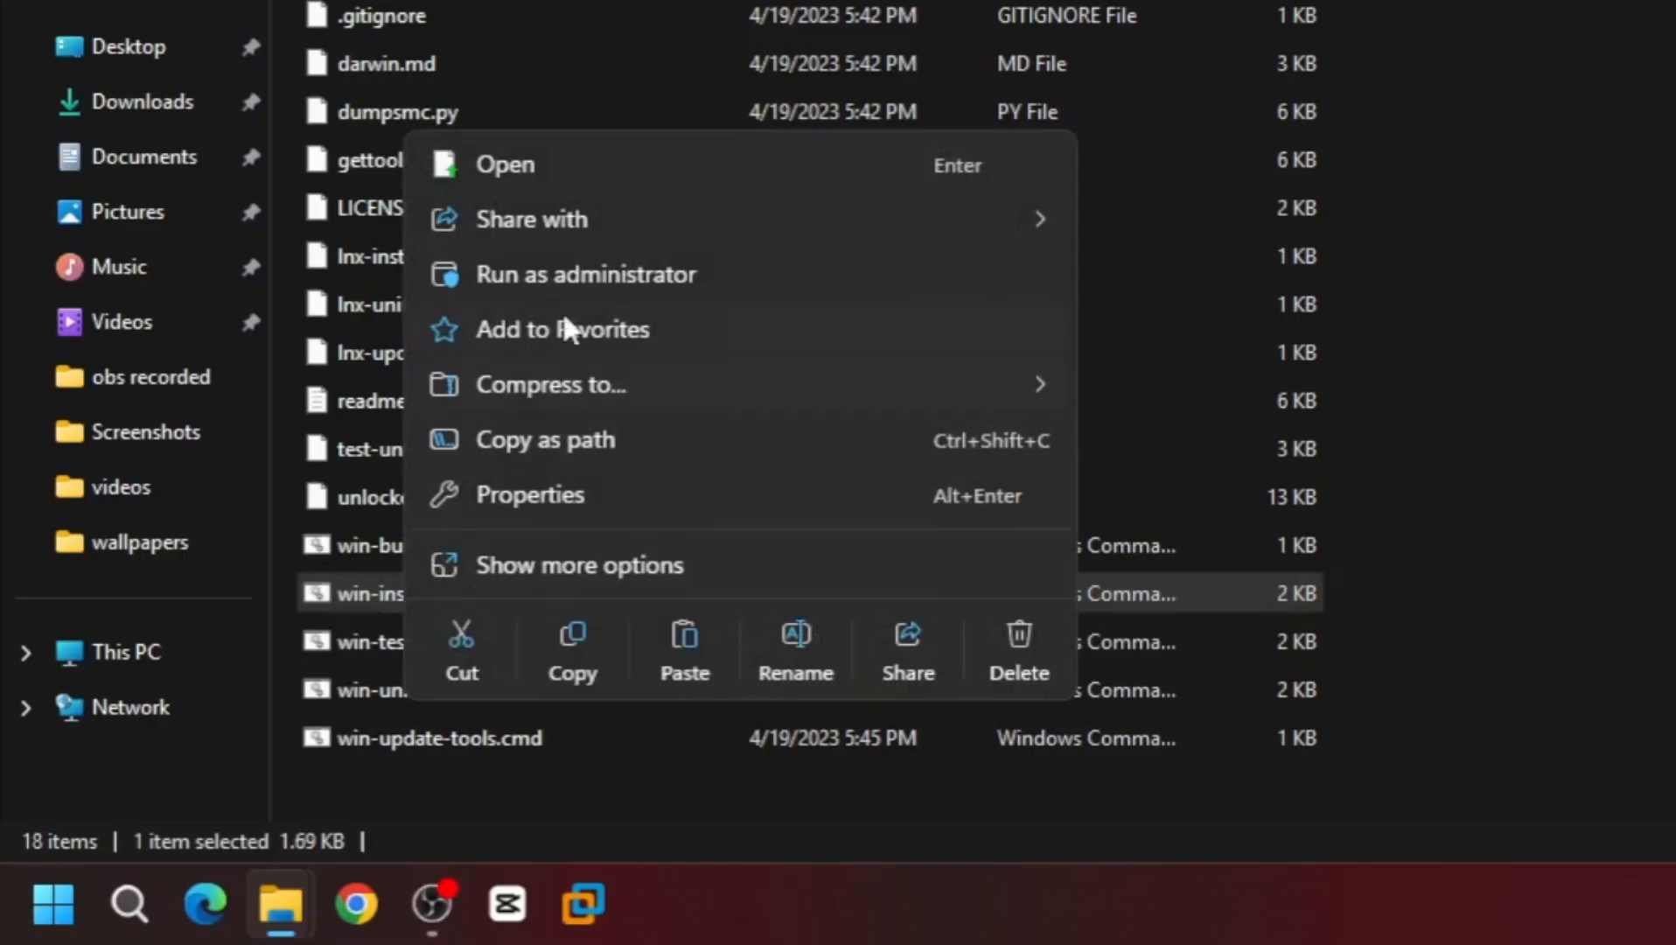
click(577, 277)
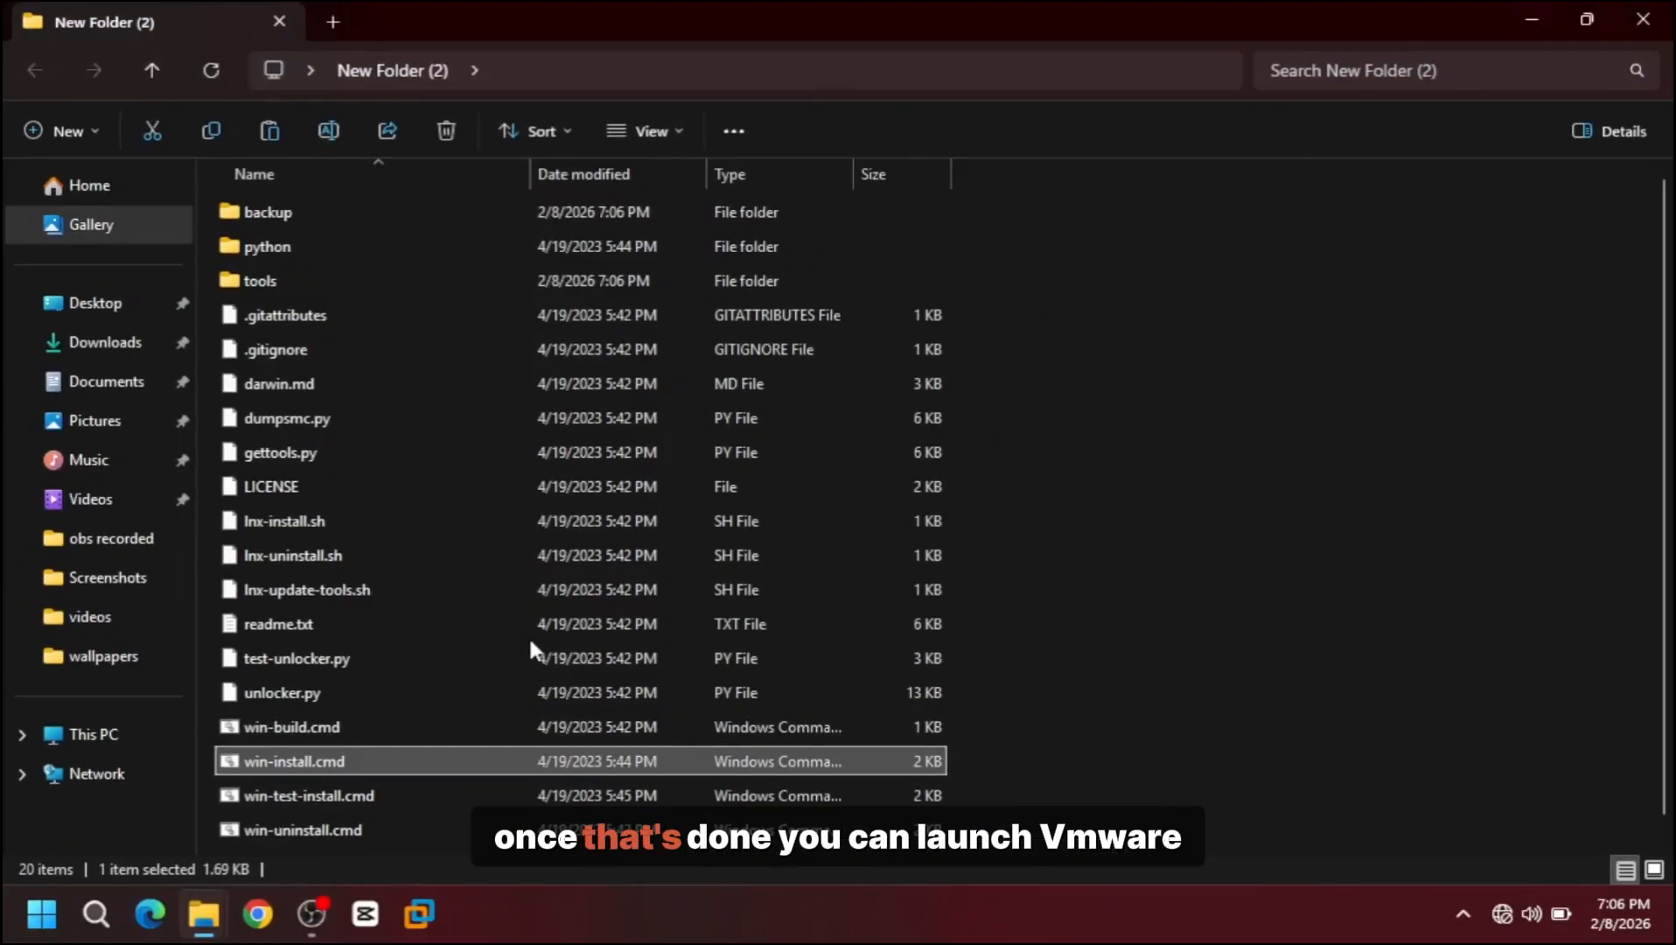
click(1643, 19)
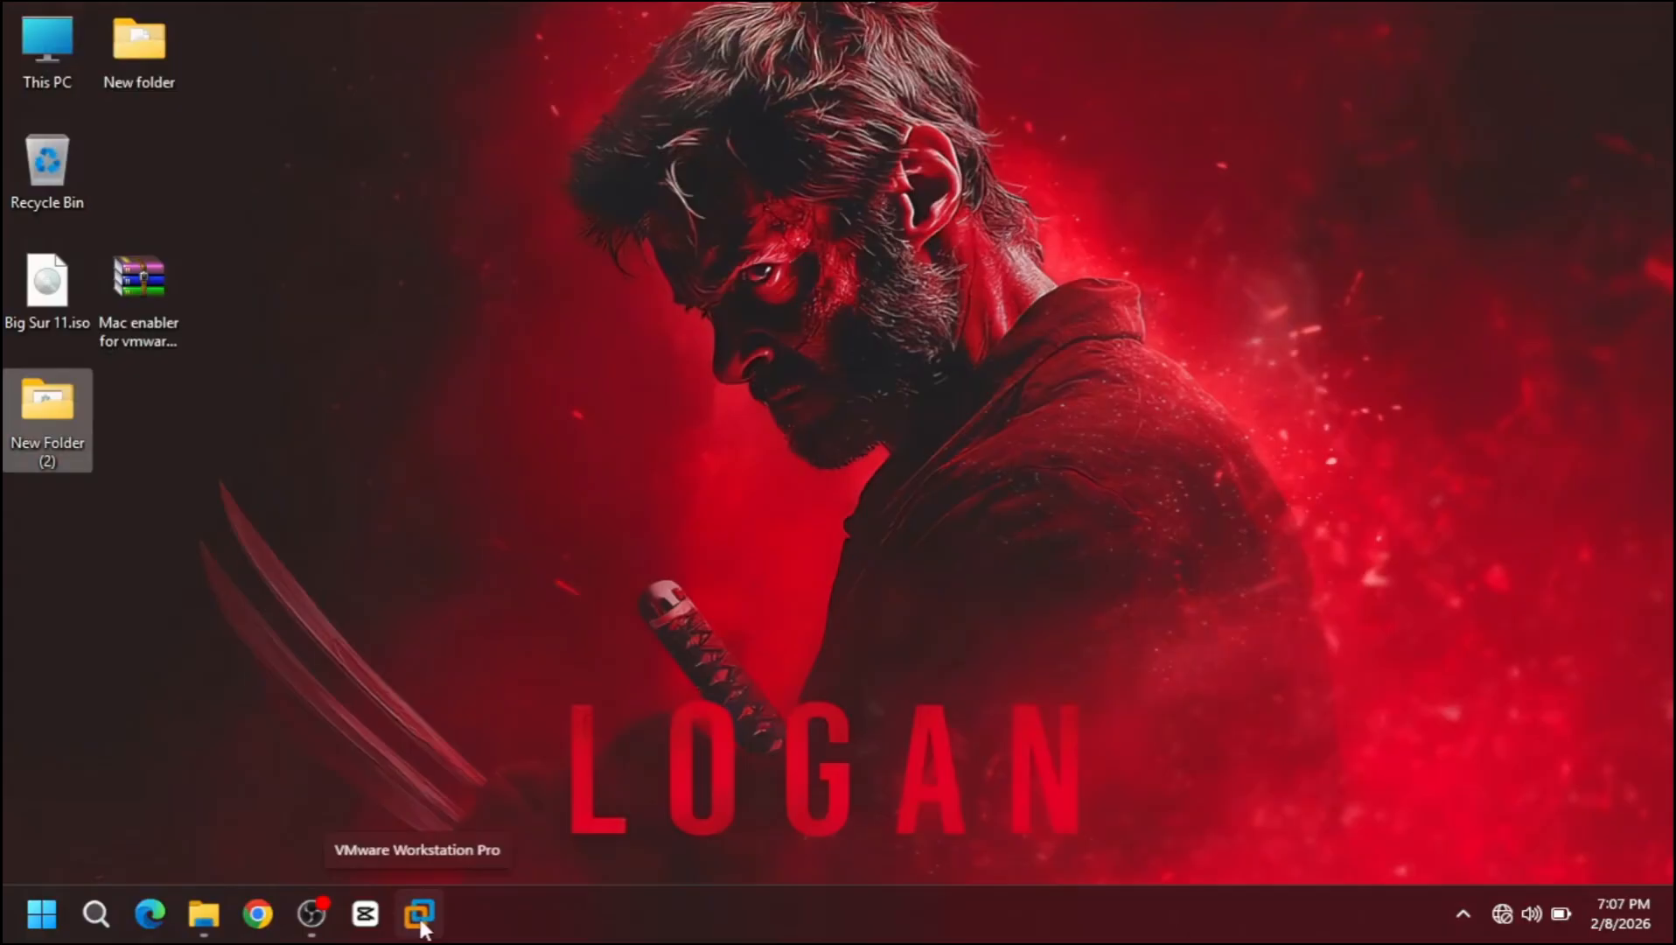
Step: Launch VMware and start a new VM with default compatibility, installing the OS later
click(421, 923)
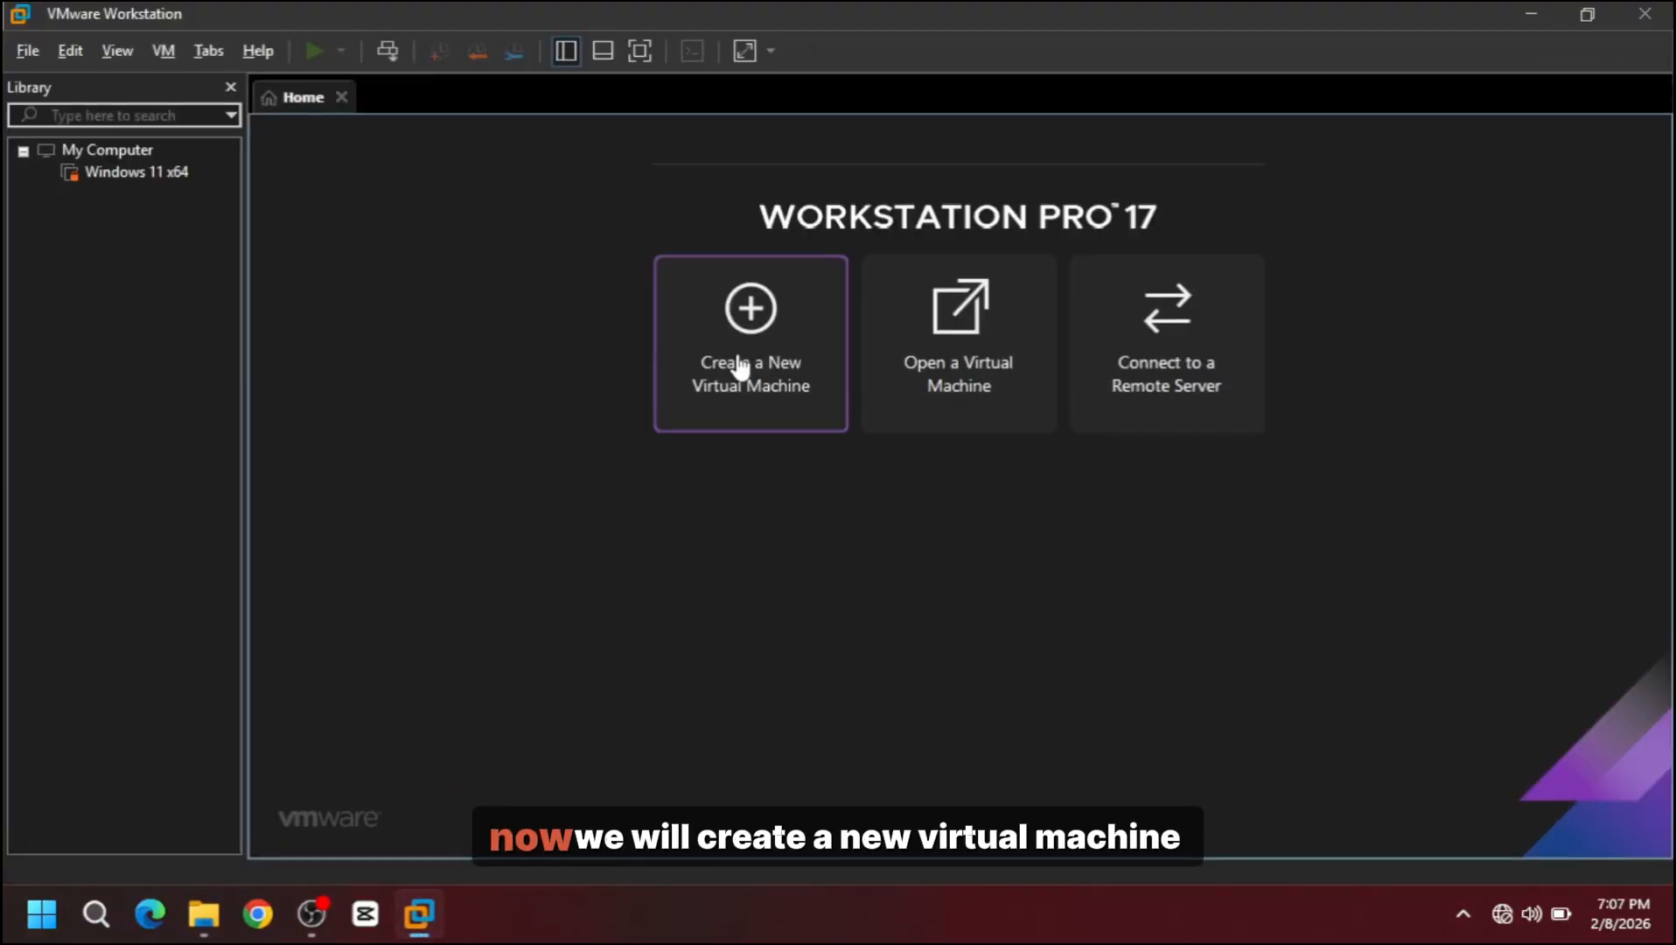
click(739, 366)
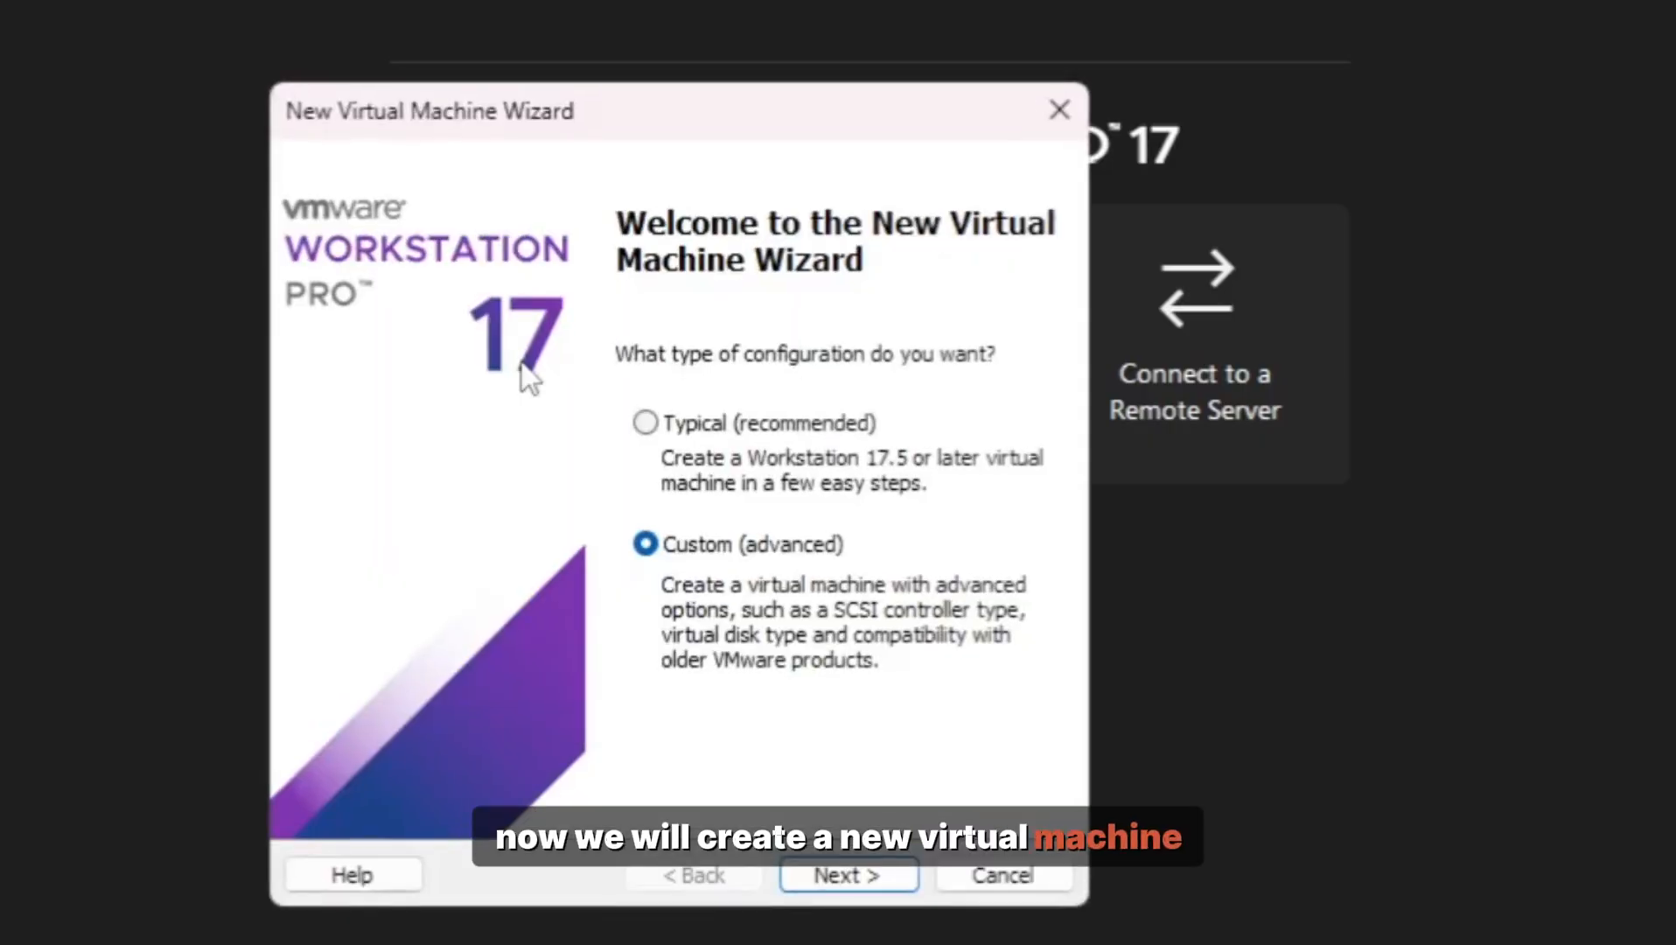
click(853, 877)
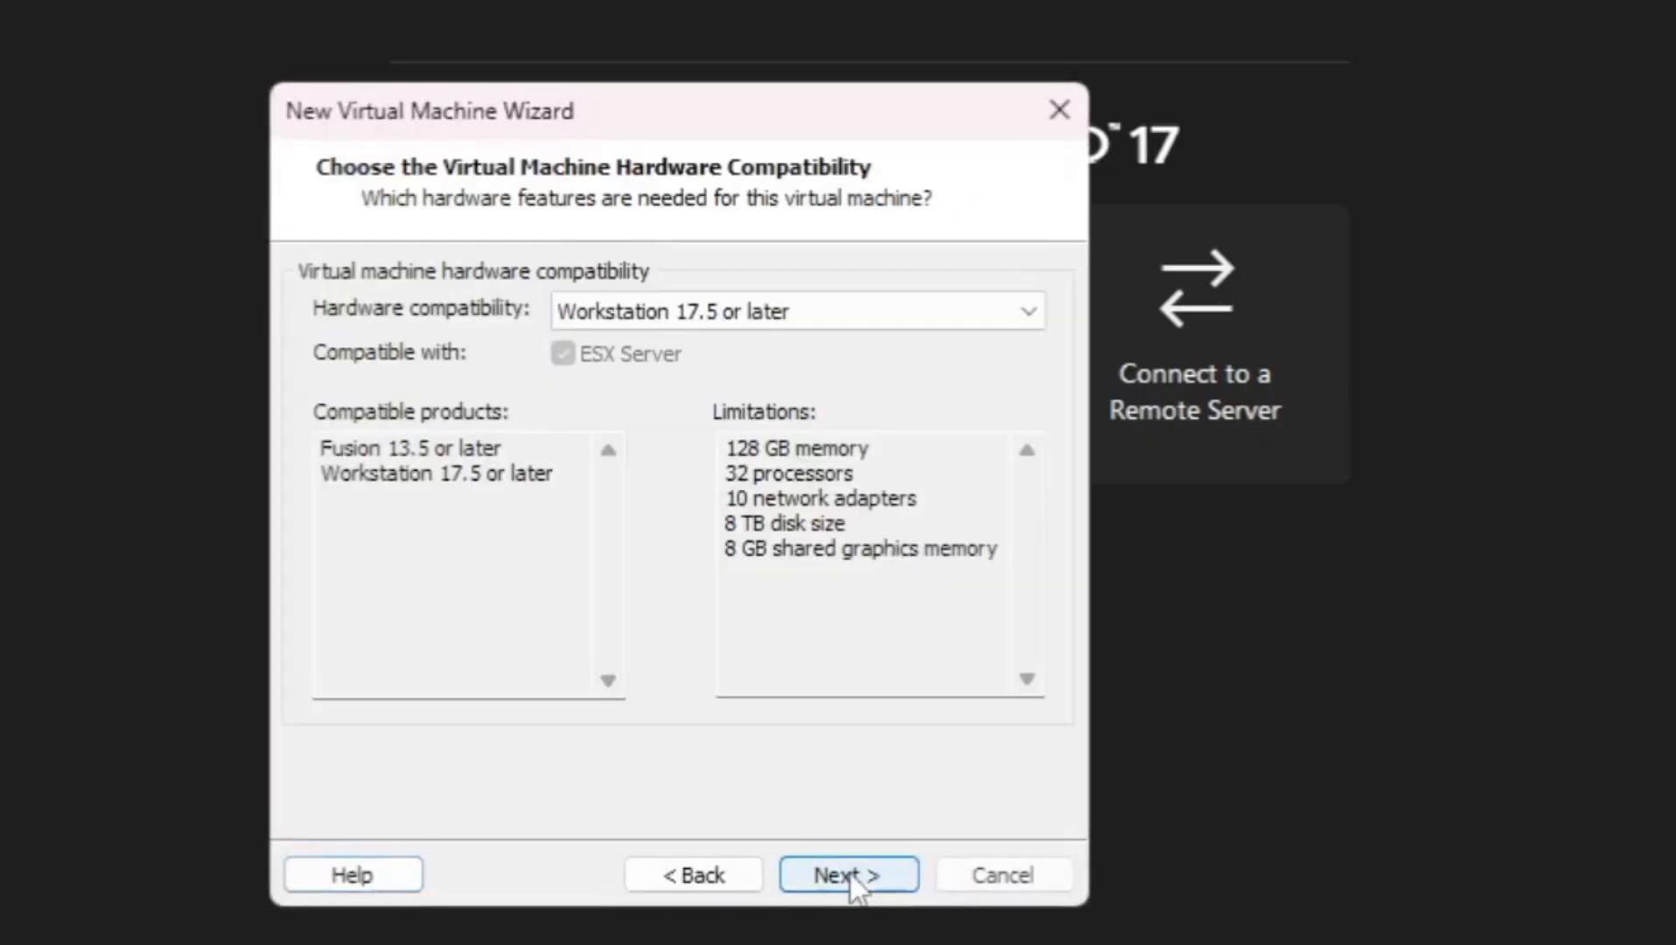
click(841, 878)
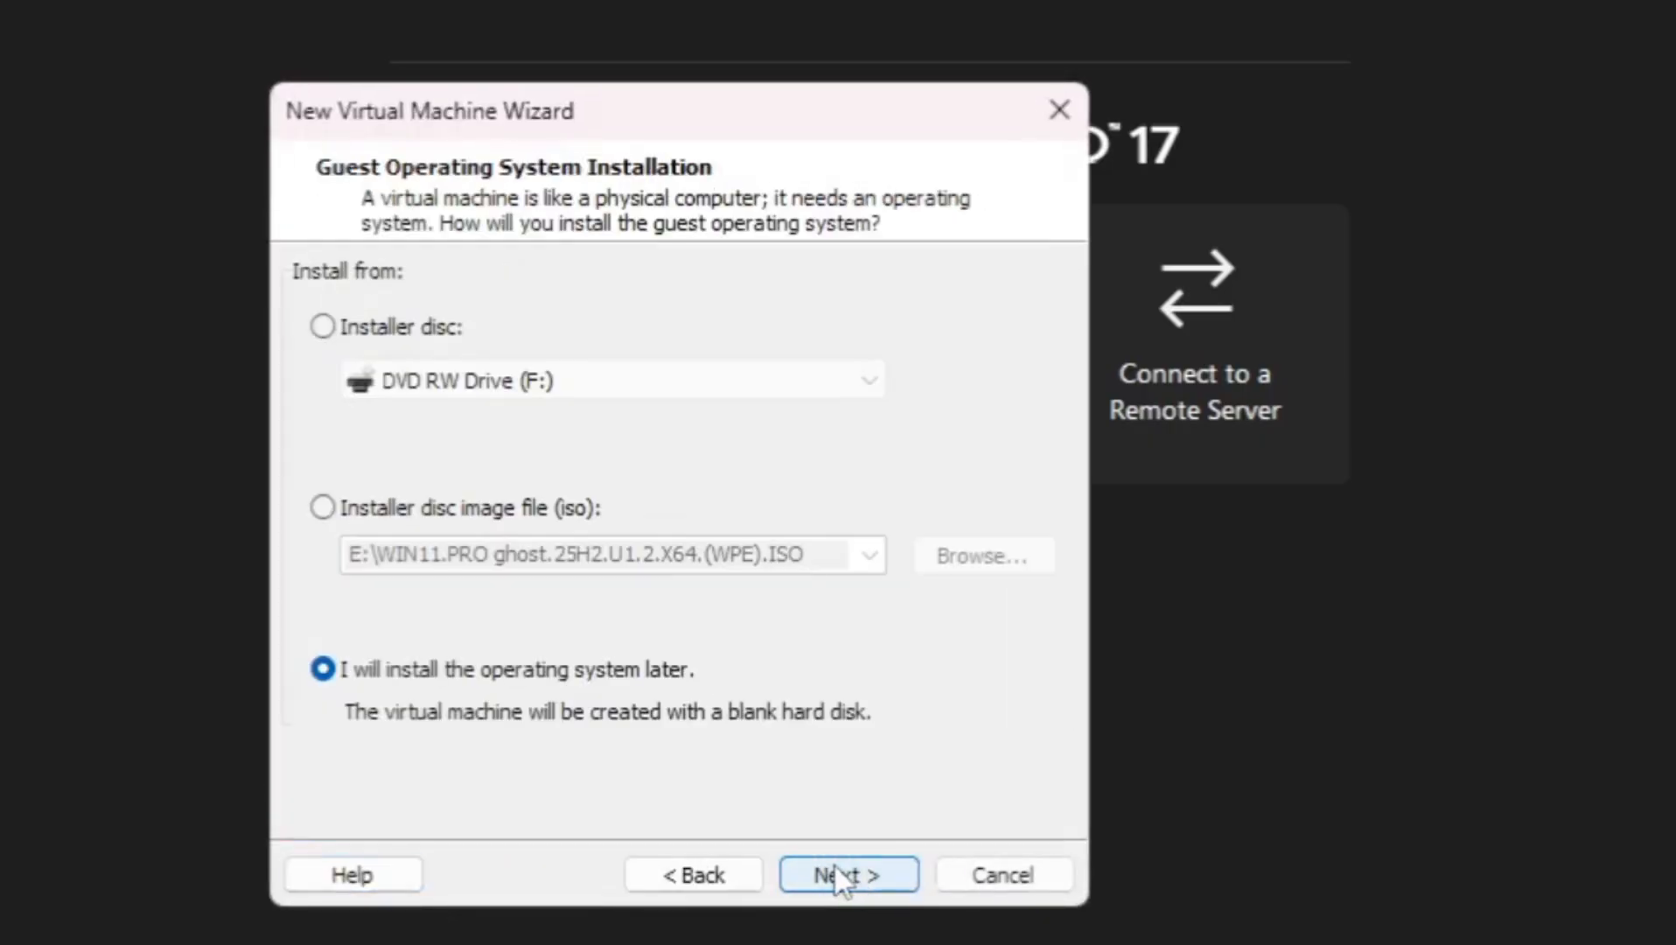
click(835, 874)
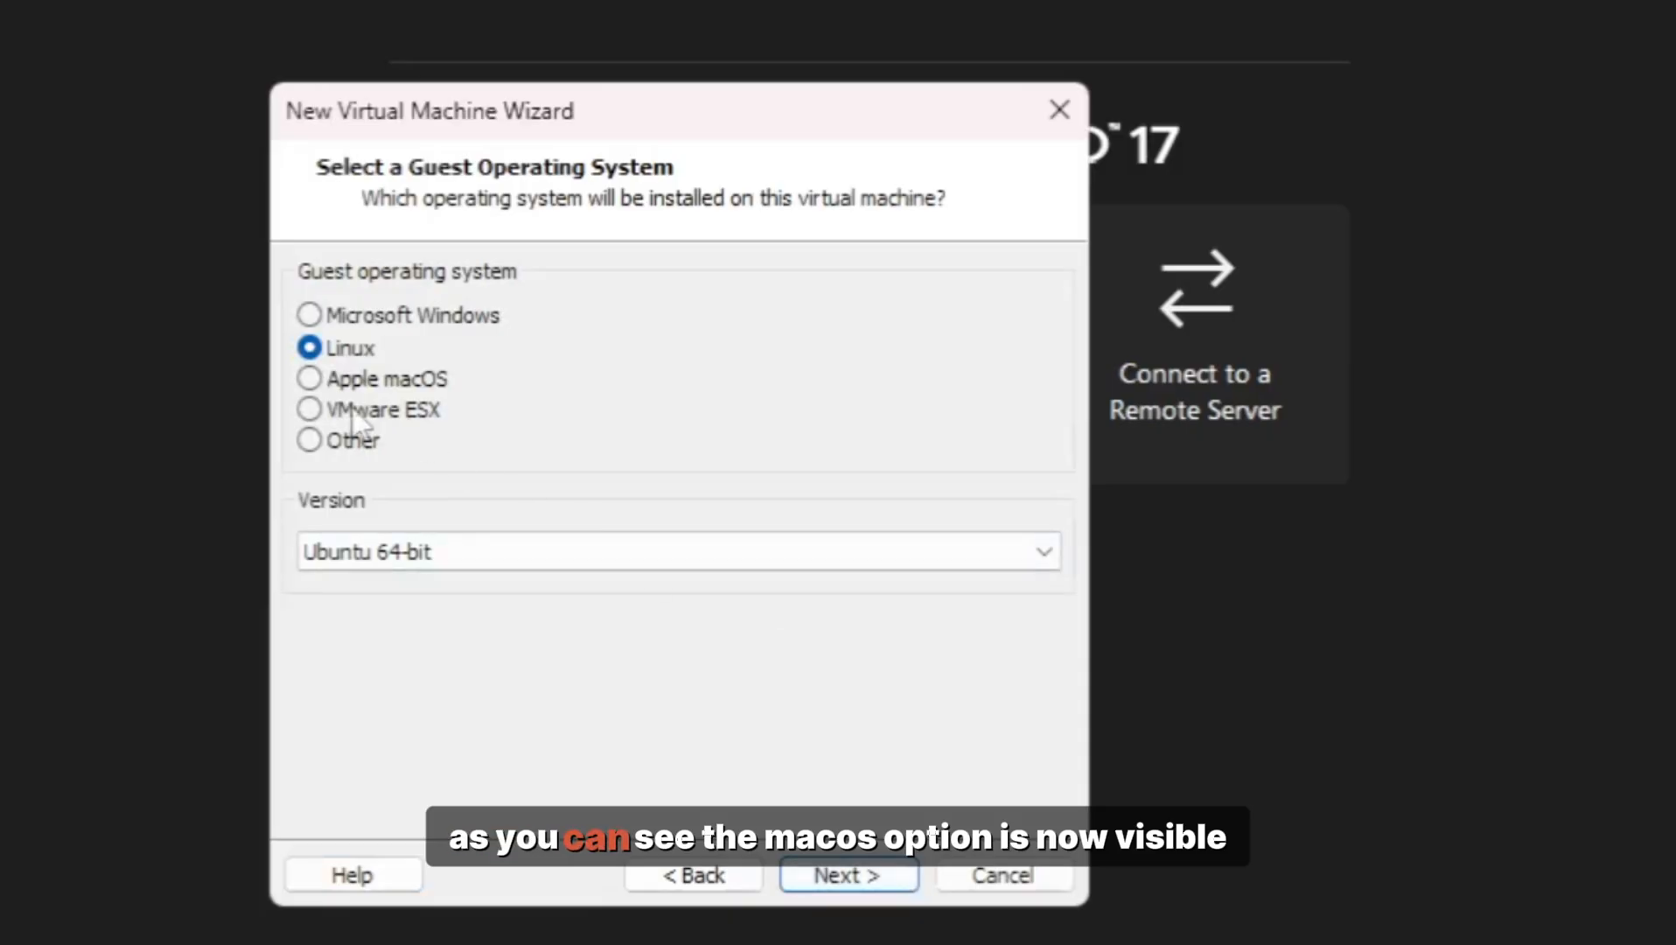
Step: Choose Apple macOS with version macOS 11 as the guest operating system
click(326, 389)
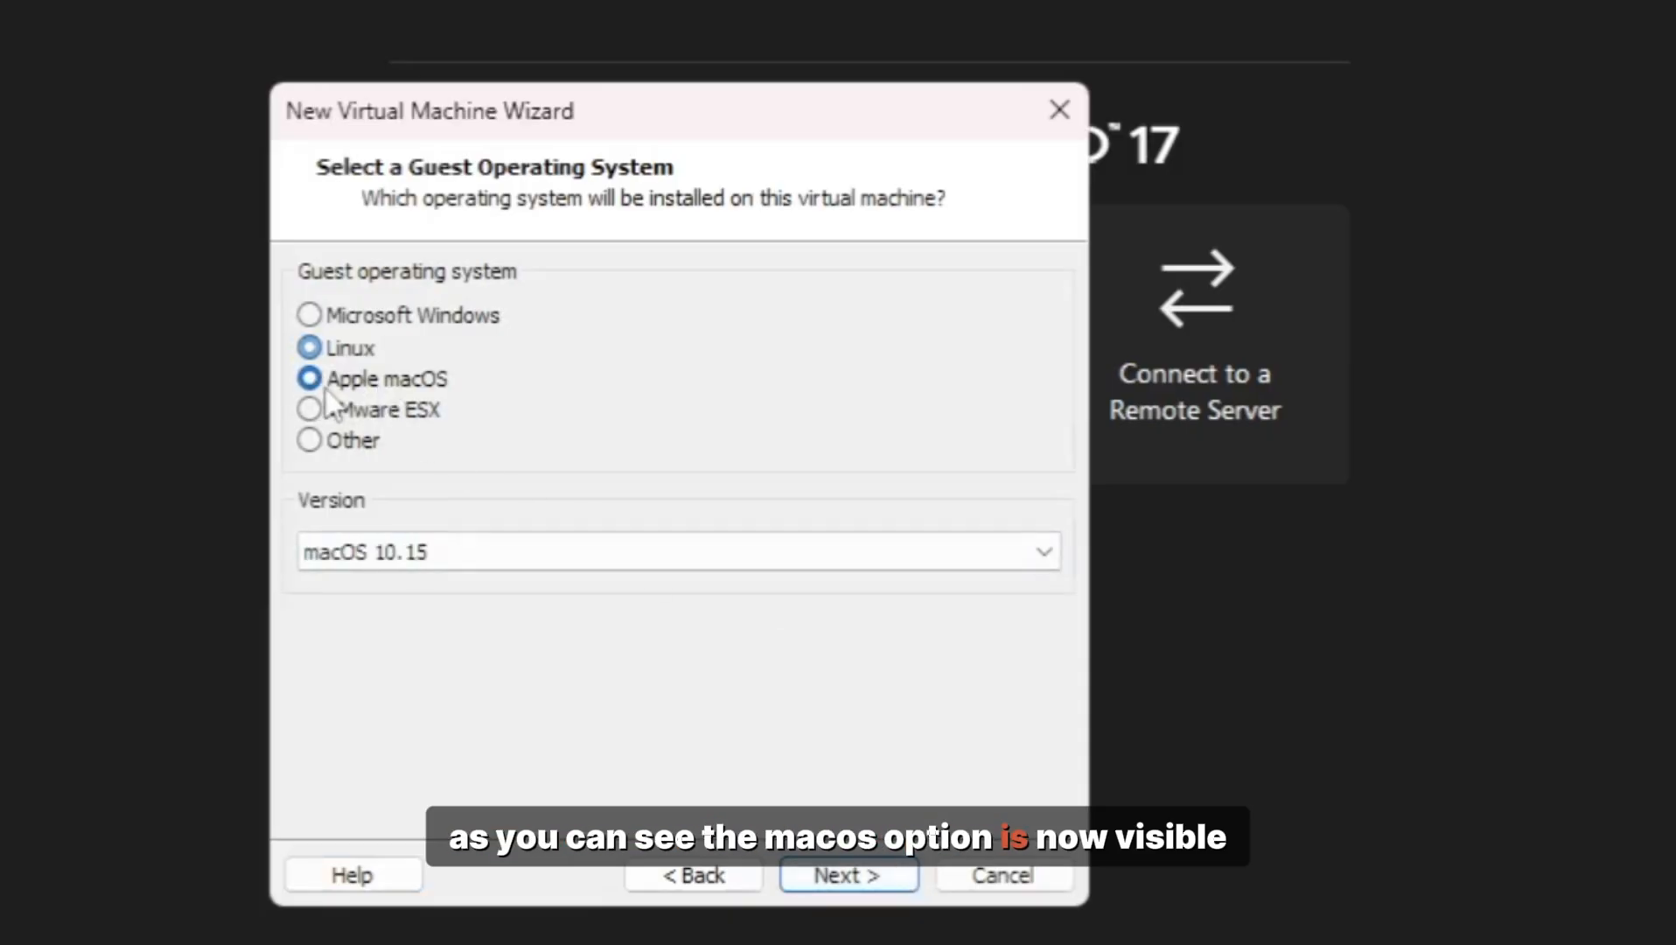
click(590, 555)
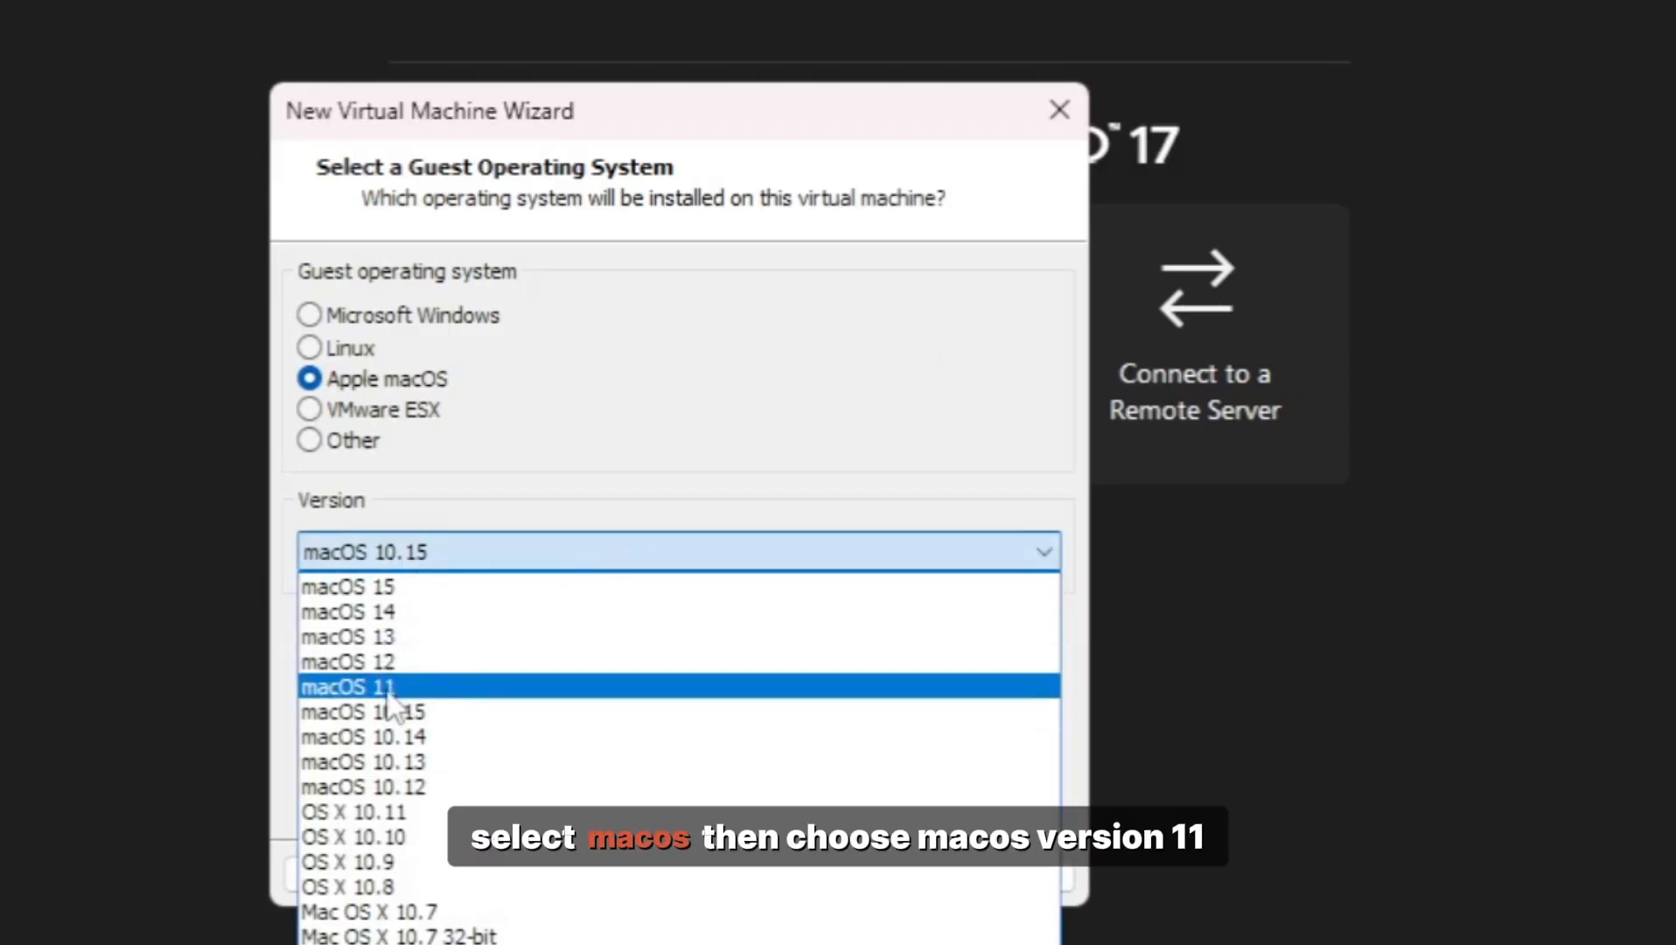
click(388, 687)
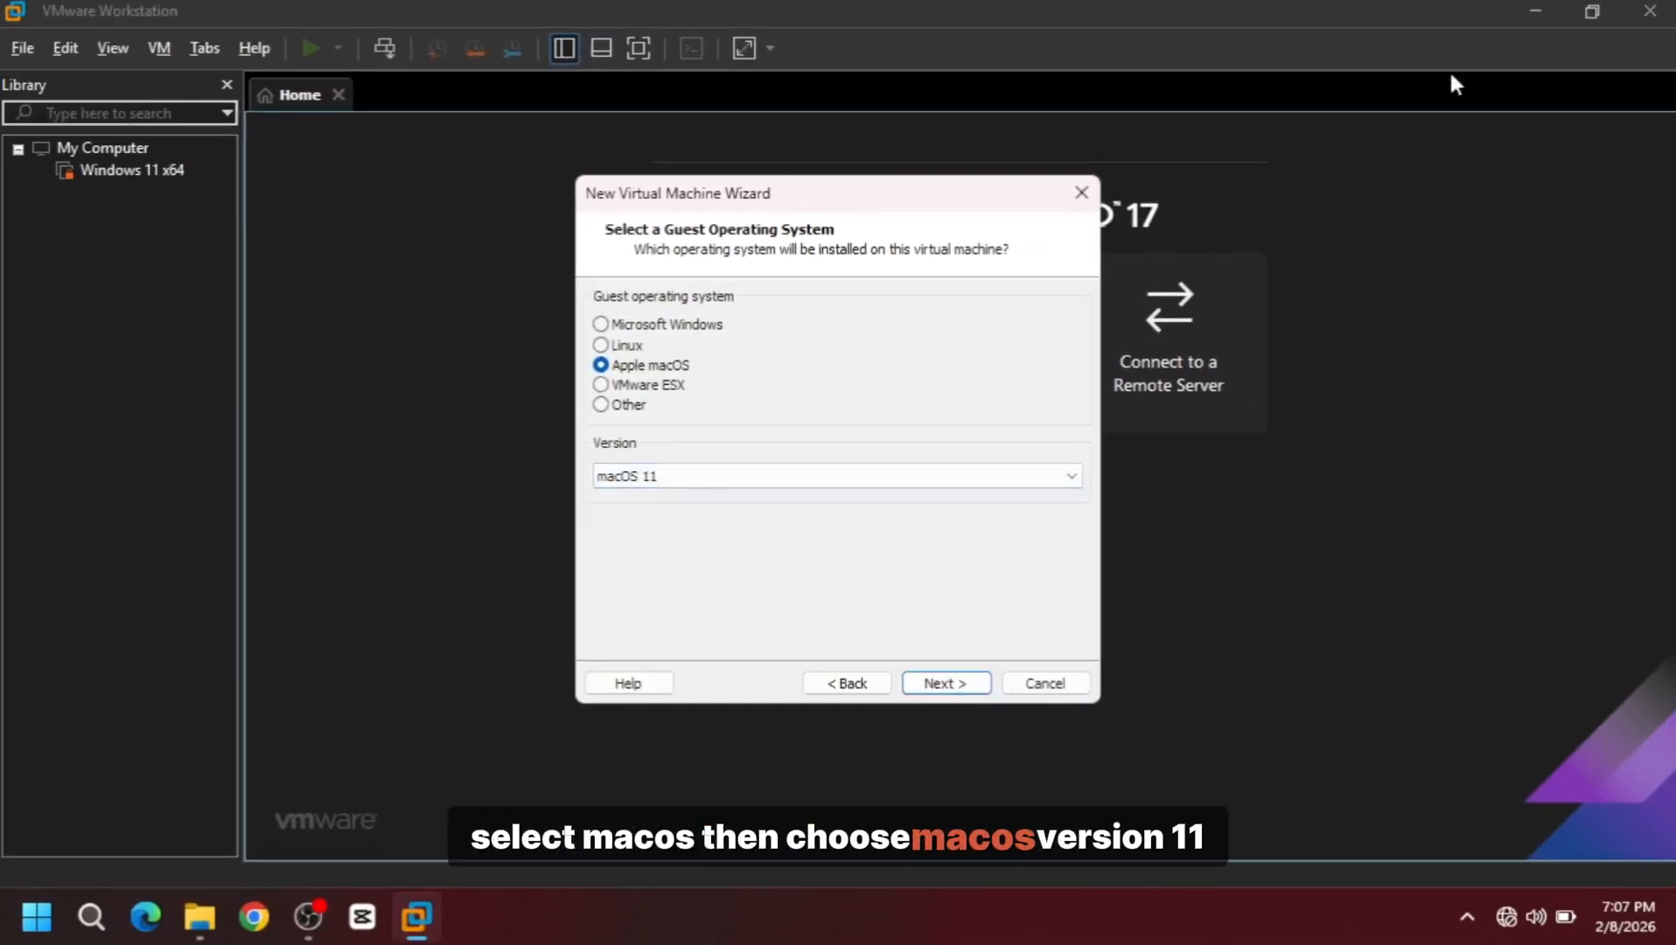
click(1536, 12)
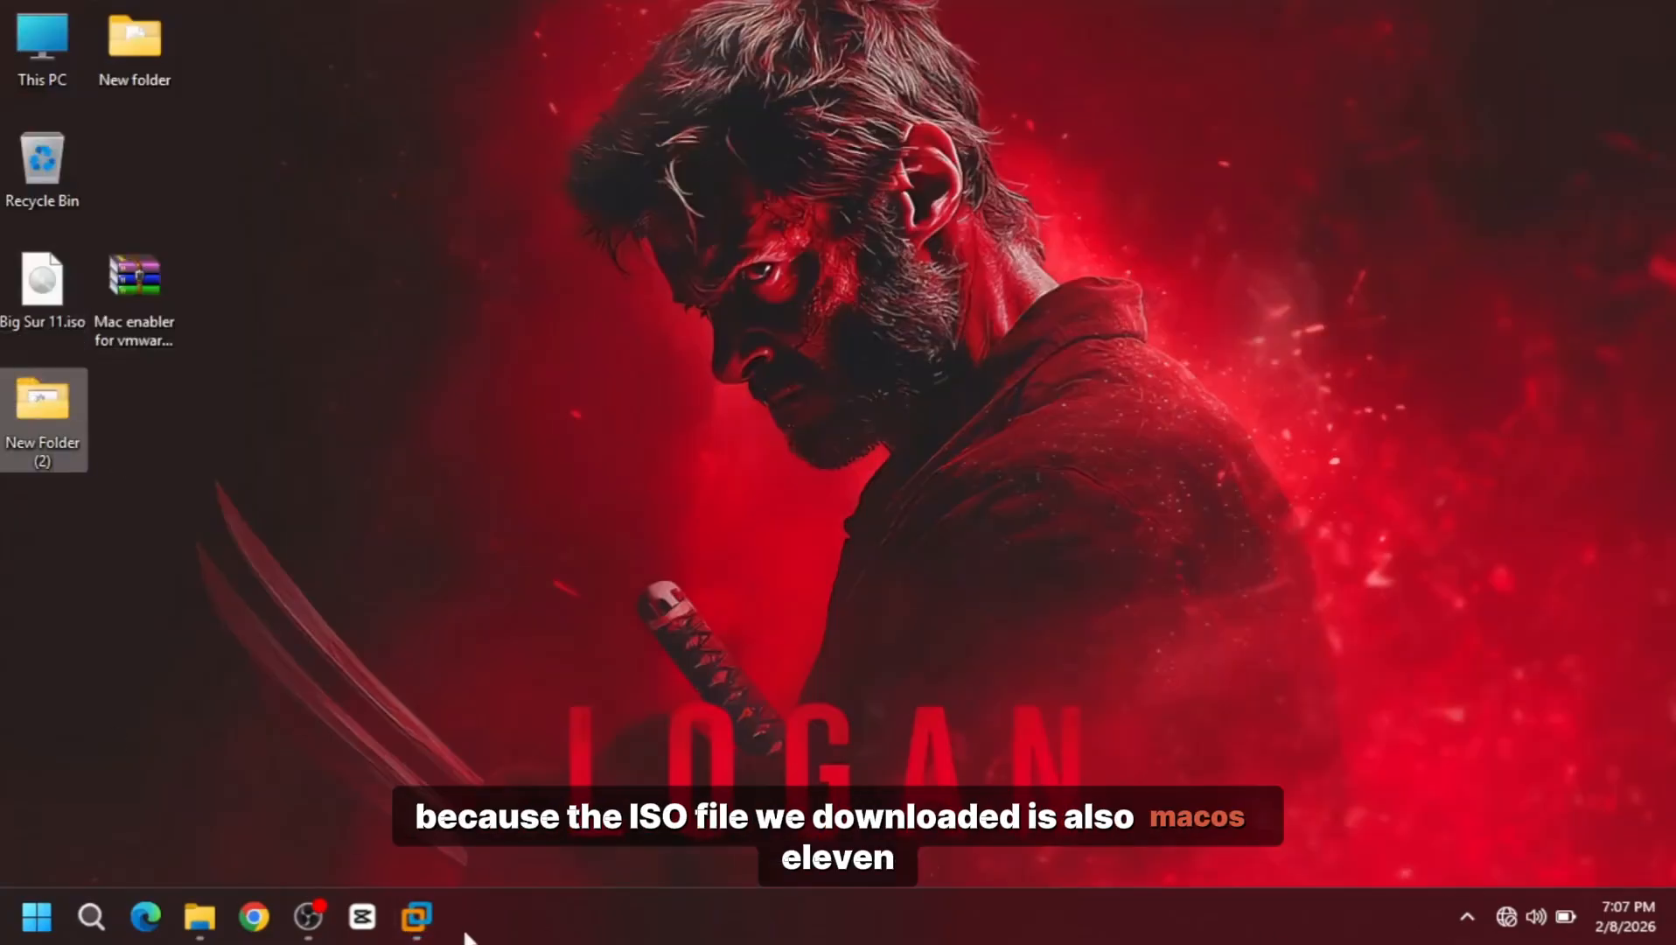
click(416, 916)
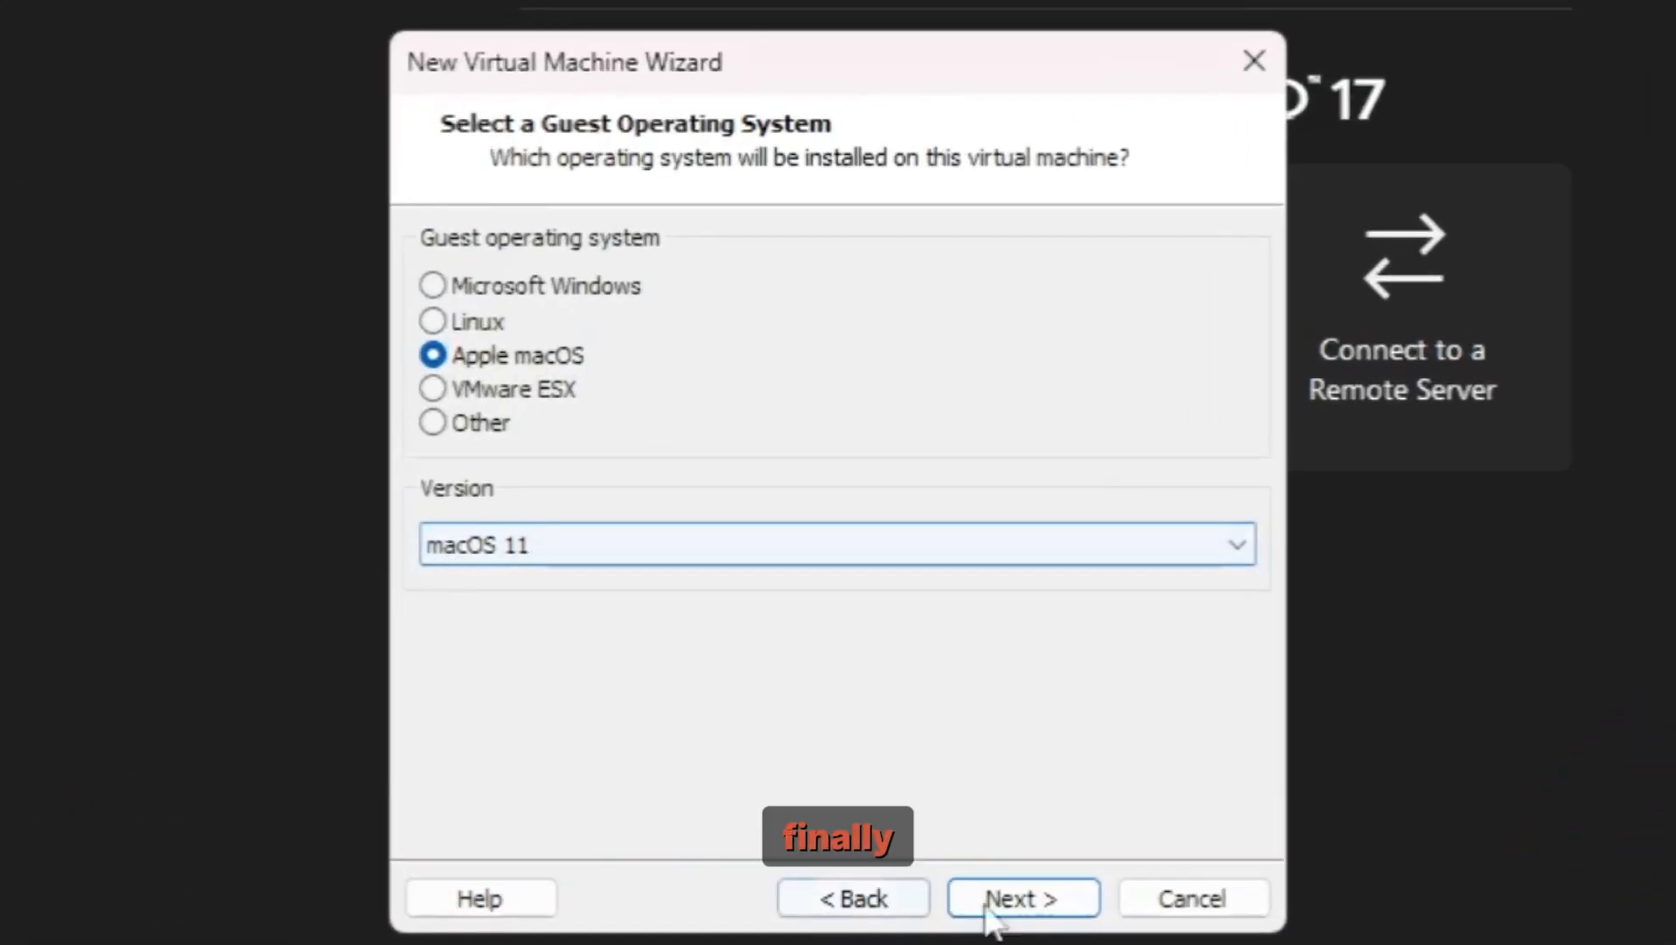
click(991, 905)
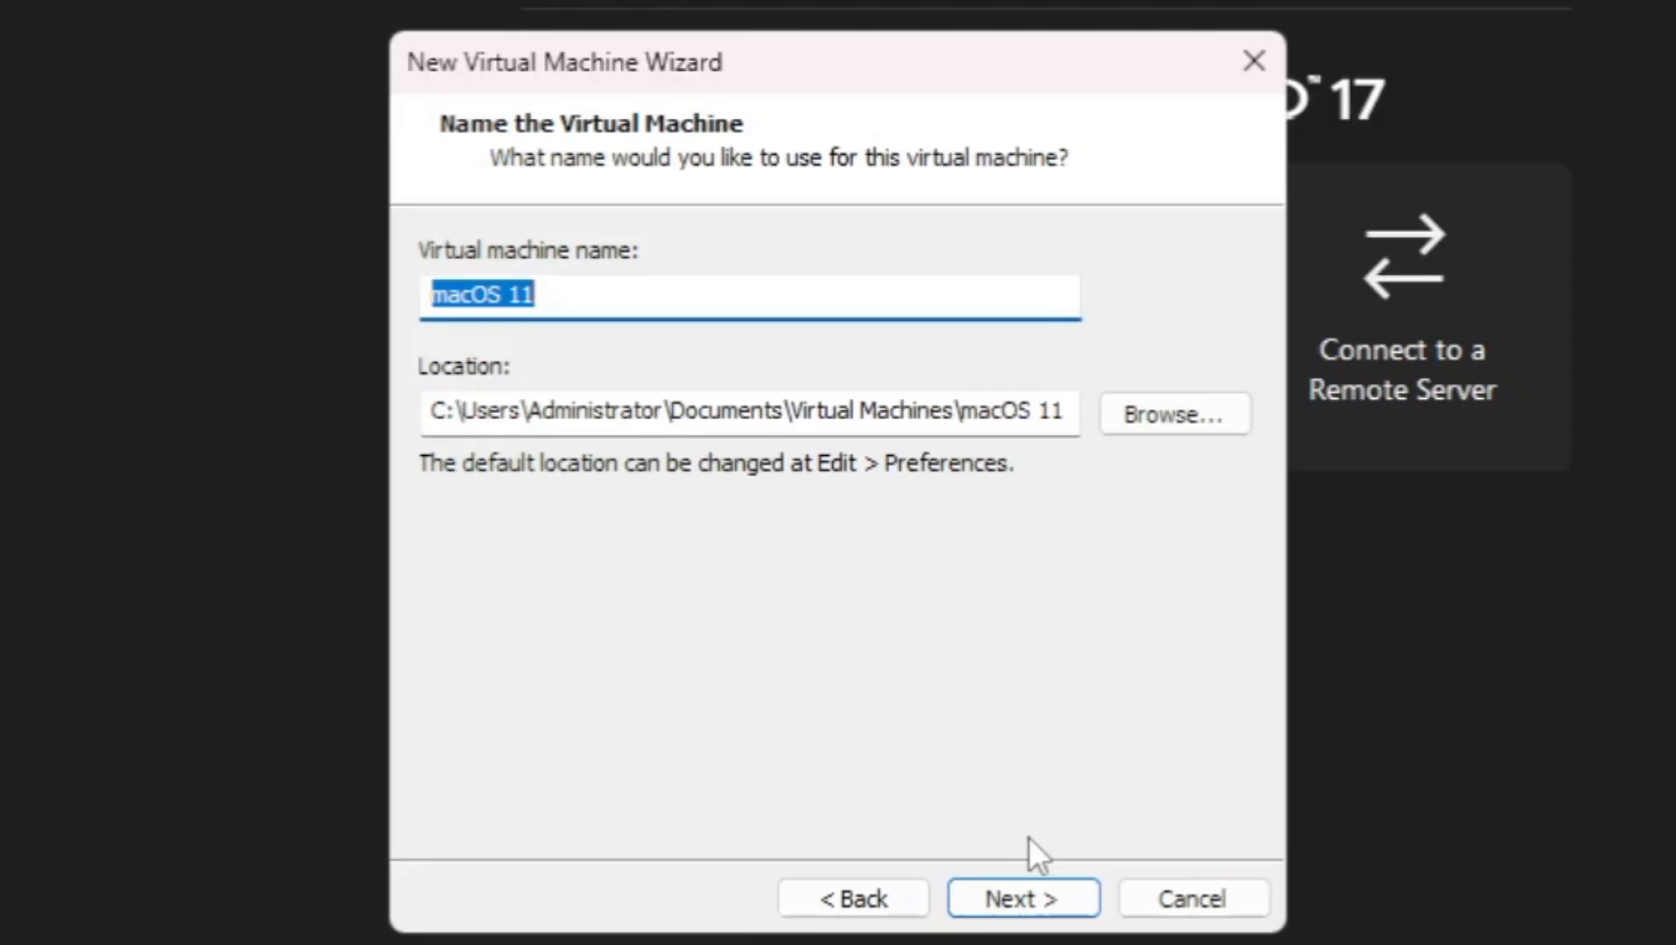
Step: Keep the name macOS 11 and default processors, and set memory to the maximum recommended 6316 MB
click(1023, 907)
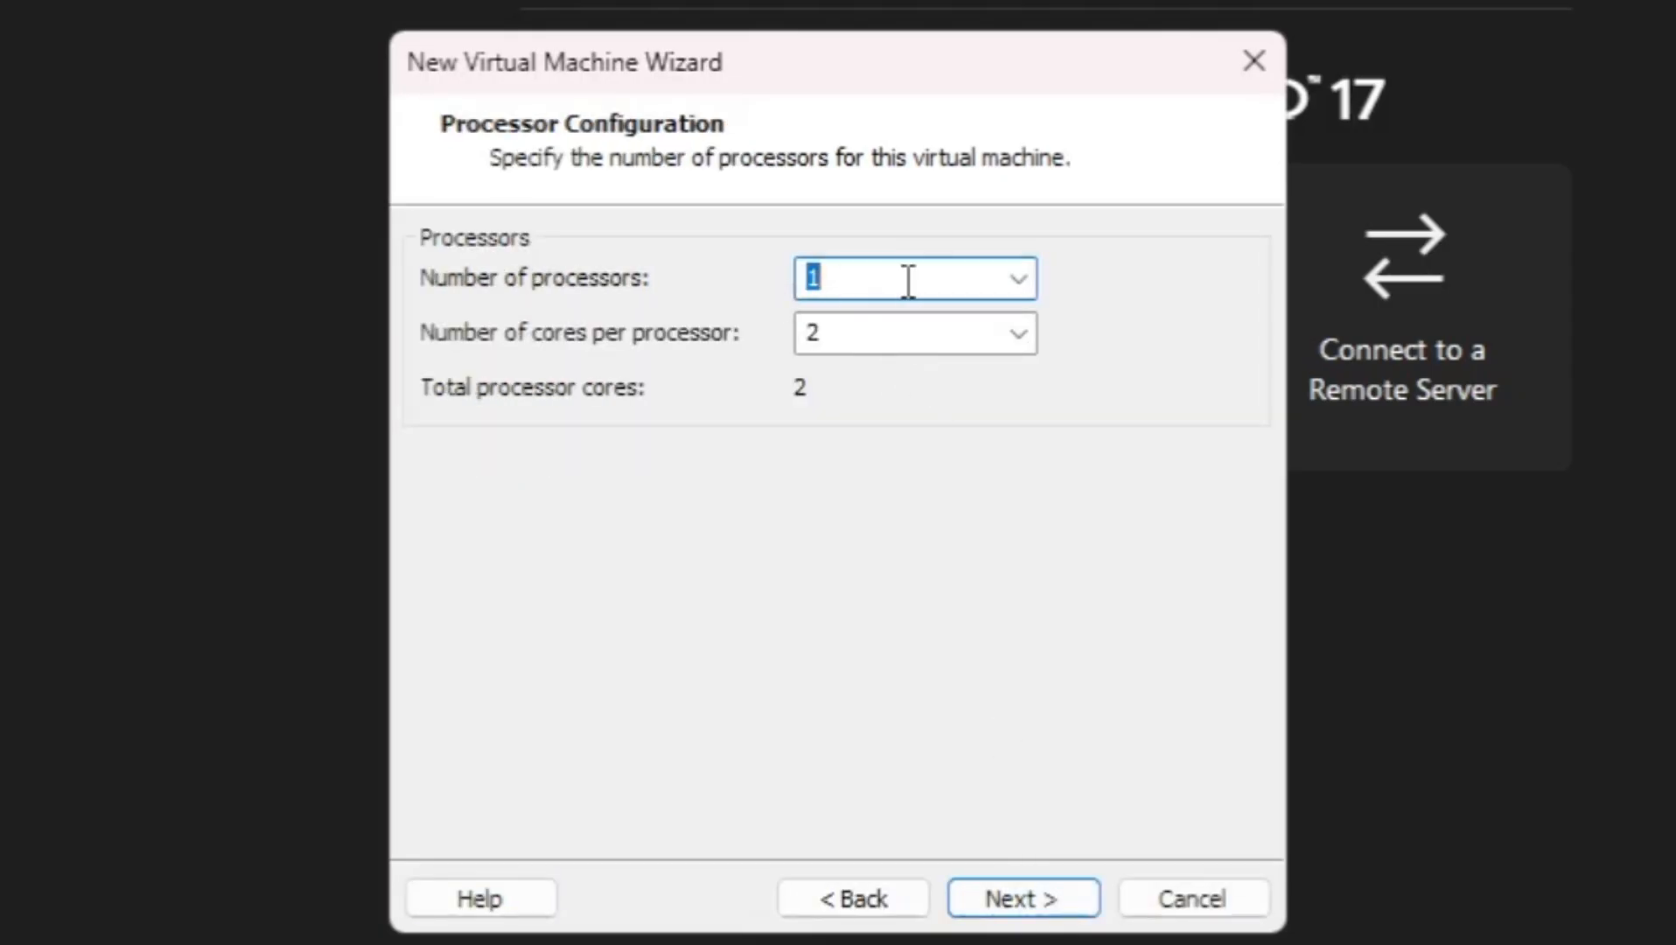
click(1000, 901)
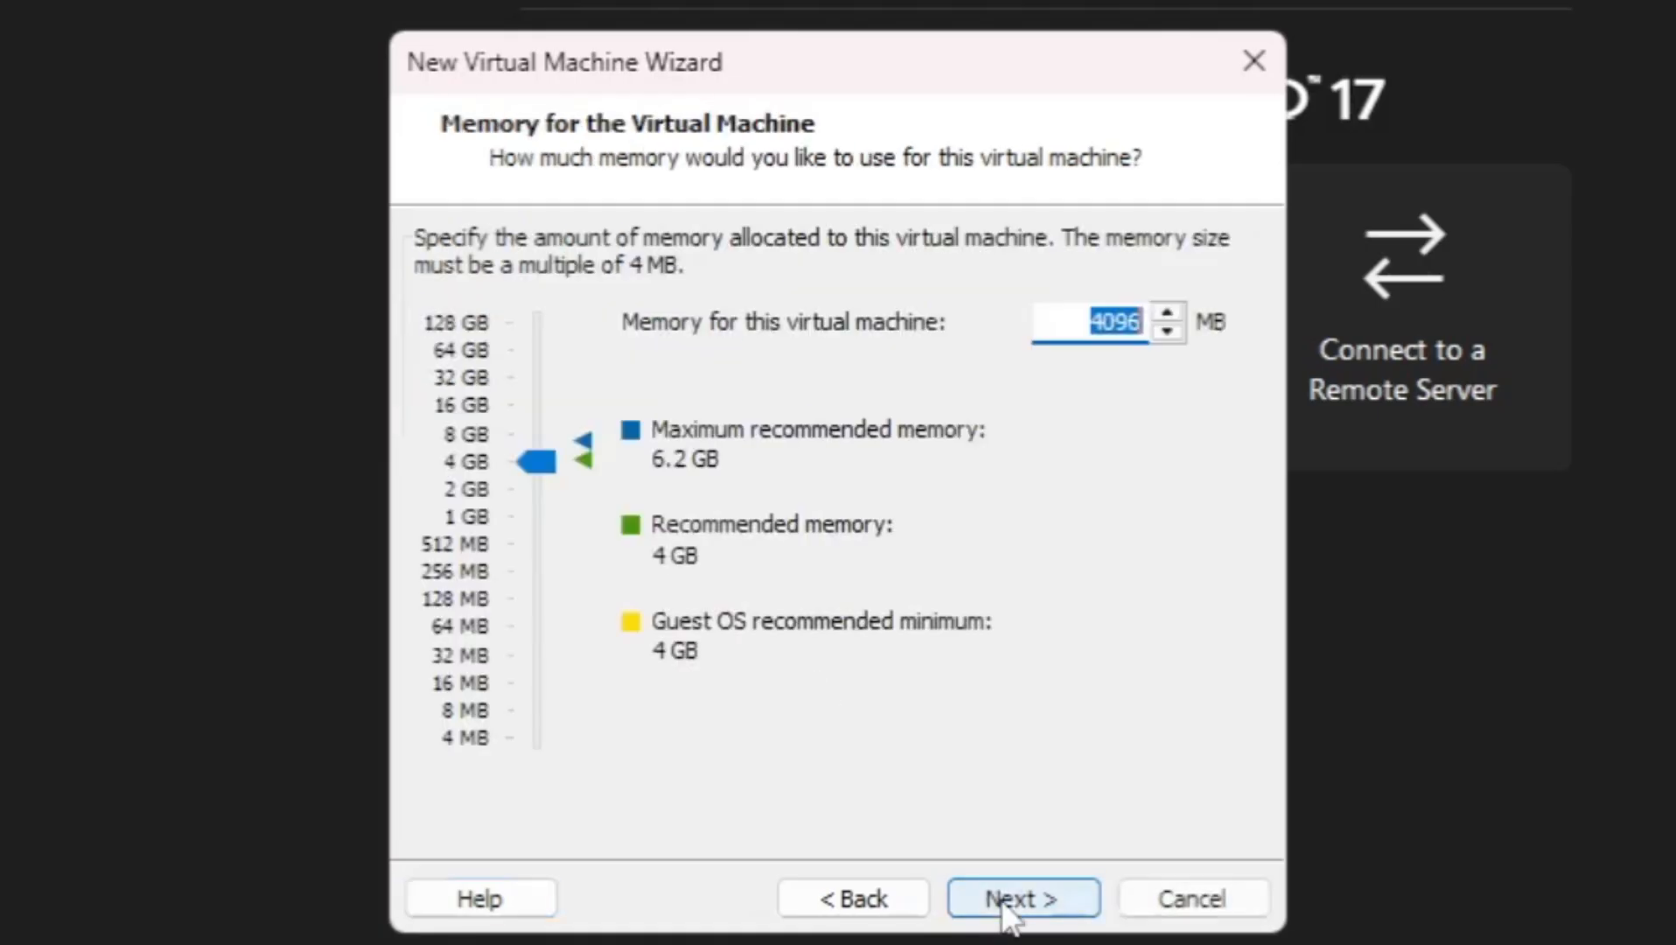
drag(537, 467, 534, 449)
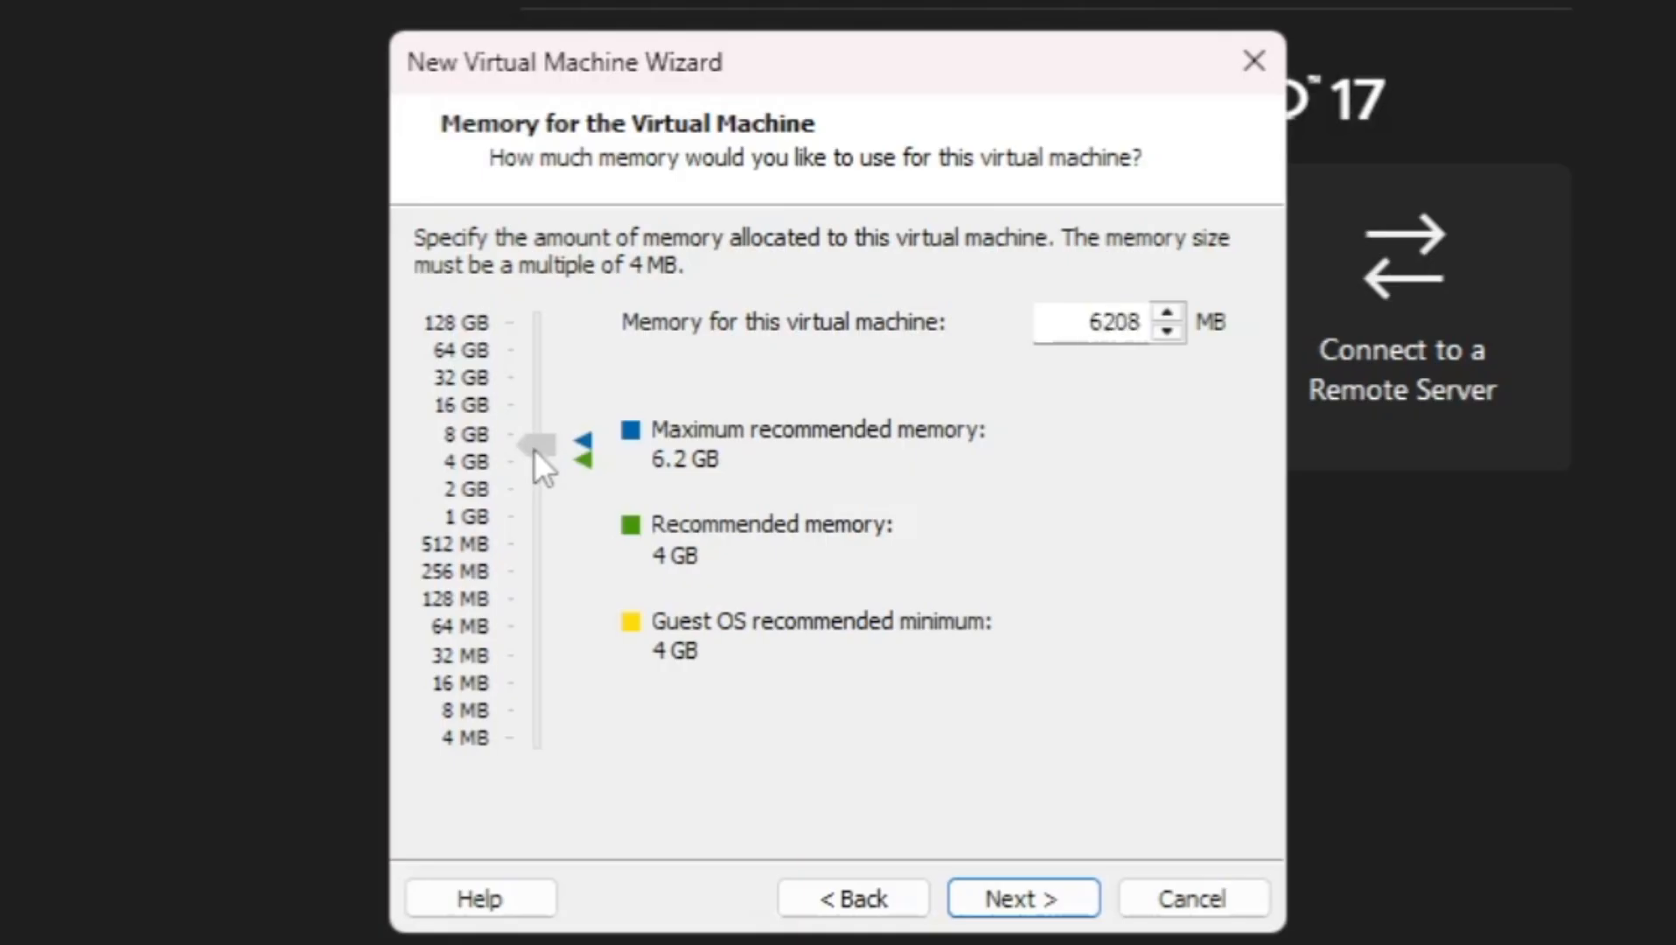
click(585, 439)
click(1017, 916)
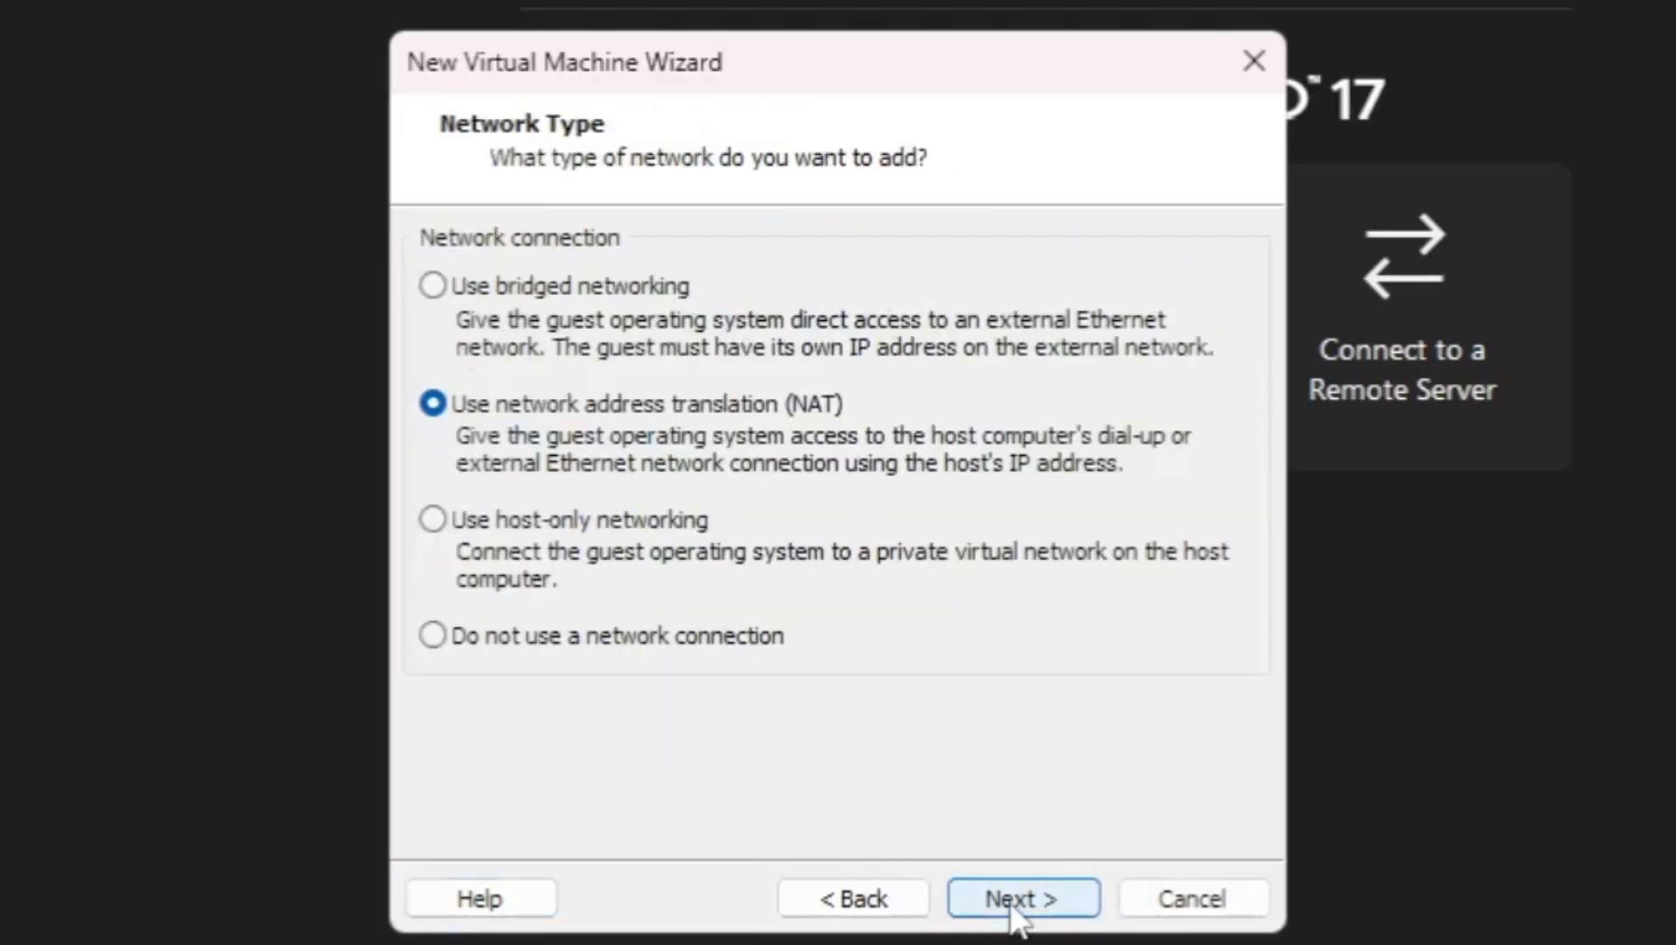
Step: Keep NAT, default controller and SATA disk, set a 100 GB new disk, and finish
click(1017, 914)
click(1018, 916)
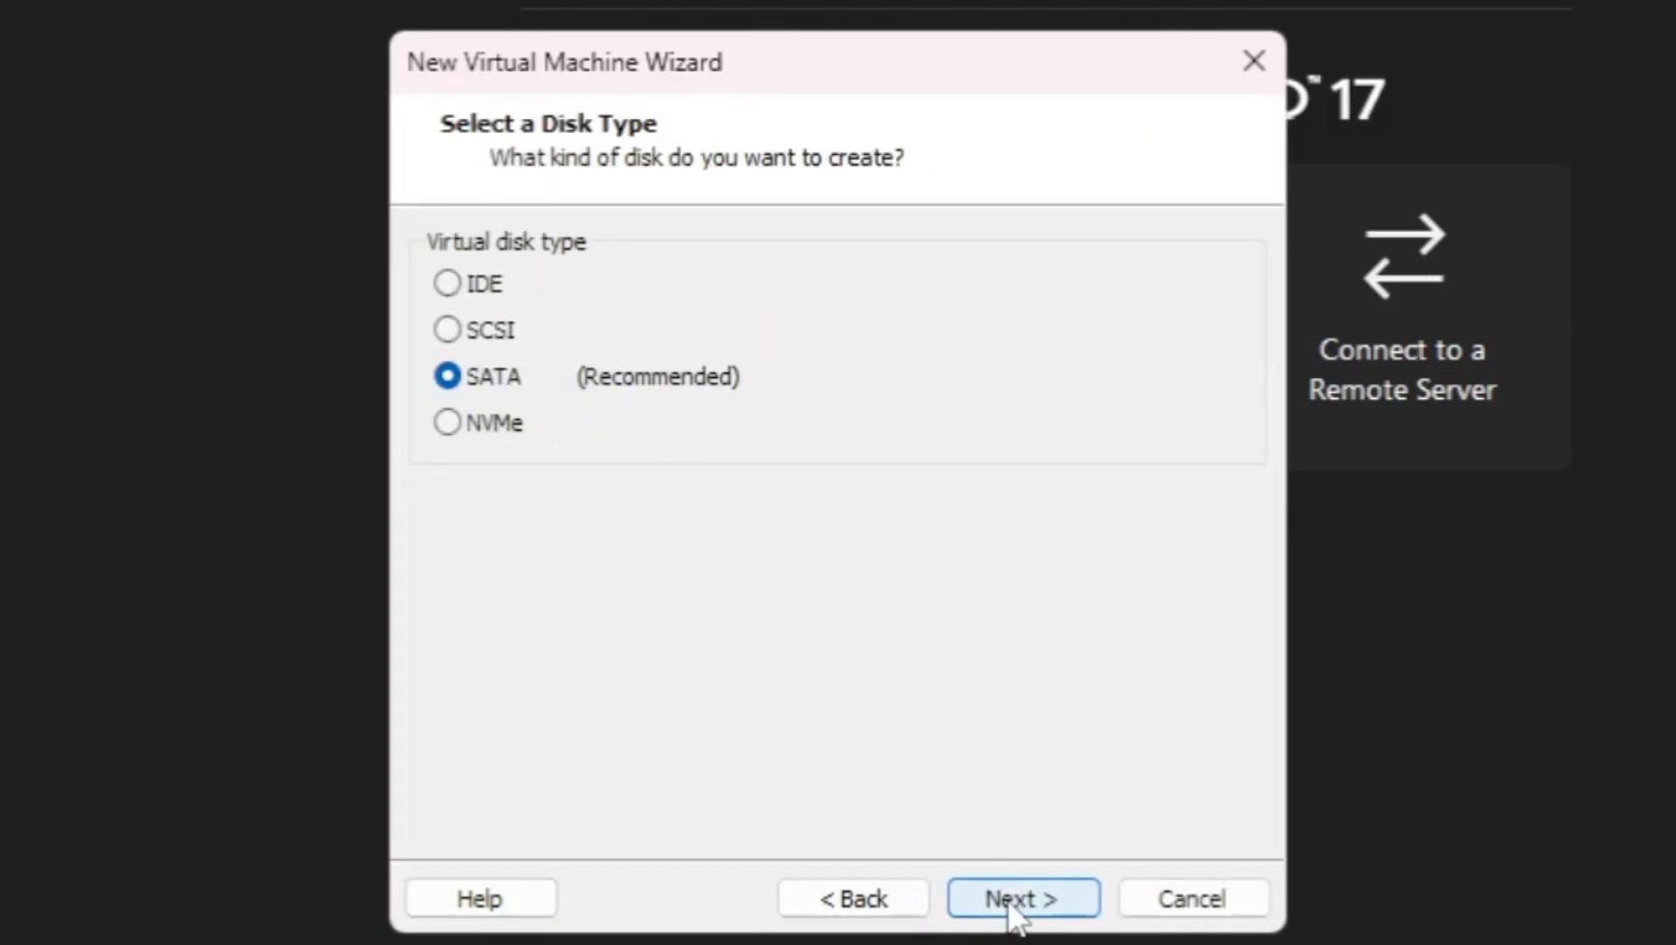
click(1018, 916)
click(1018, 916)
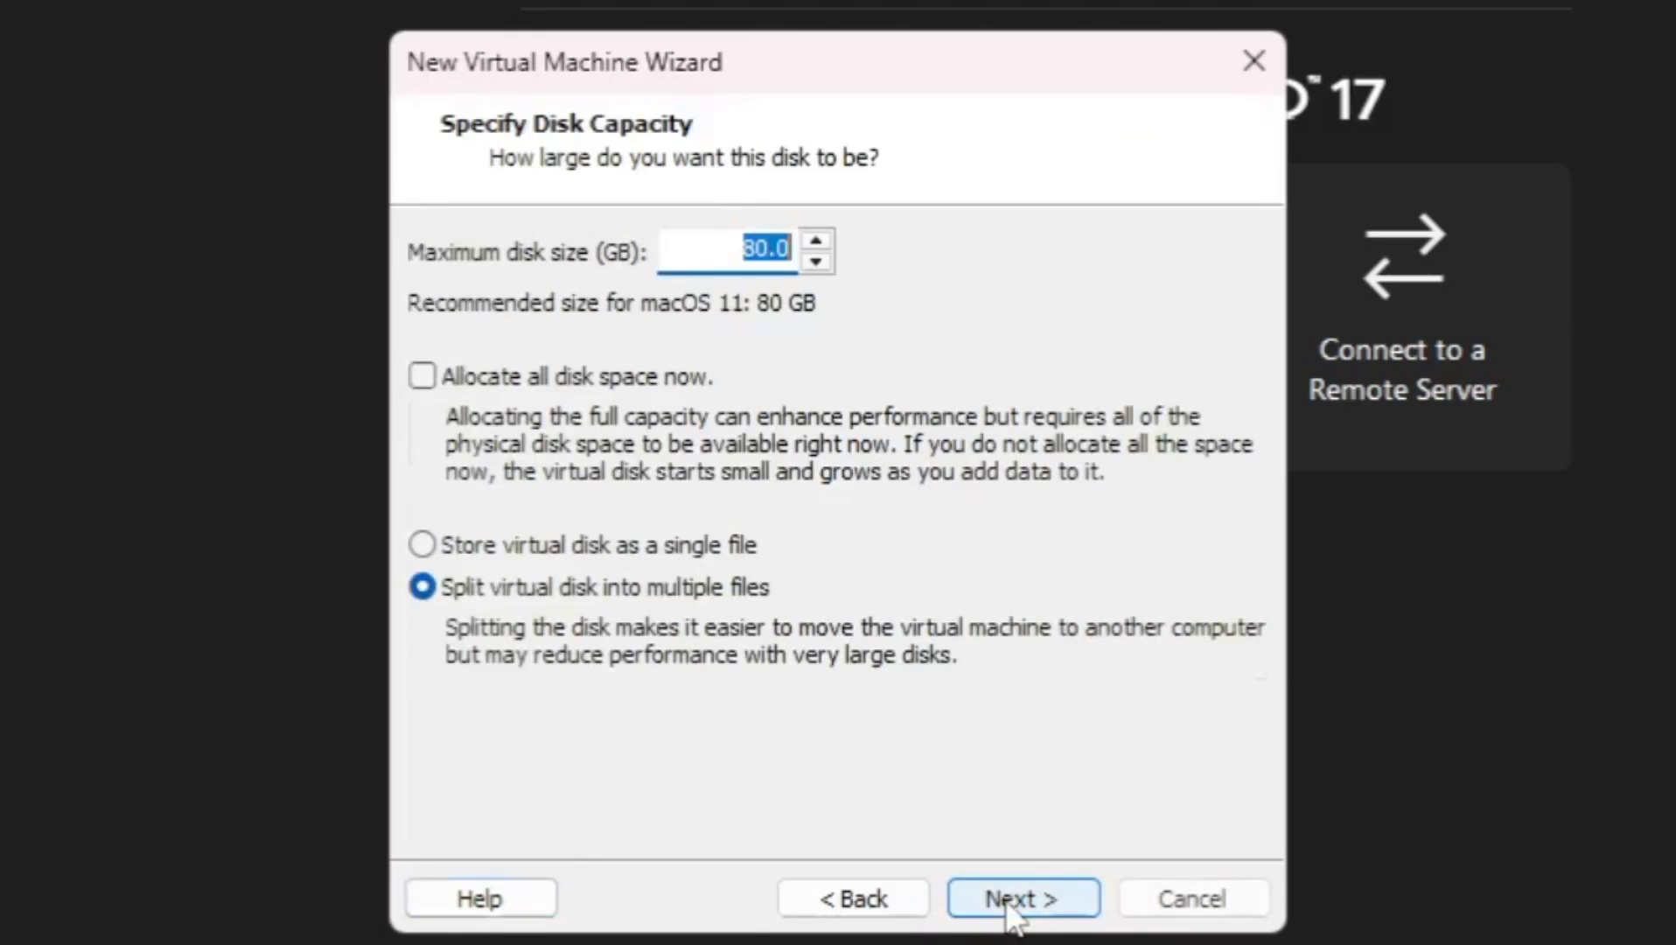
click(733, 254)
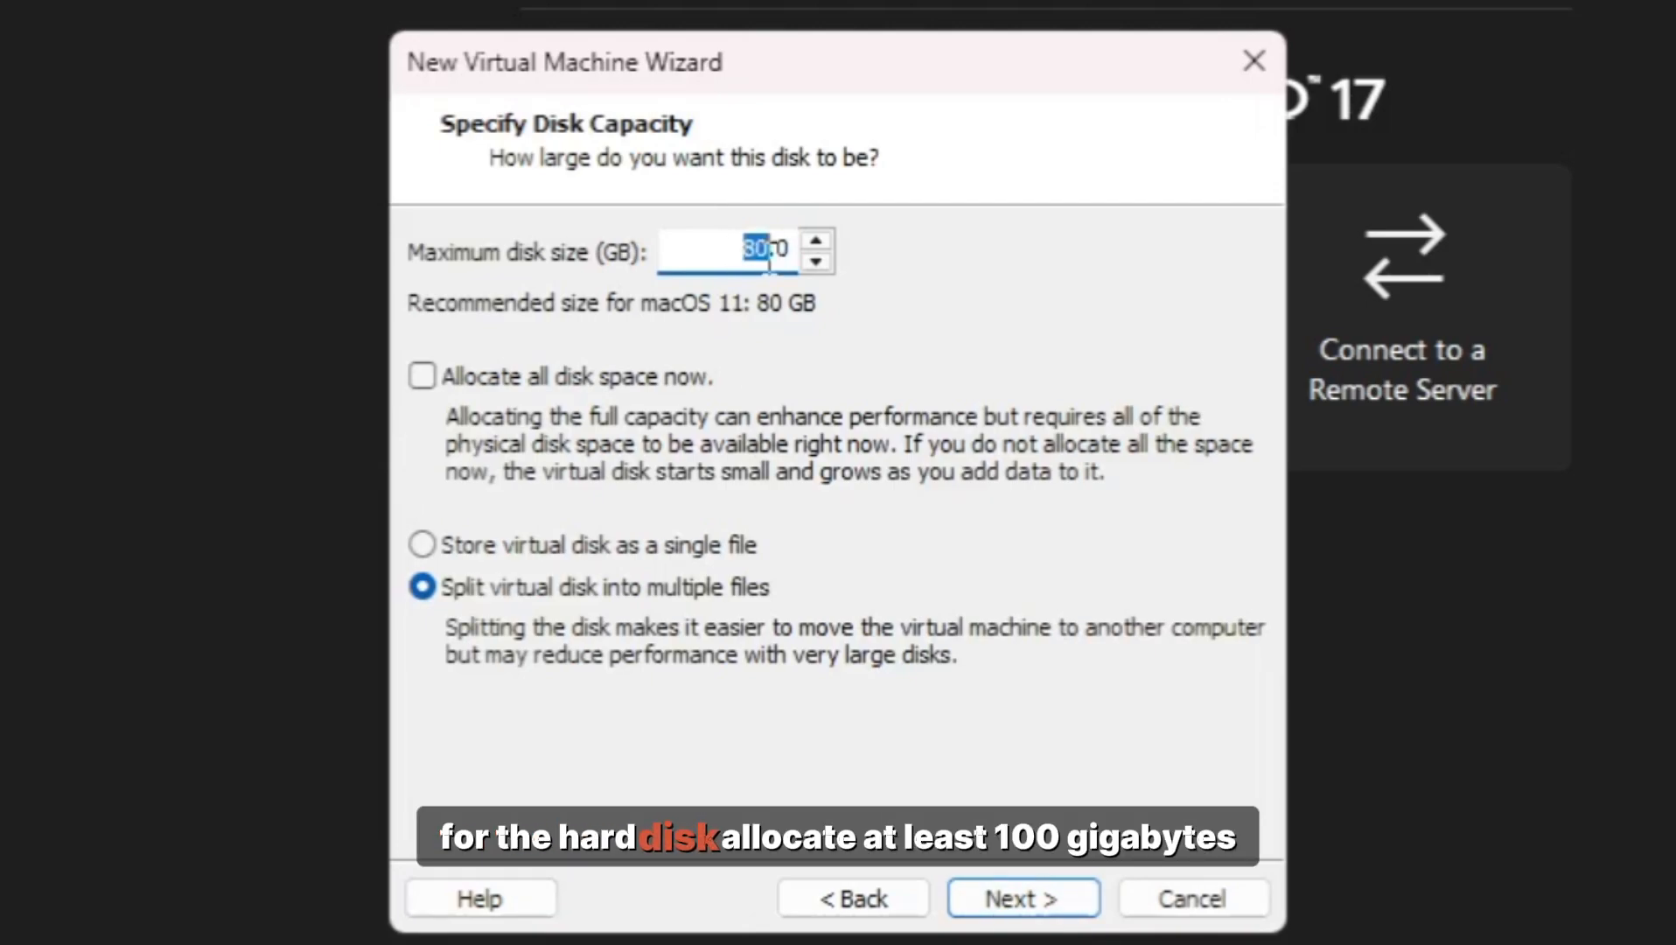
text(100)
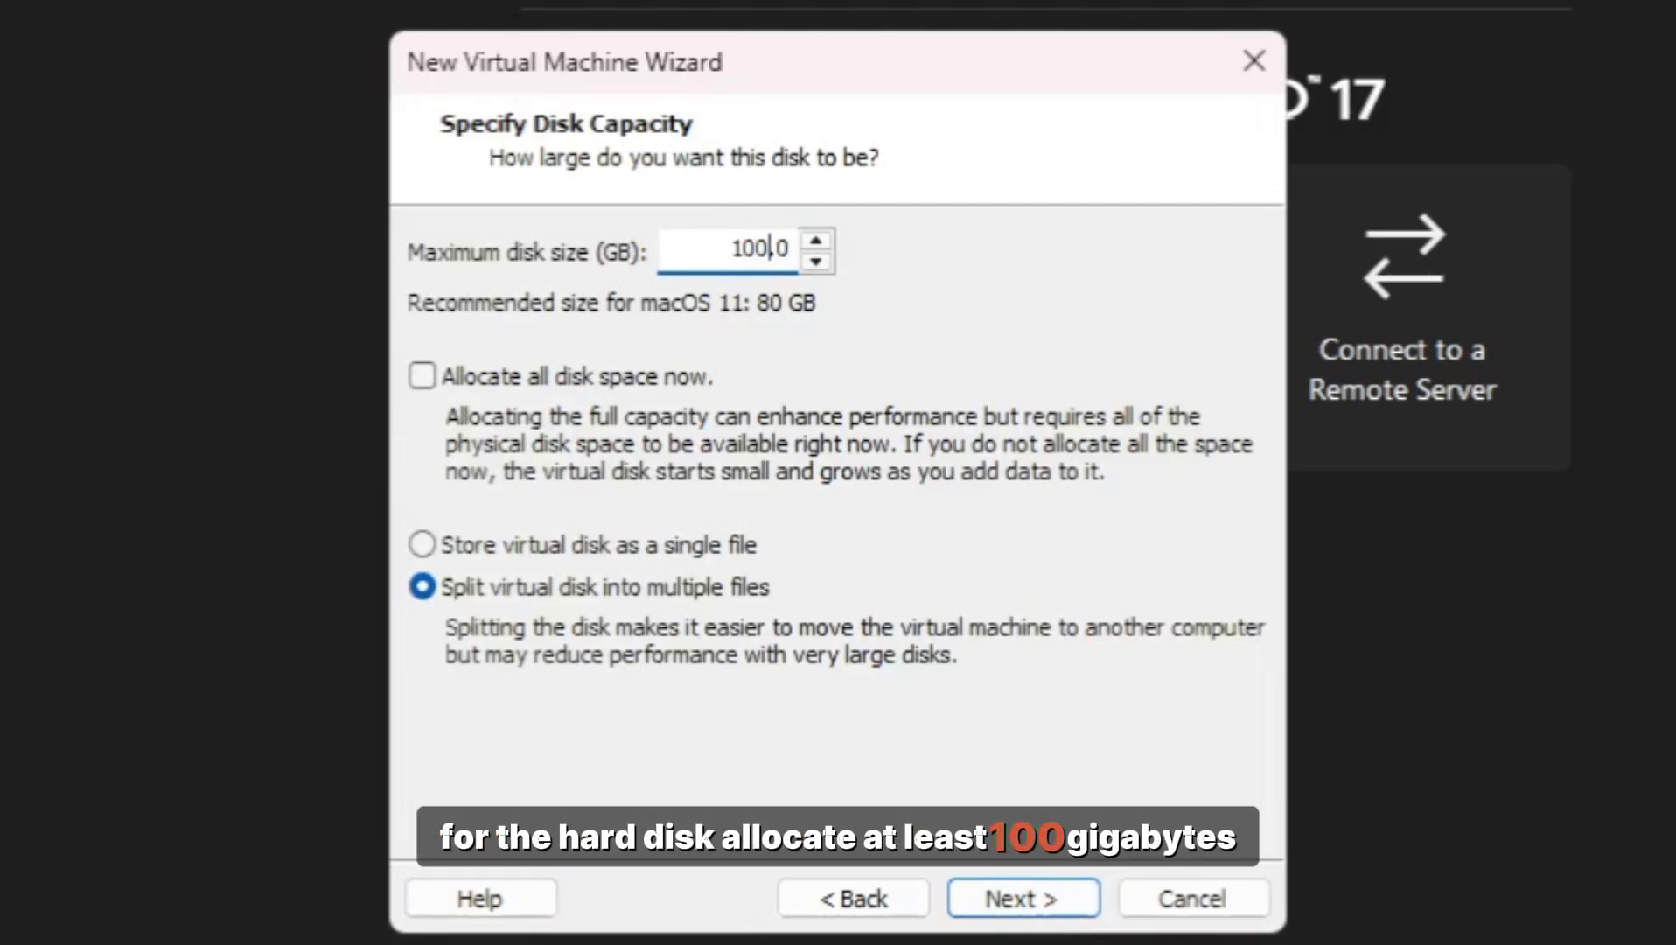
click(1021, 908)
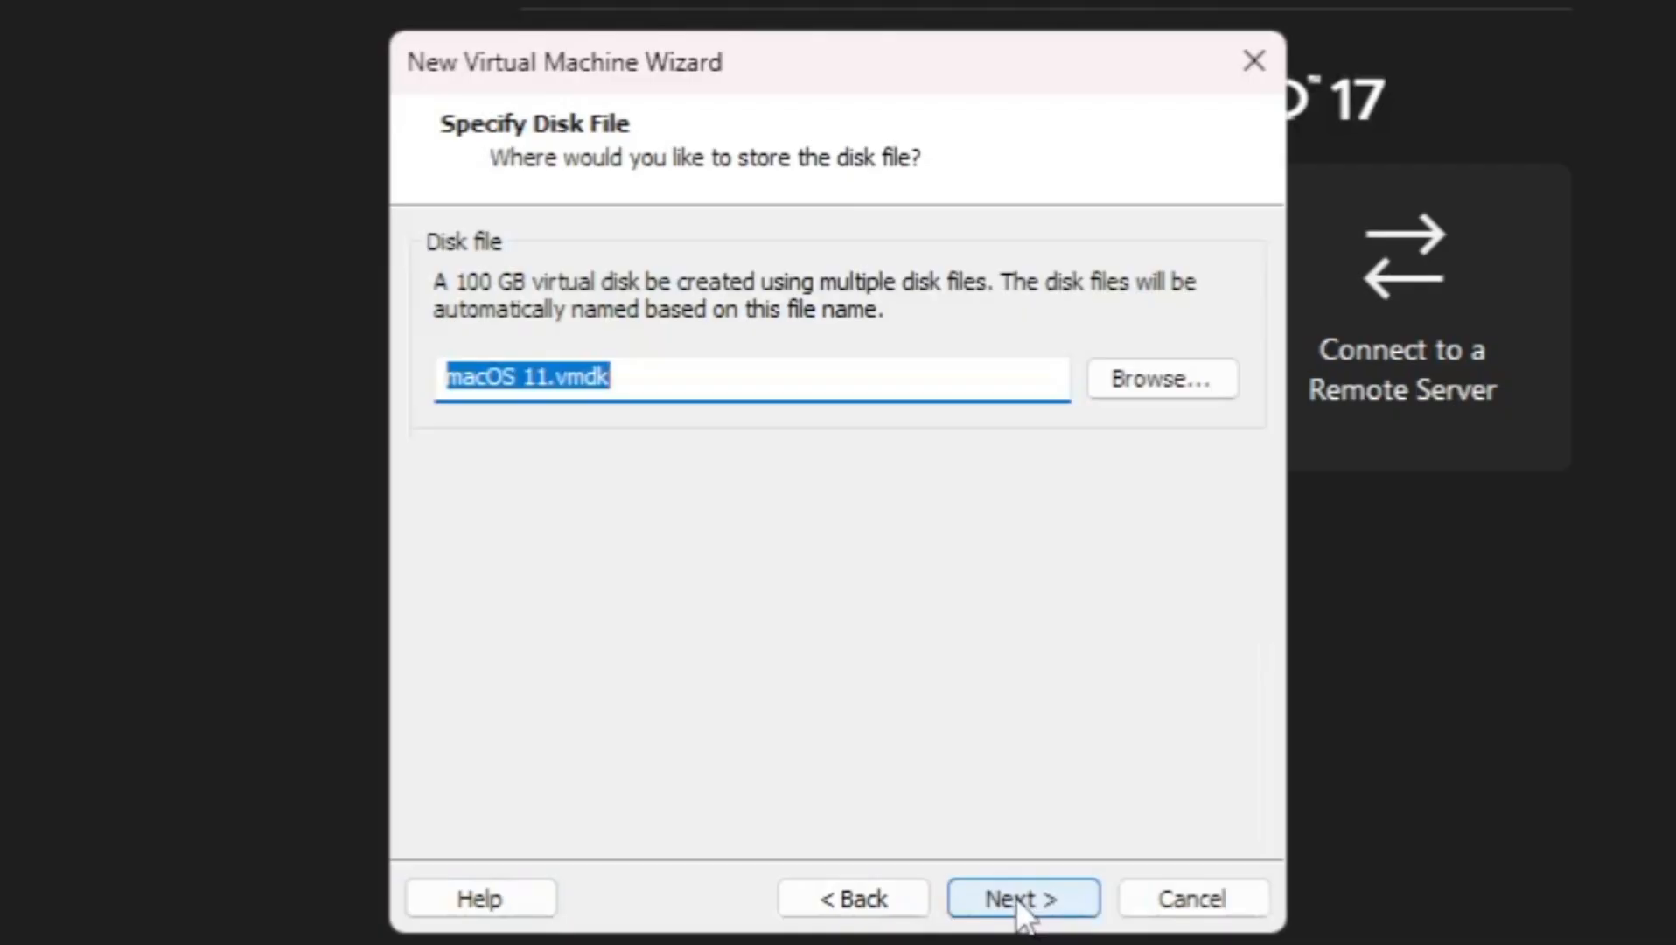
click(1022, 906)
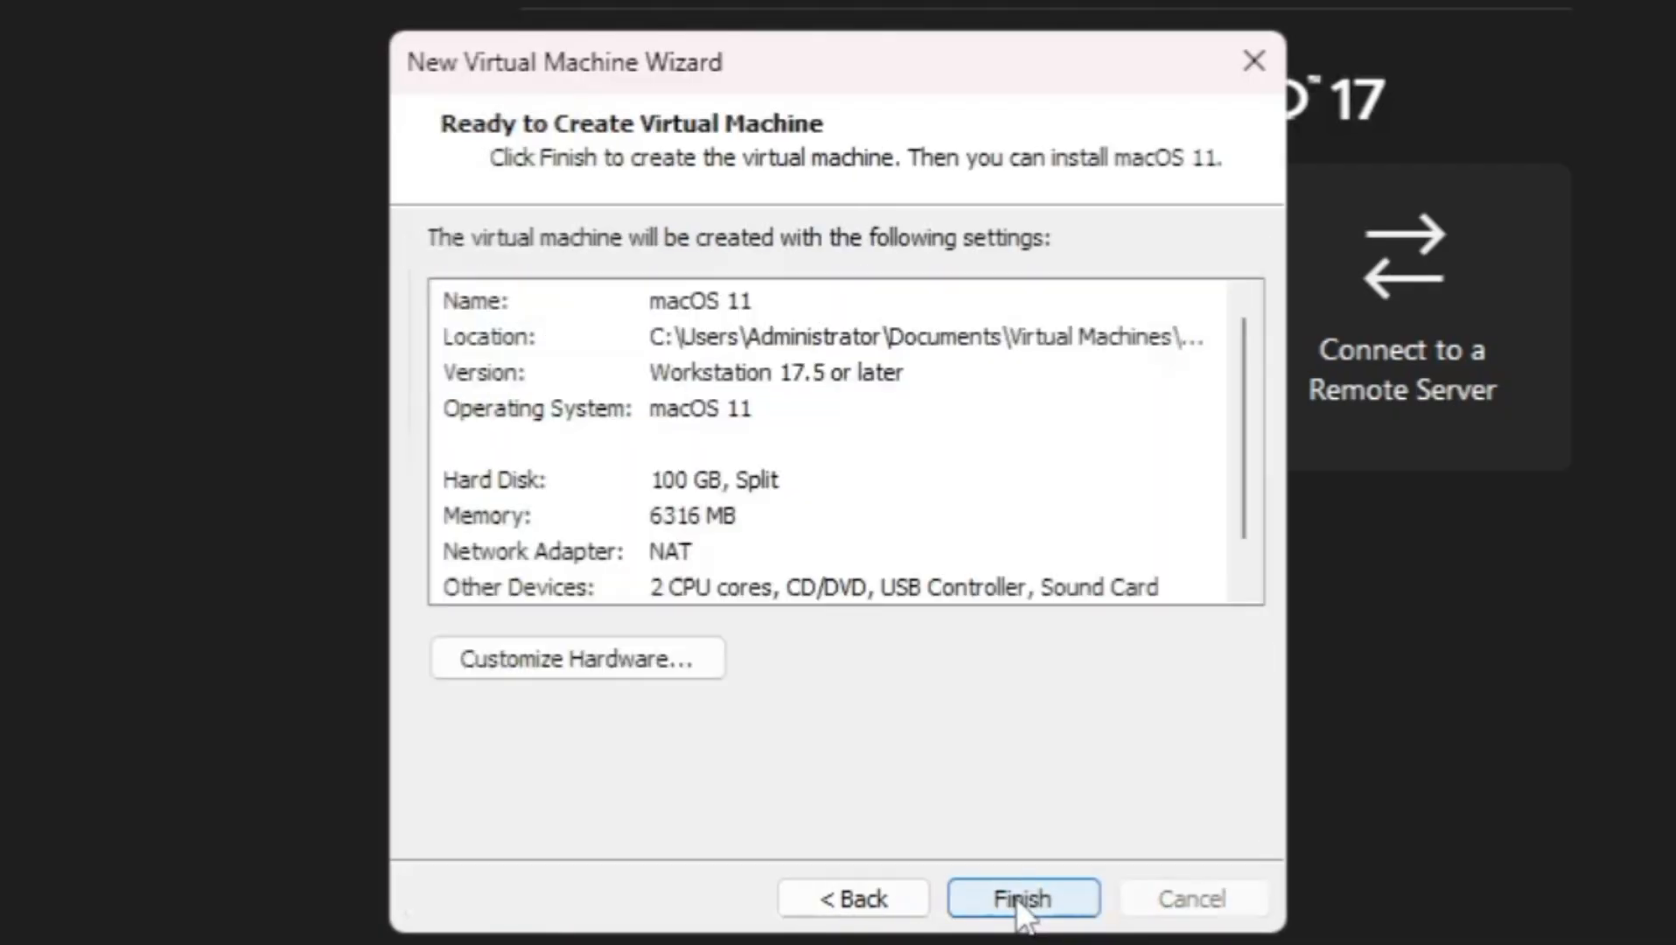
click(1020, 901)
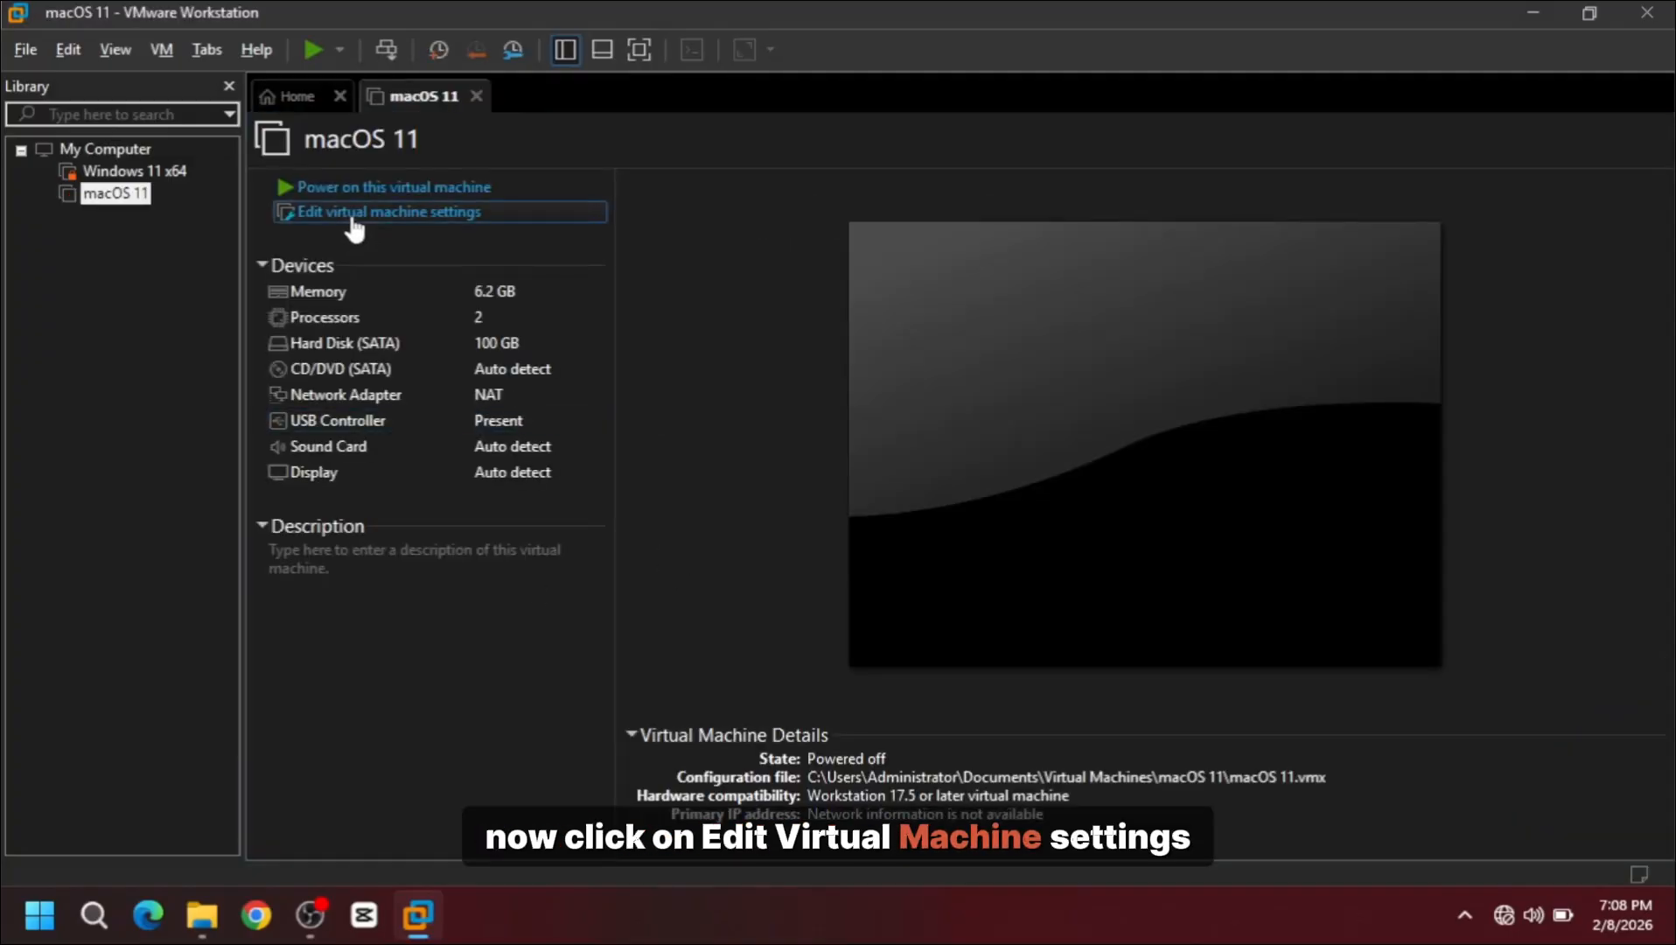
Step: Attach the desktop's Big Sur 11.iso as the VM's CD/DVD image
click(386, 223)
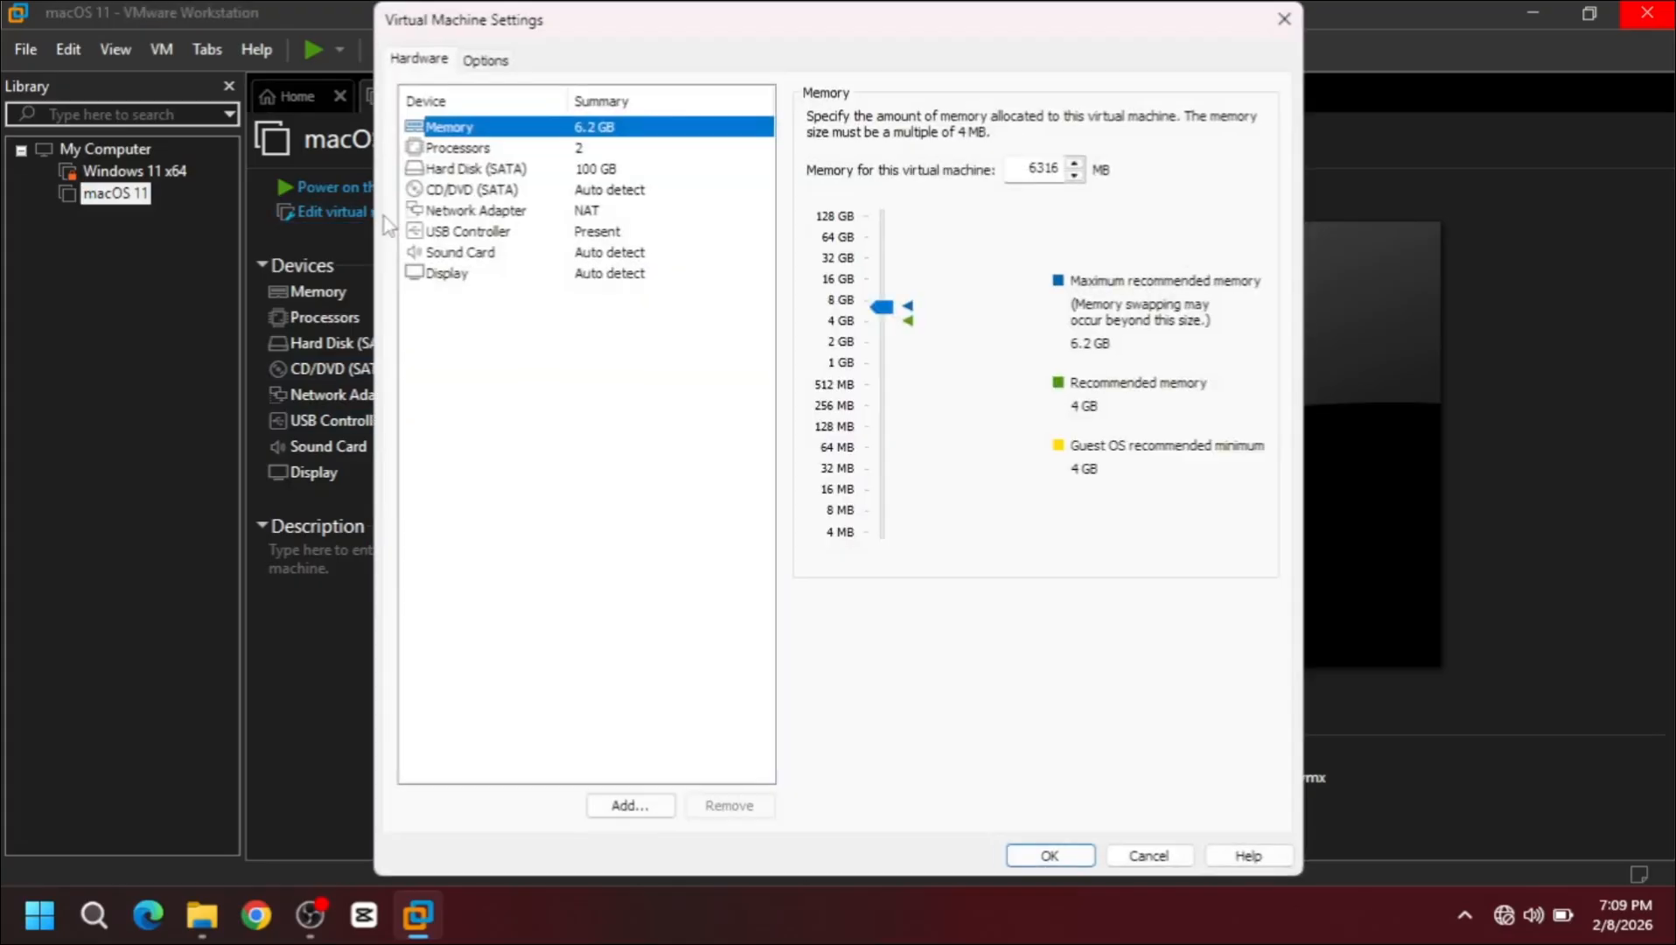
click(465, 192)
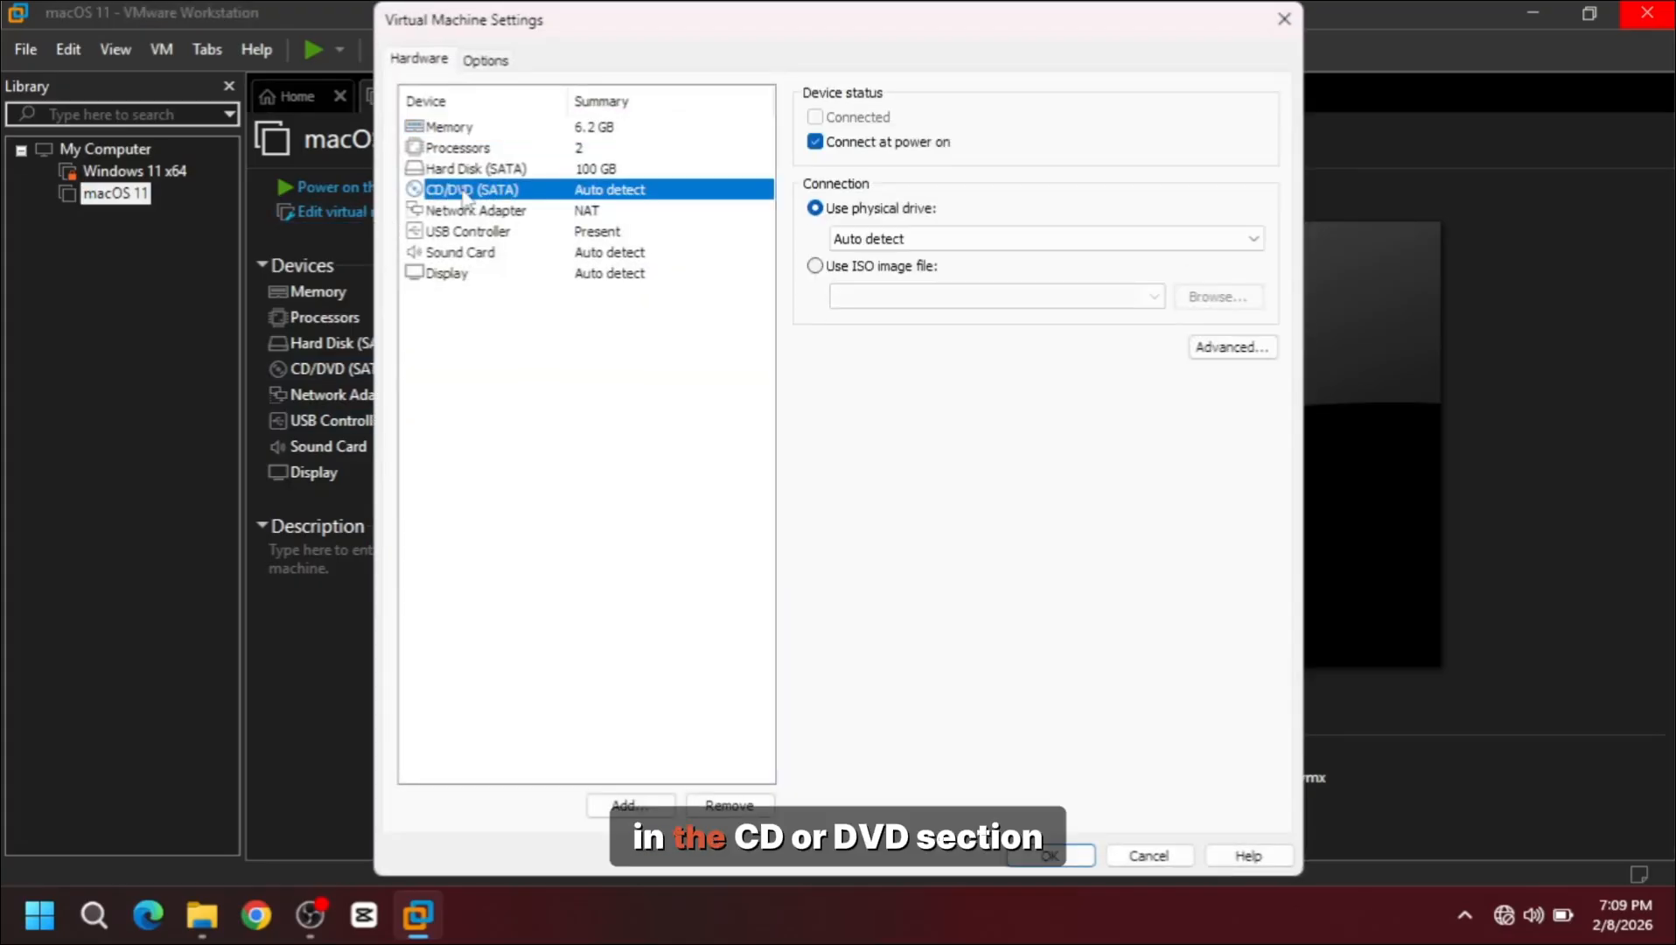
click(816, 265)
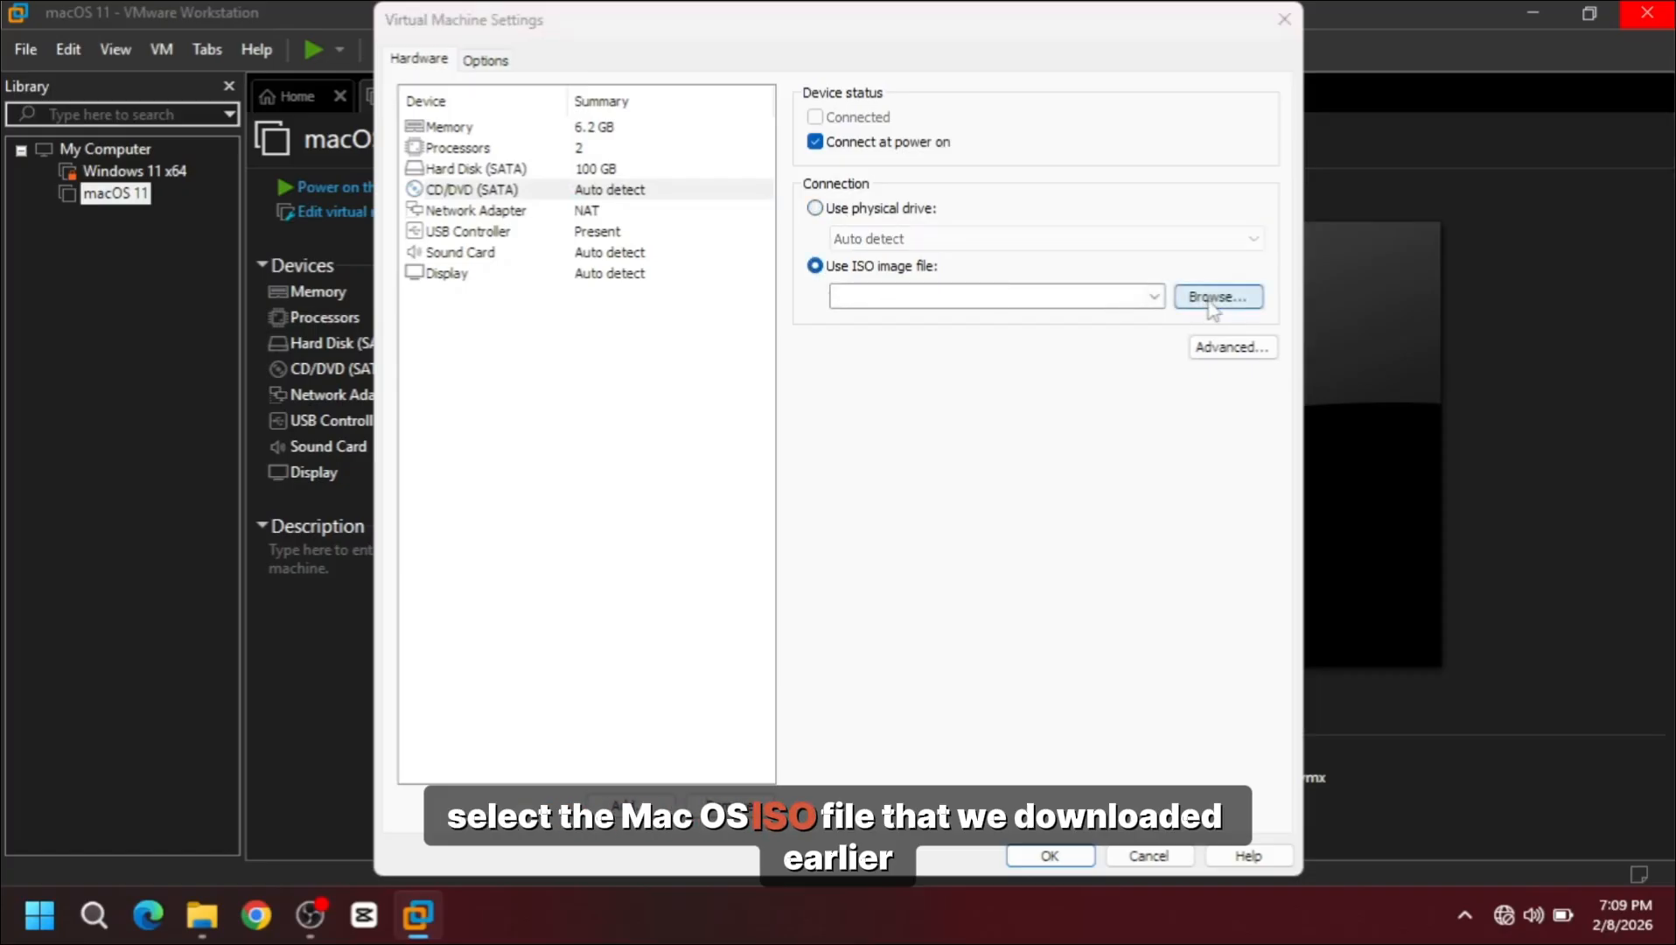
click(1212, 297)
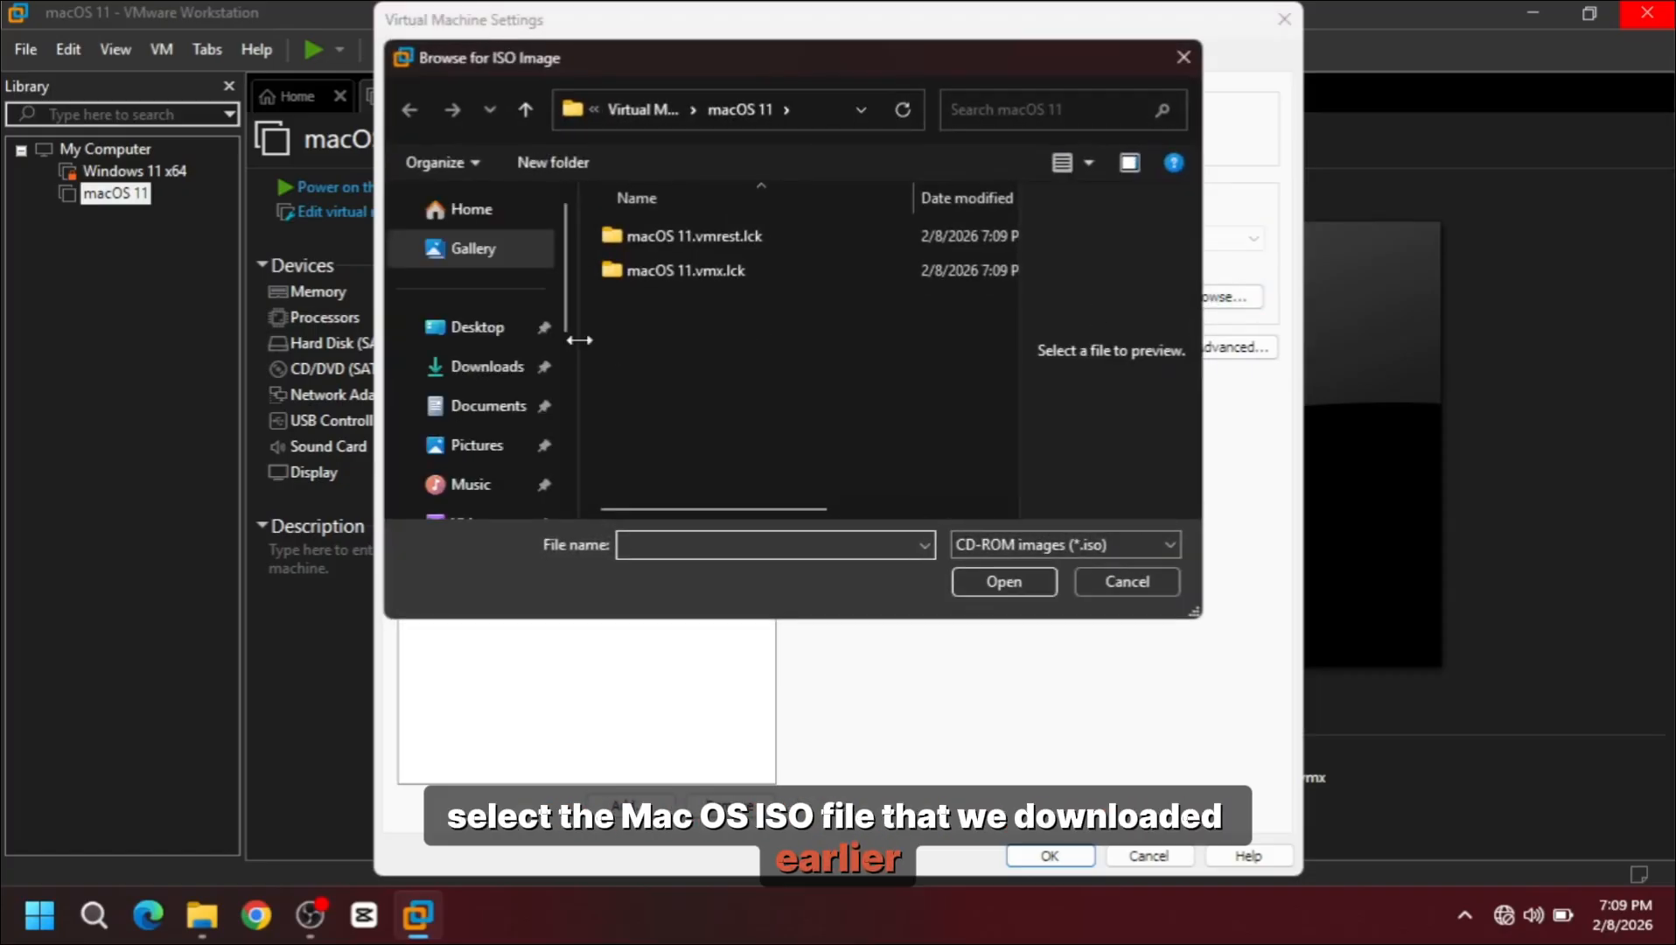
click(479, 331)
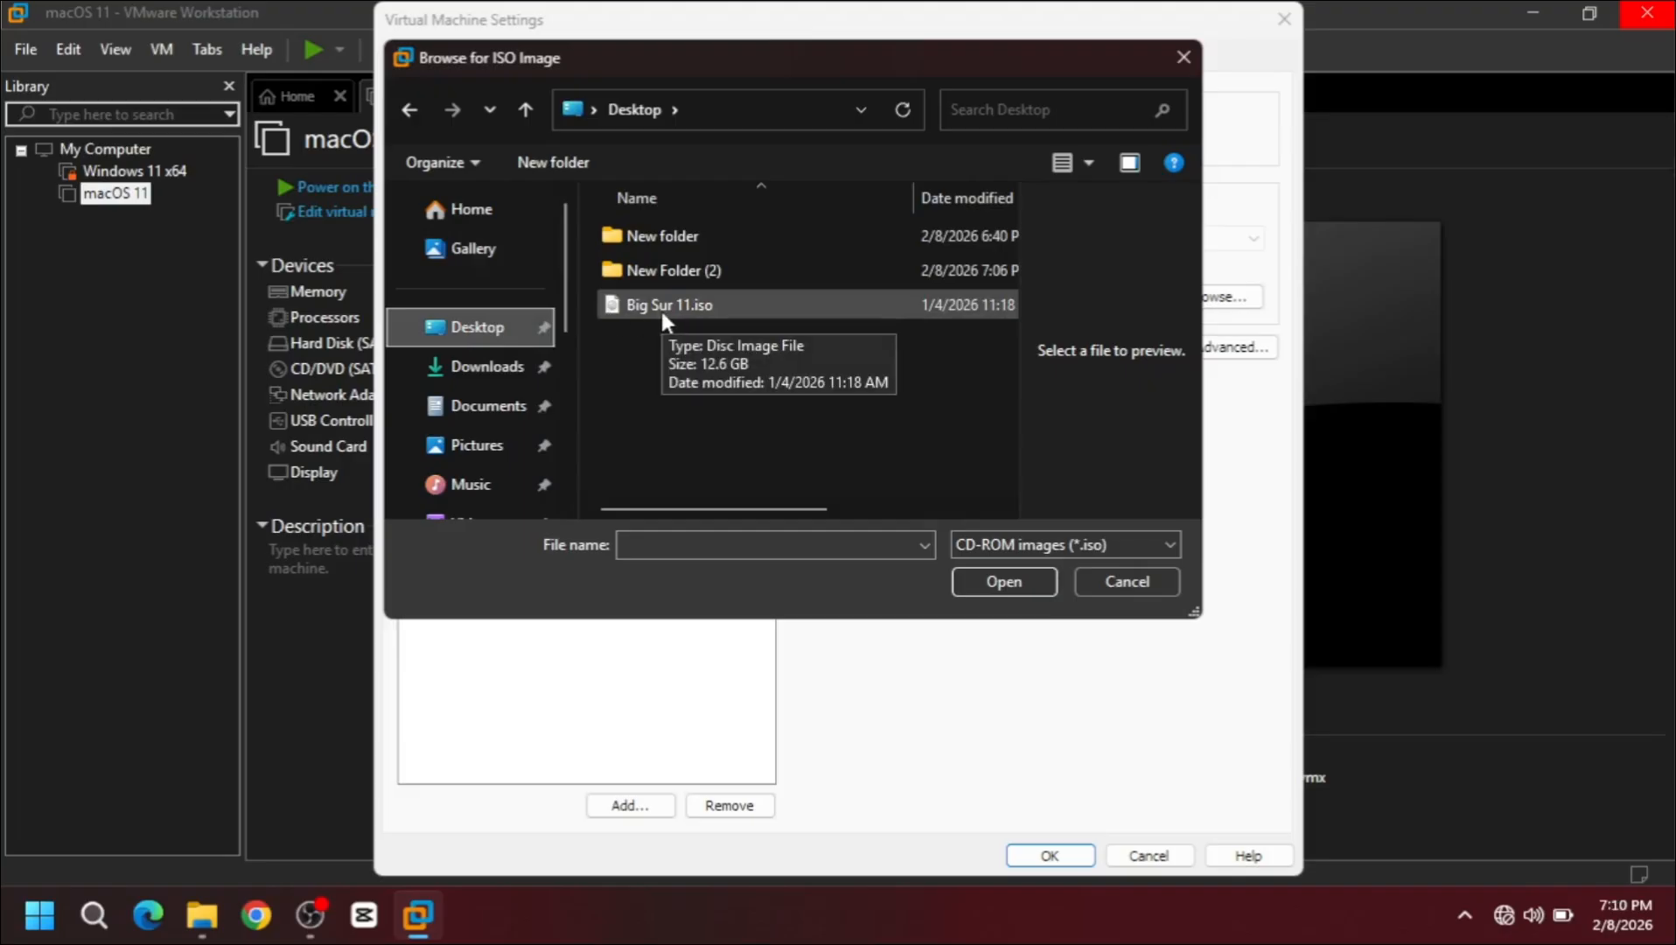
click(661, 306)
click(1001, 582)
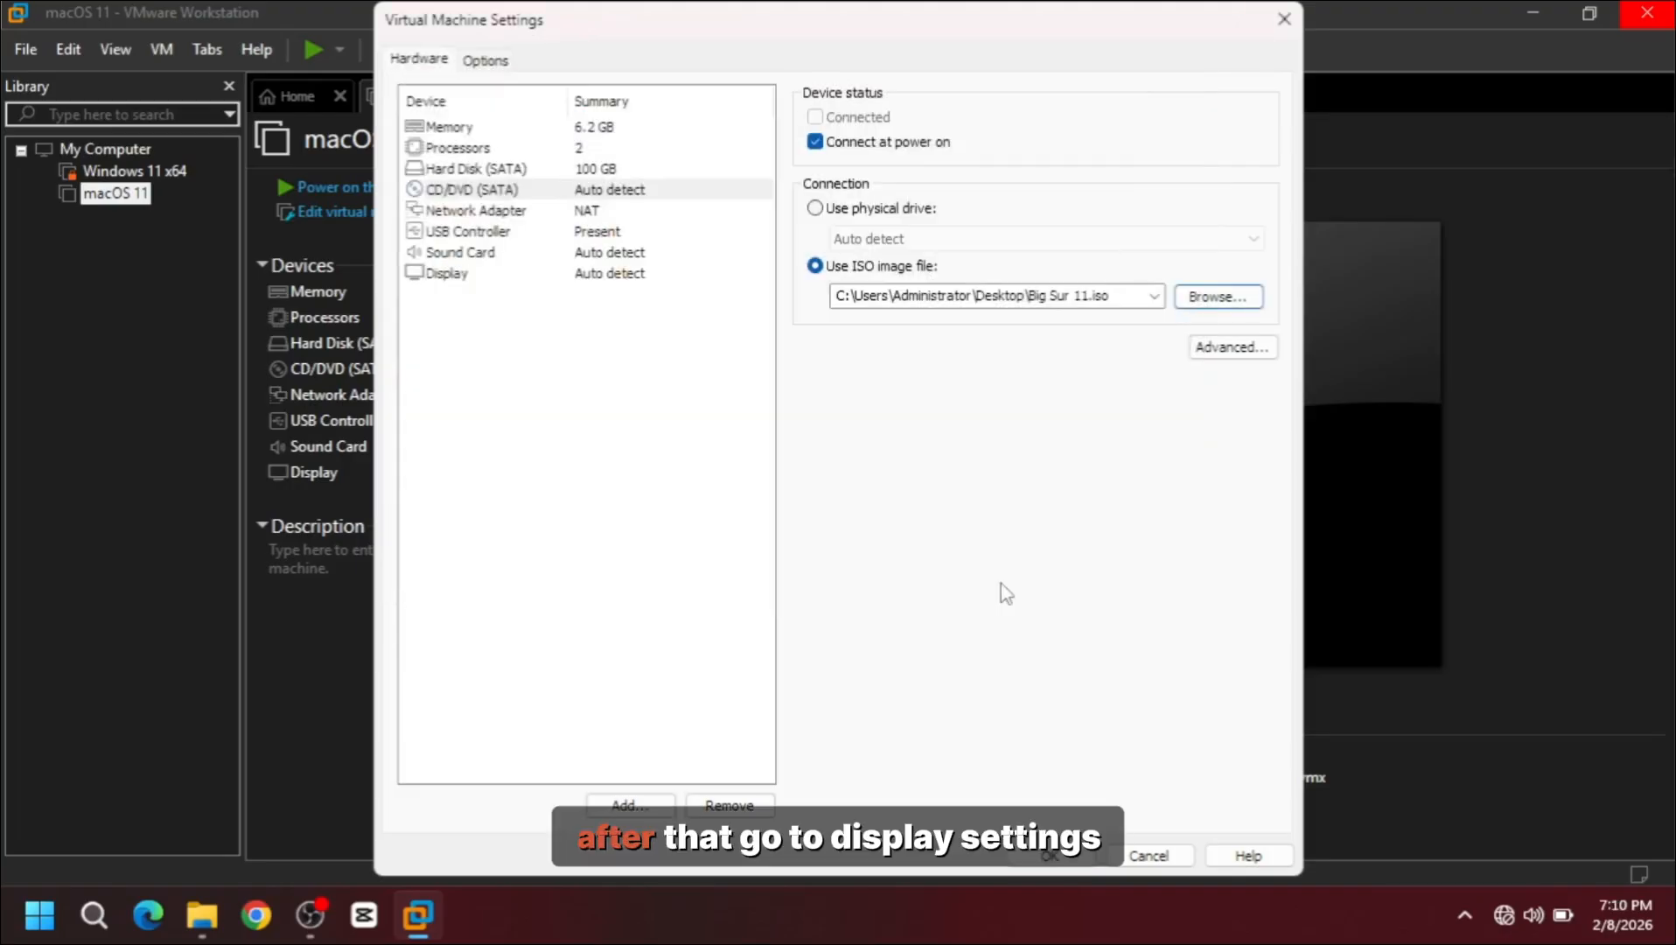
Step: Turn on 3D graphics acceleration with 8 GB graphics memory and save the settings
click(444, 273)
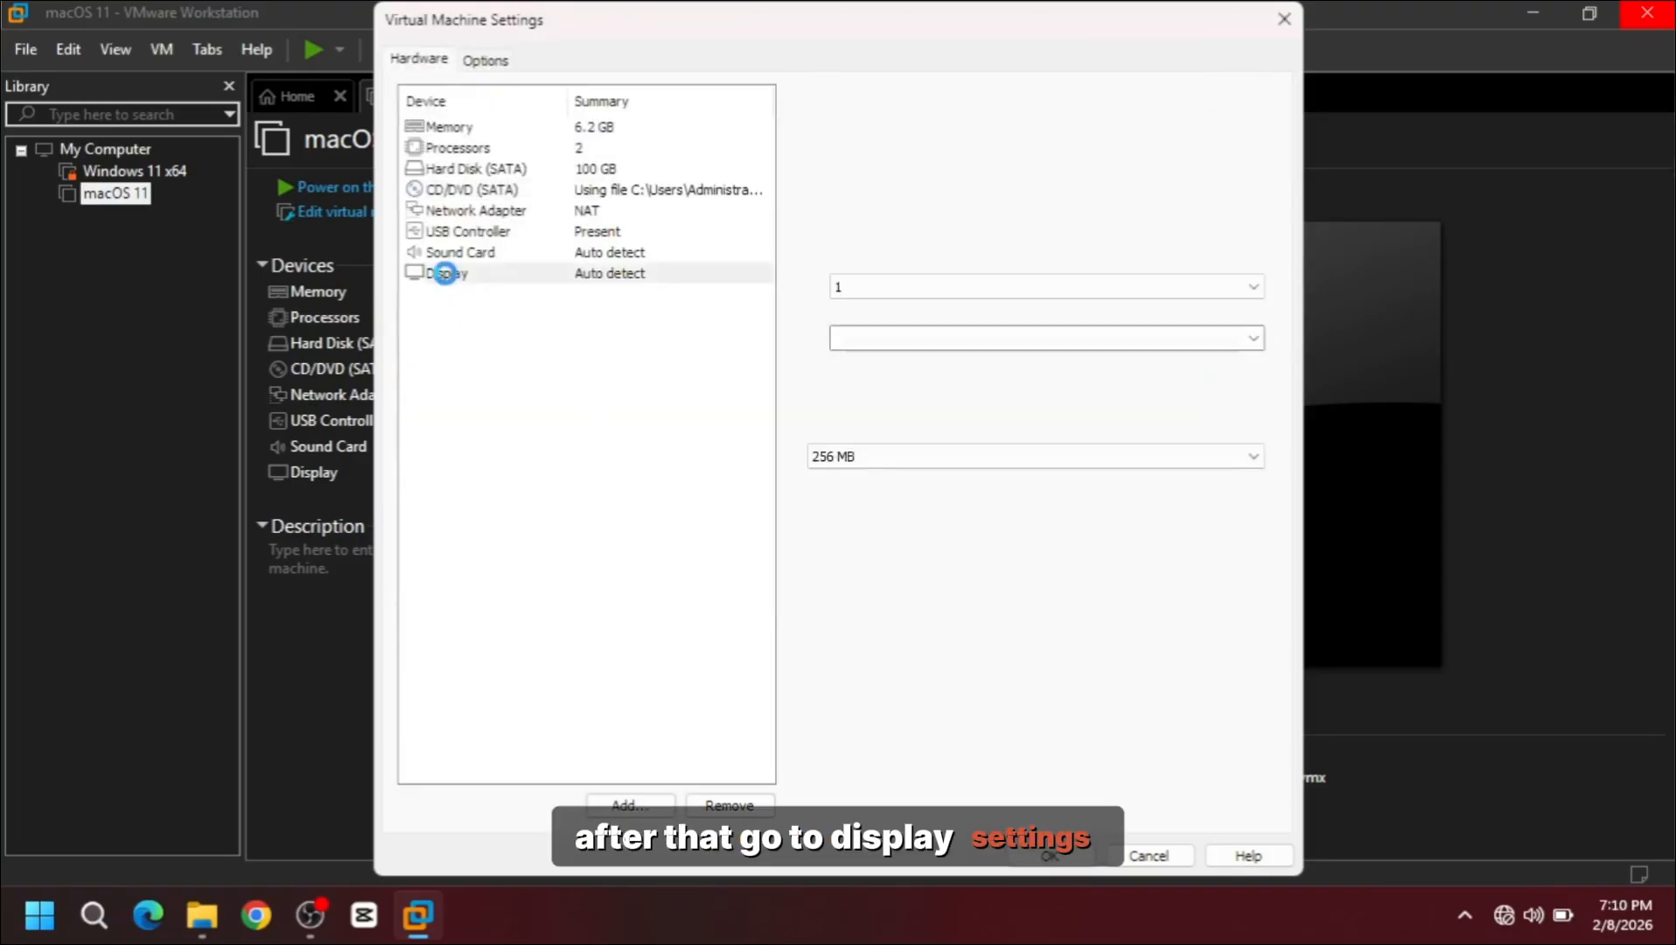
click(822, 117)
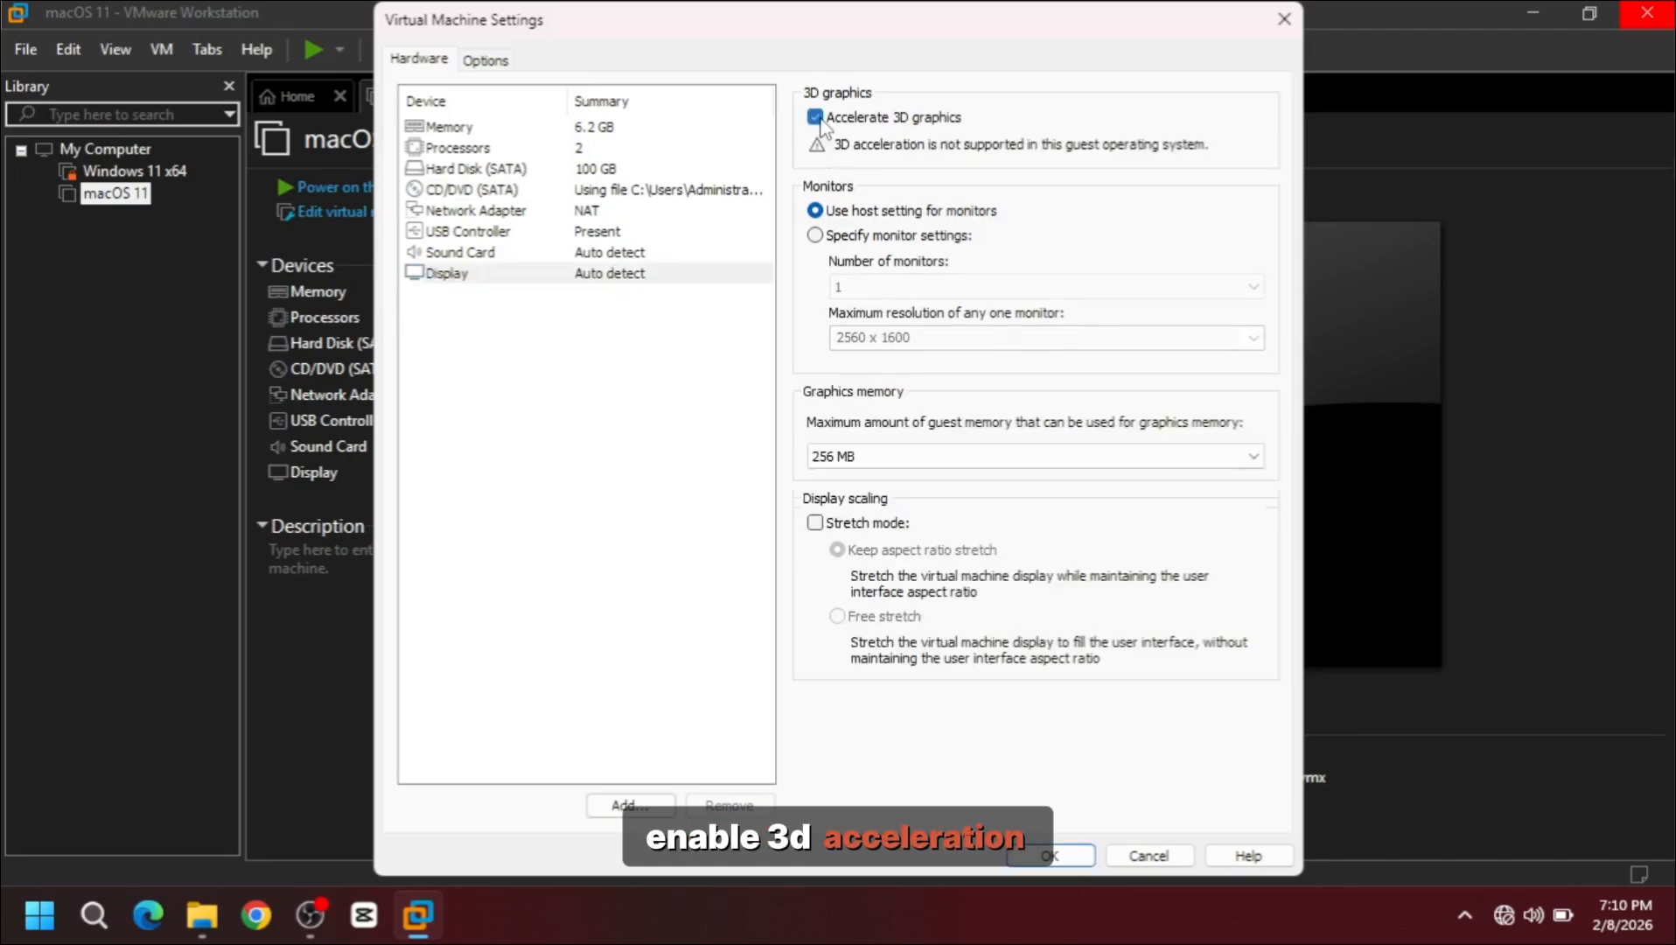
click(870, 455)
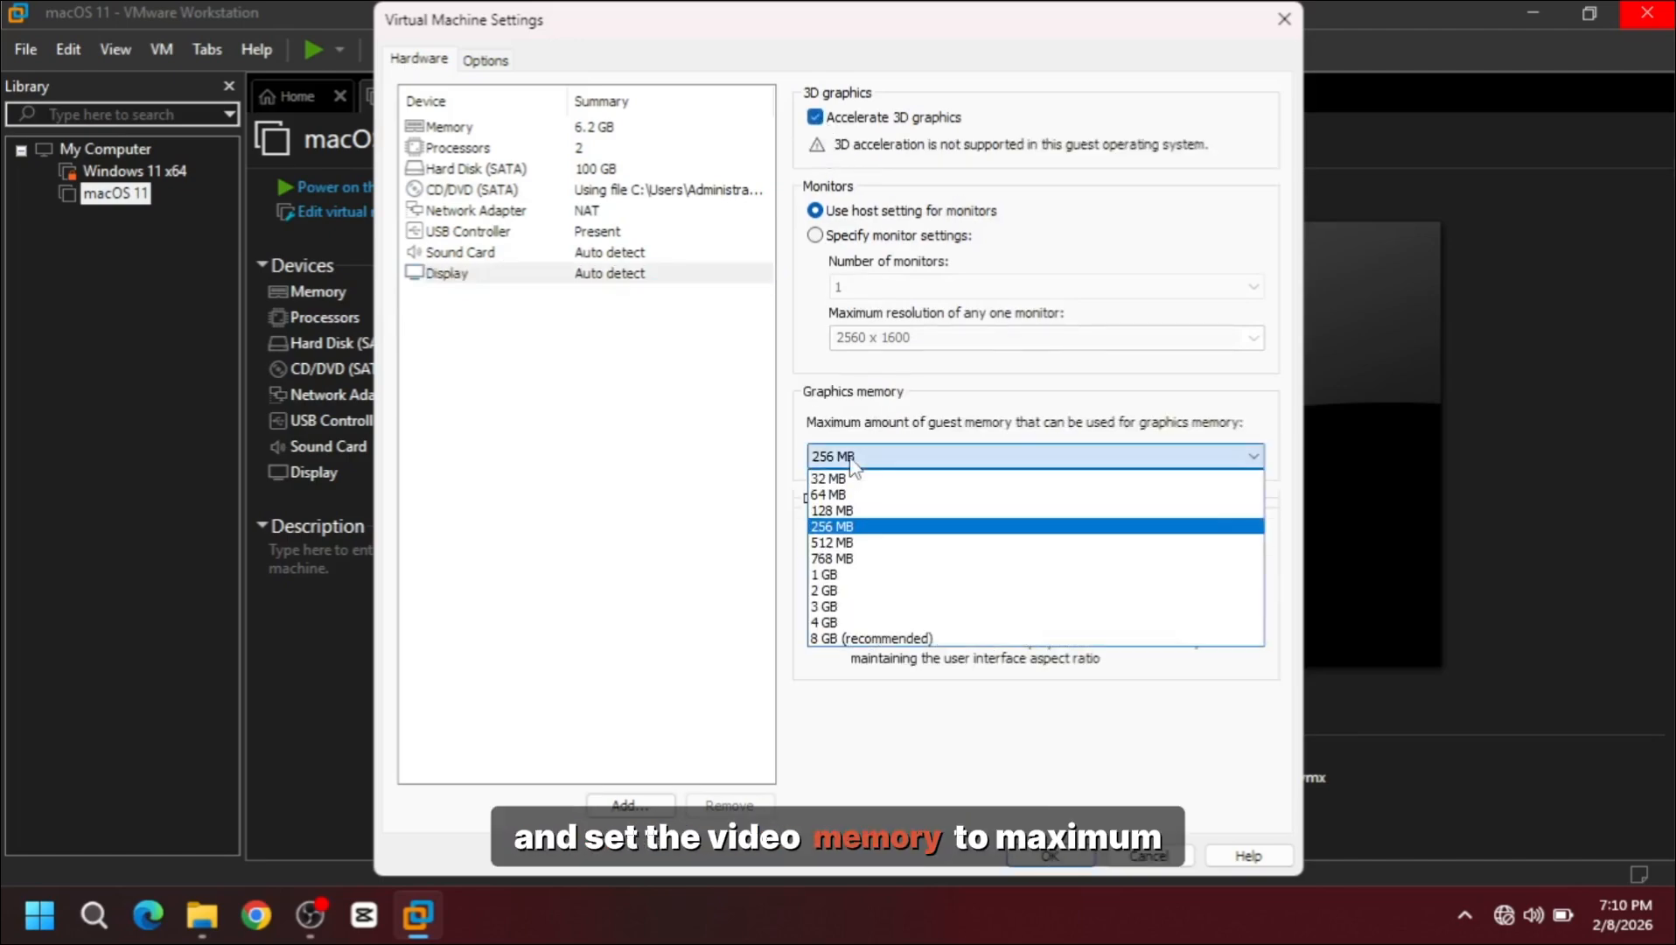
click(852, 638)
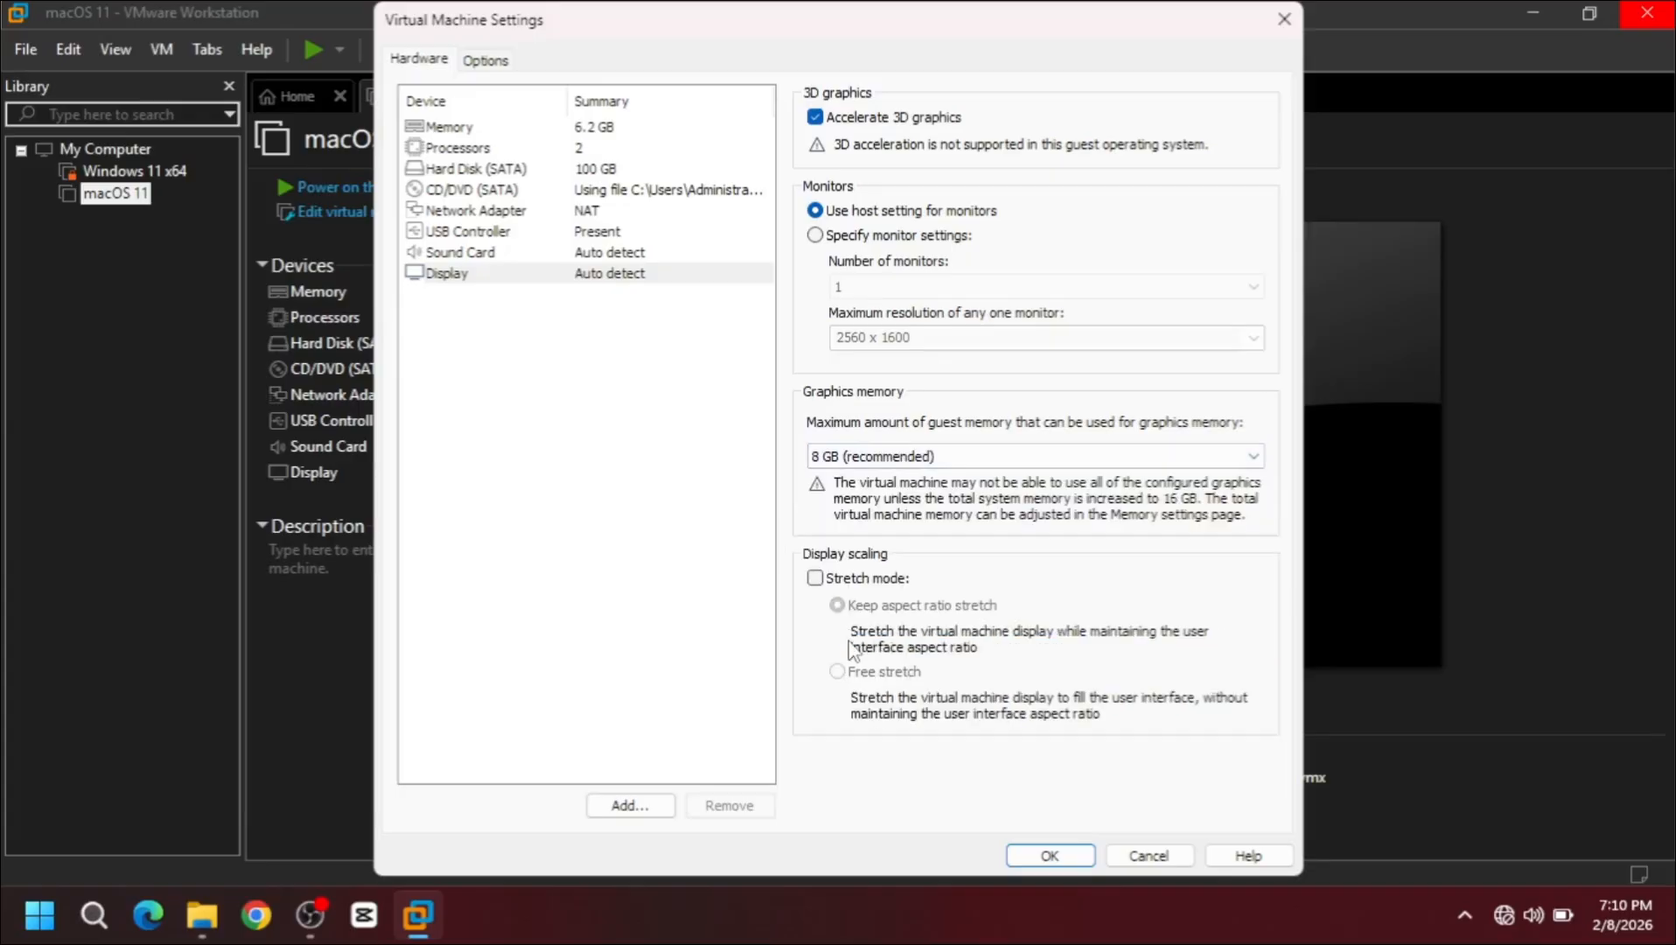
click(1053, 855)
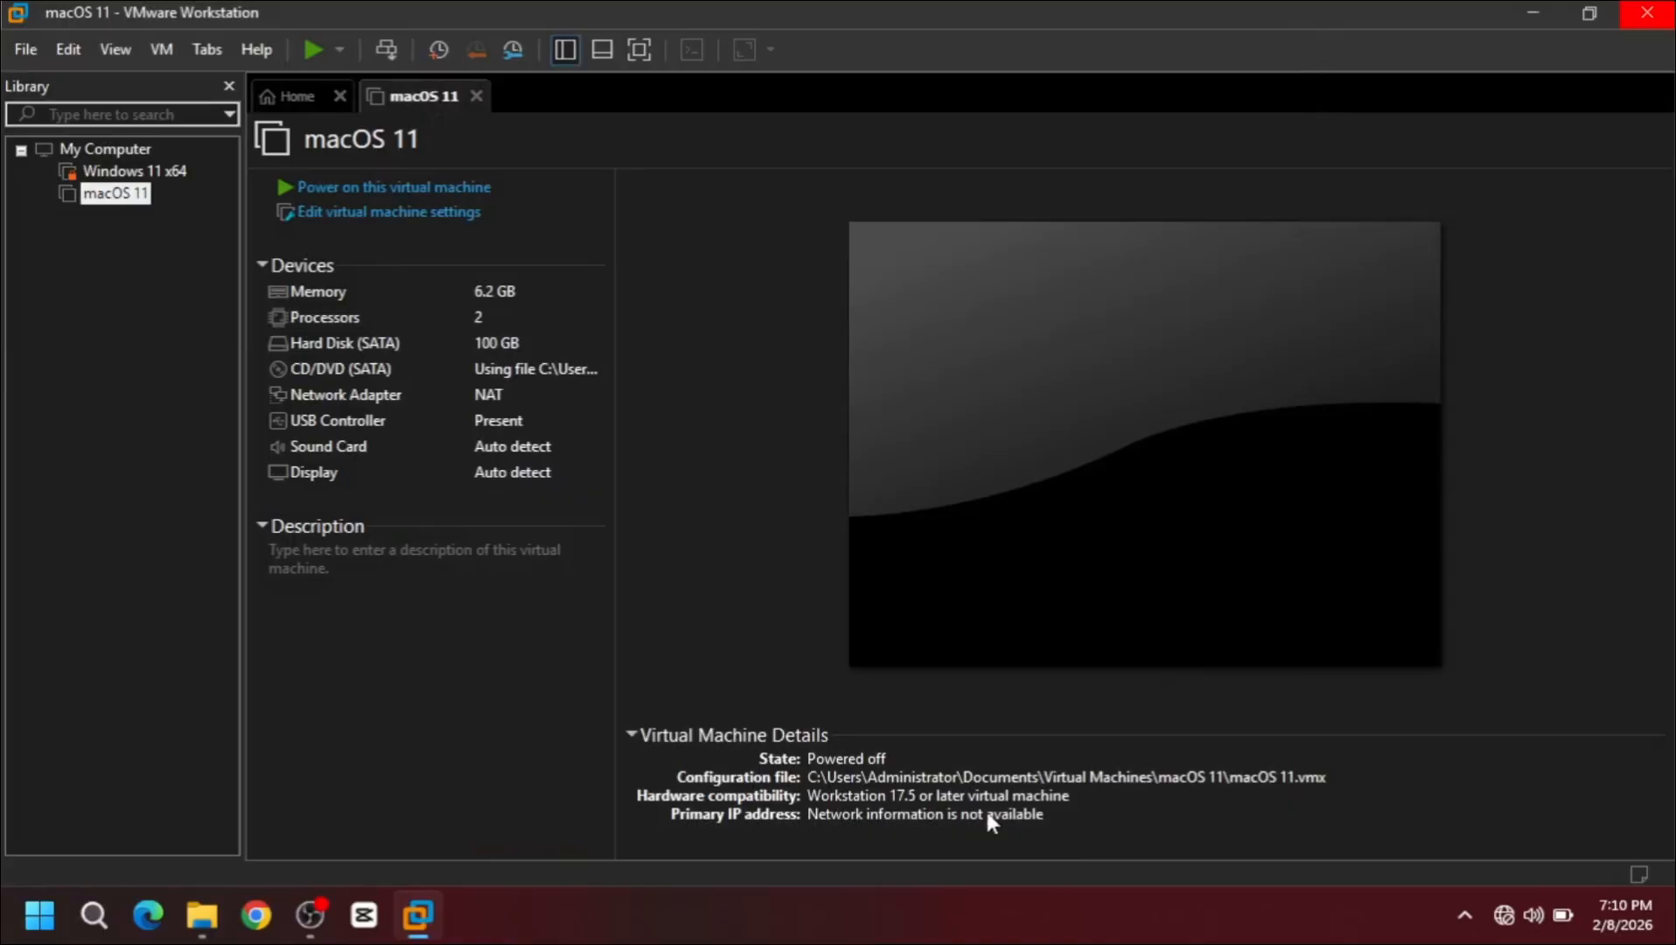
Step: Power on the macOS 11 VM in free-stretch full screen and continue past English language selection
click(378, 187)
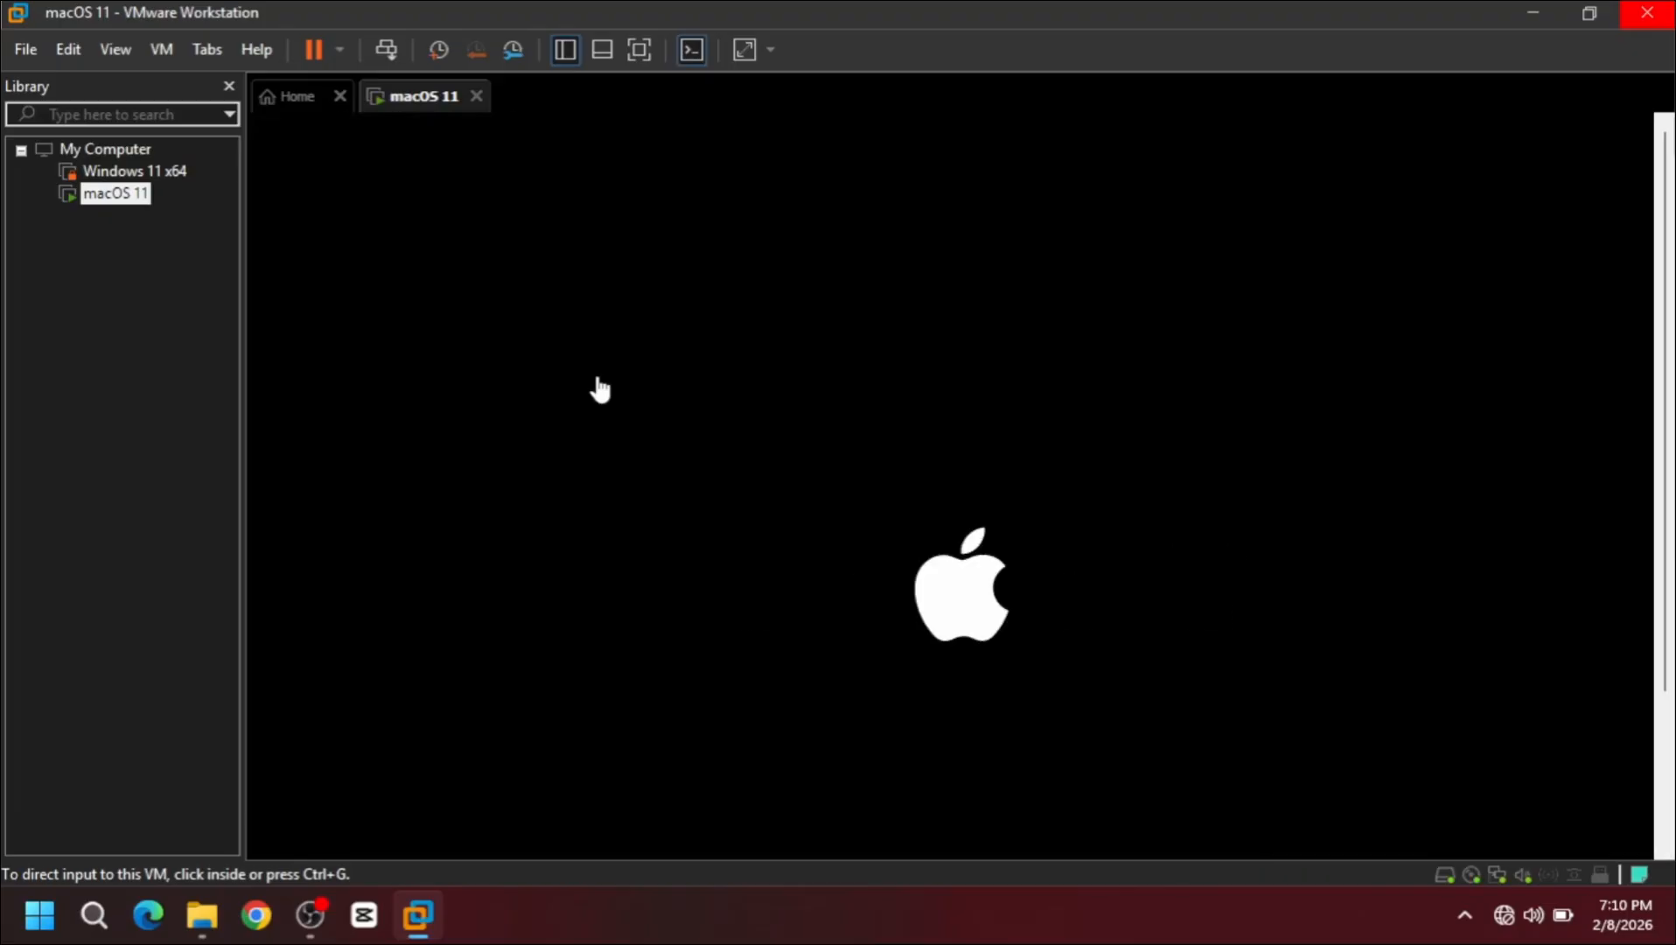
click(118, 50)
click(169, 83)
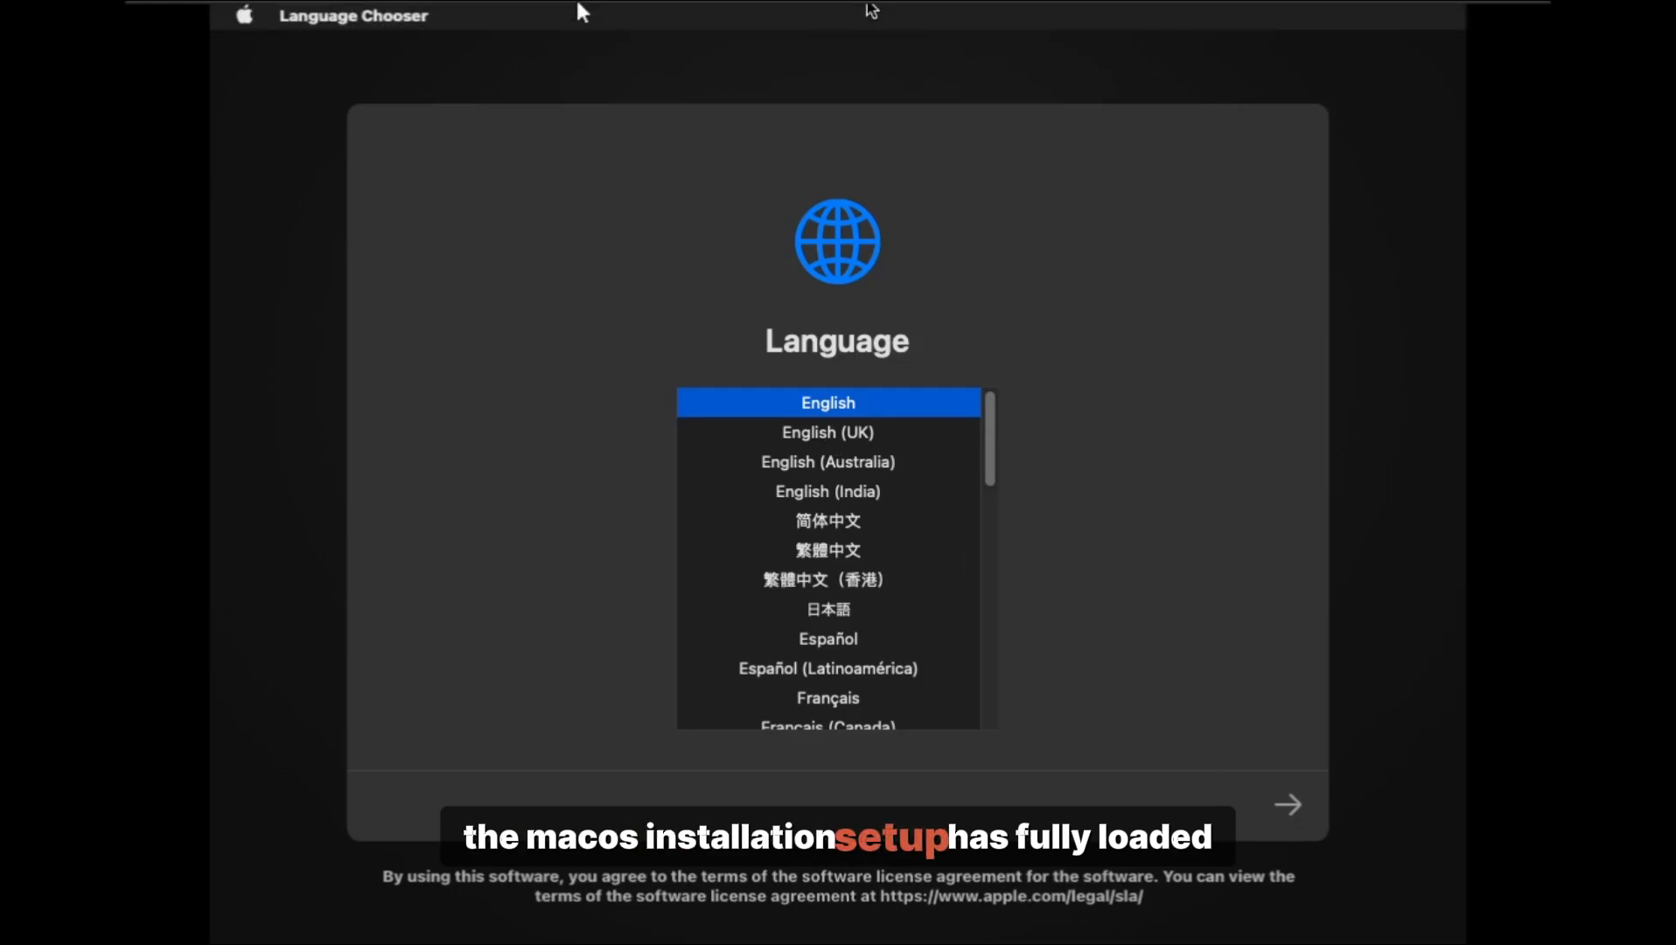
mouse_move(651, 16)
click(927, 16)
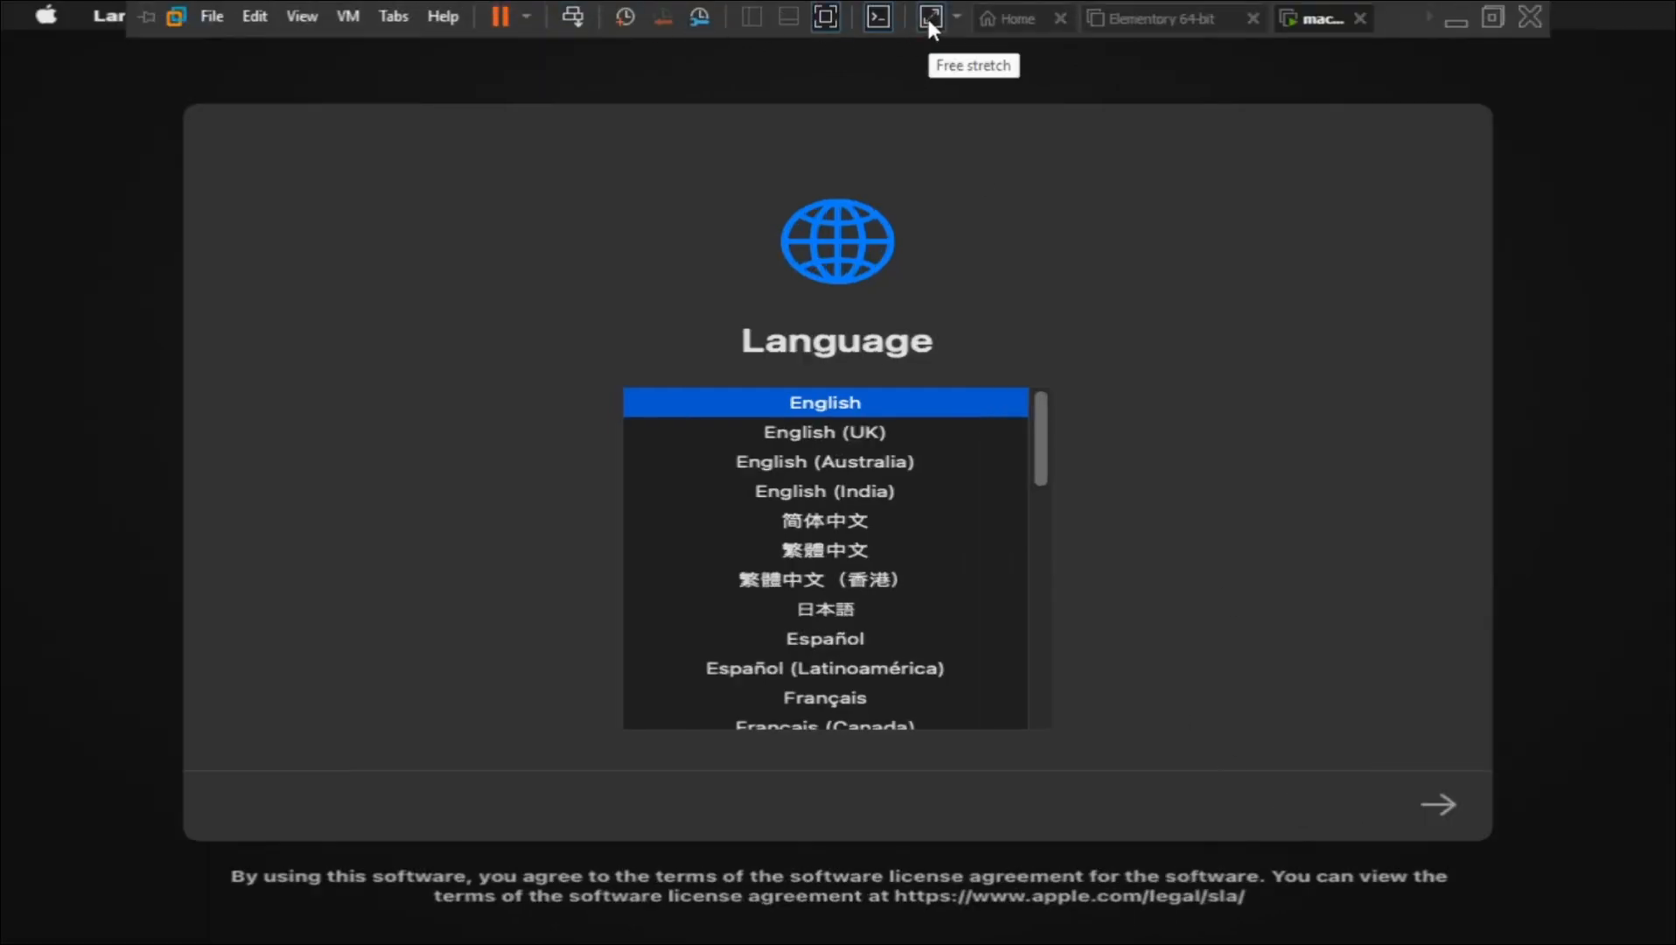
click(1440, 805)
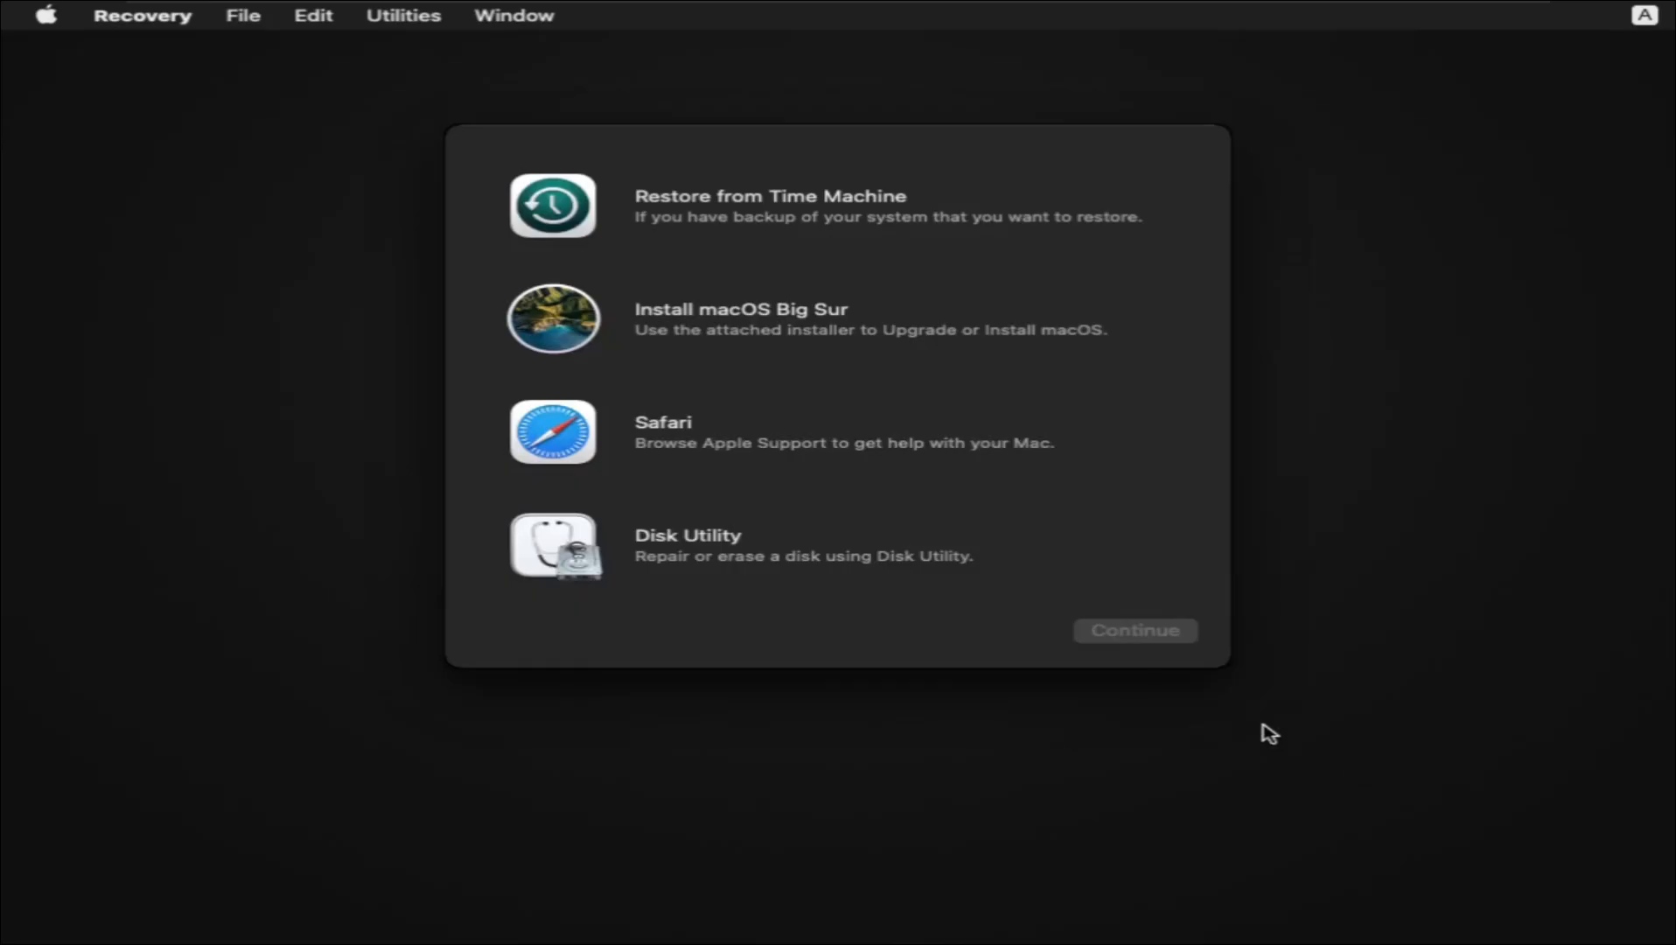
Step: Run Install macOS Big Sur, agree to the license, and install onto the Untitled disk
click(714, 330)
click(1113, 637)
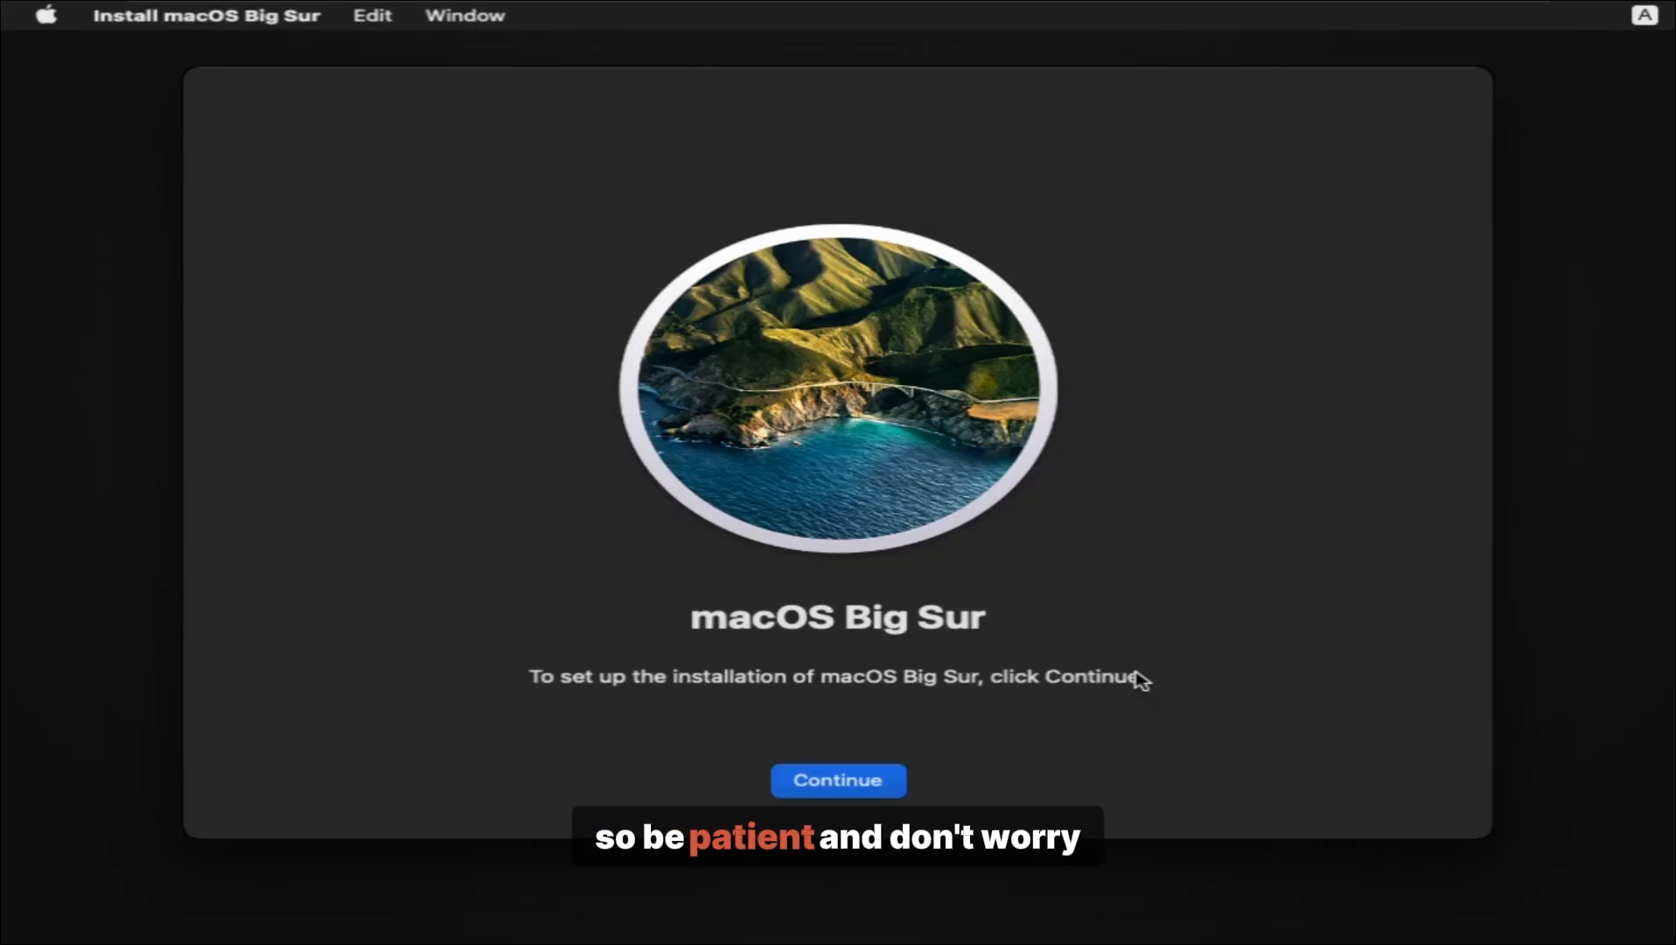
click(857, 784)
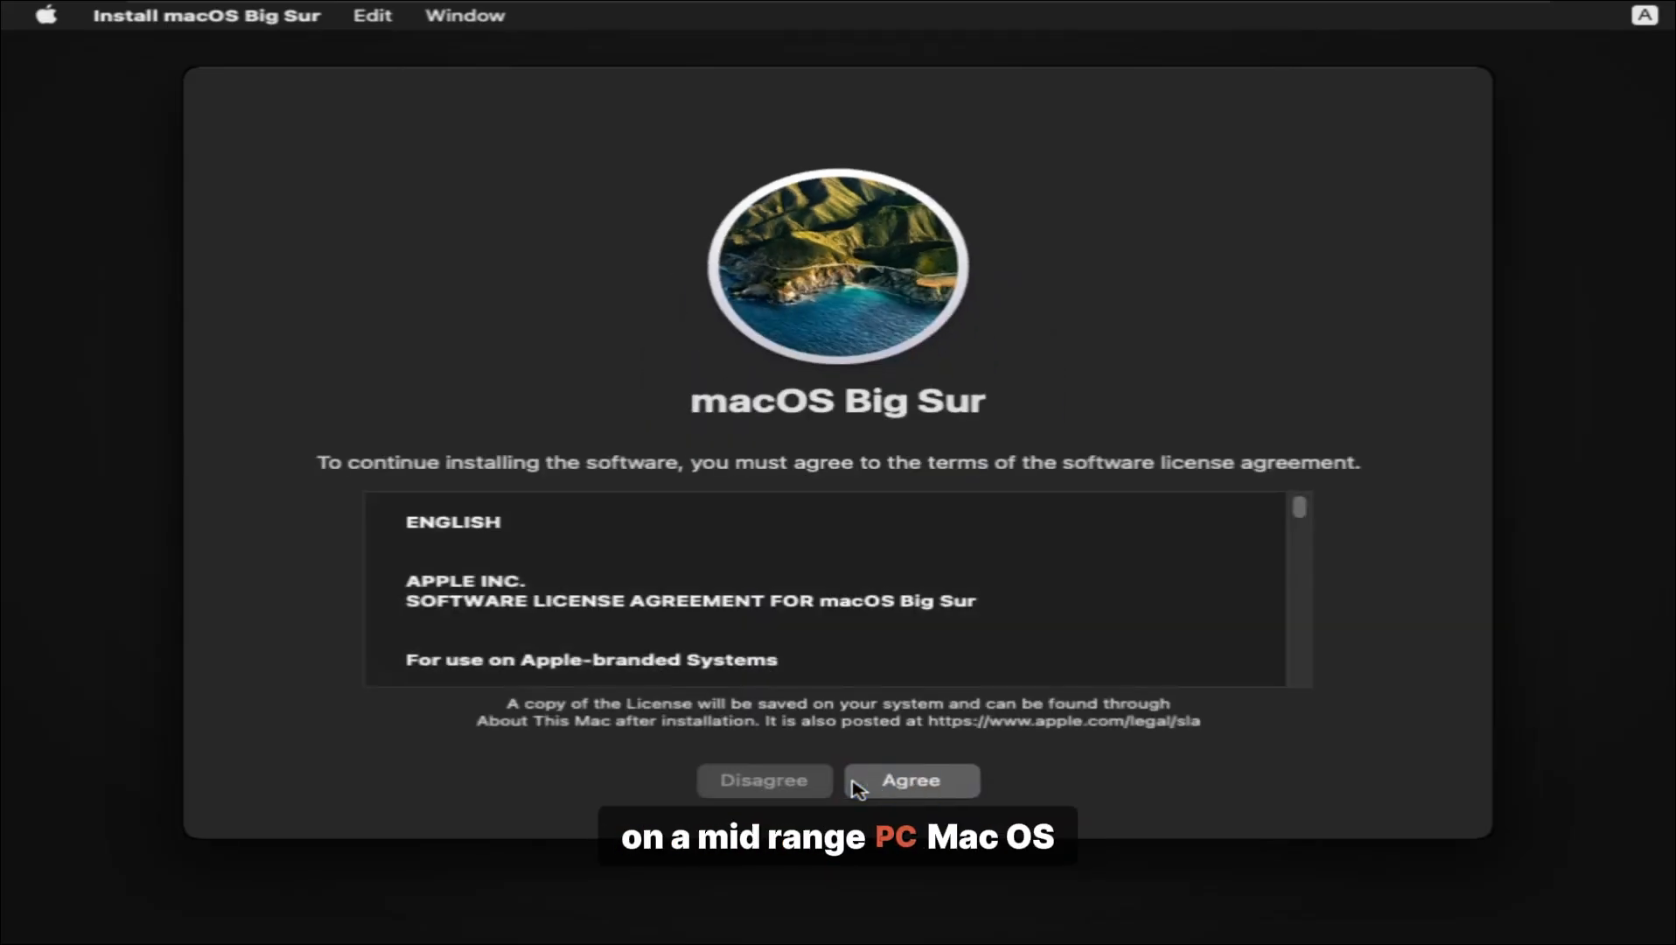
click(910, 783)
click(910, 548)
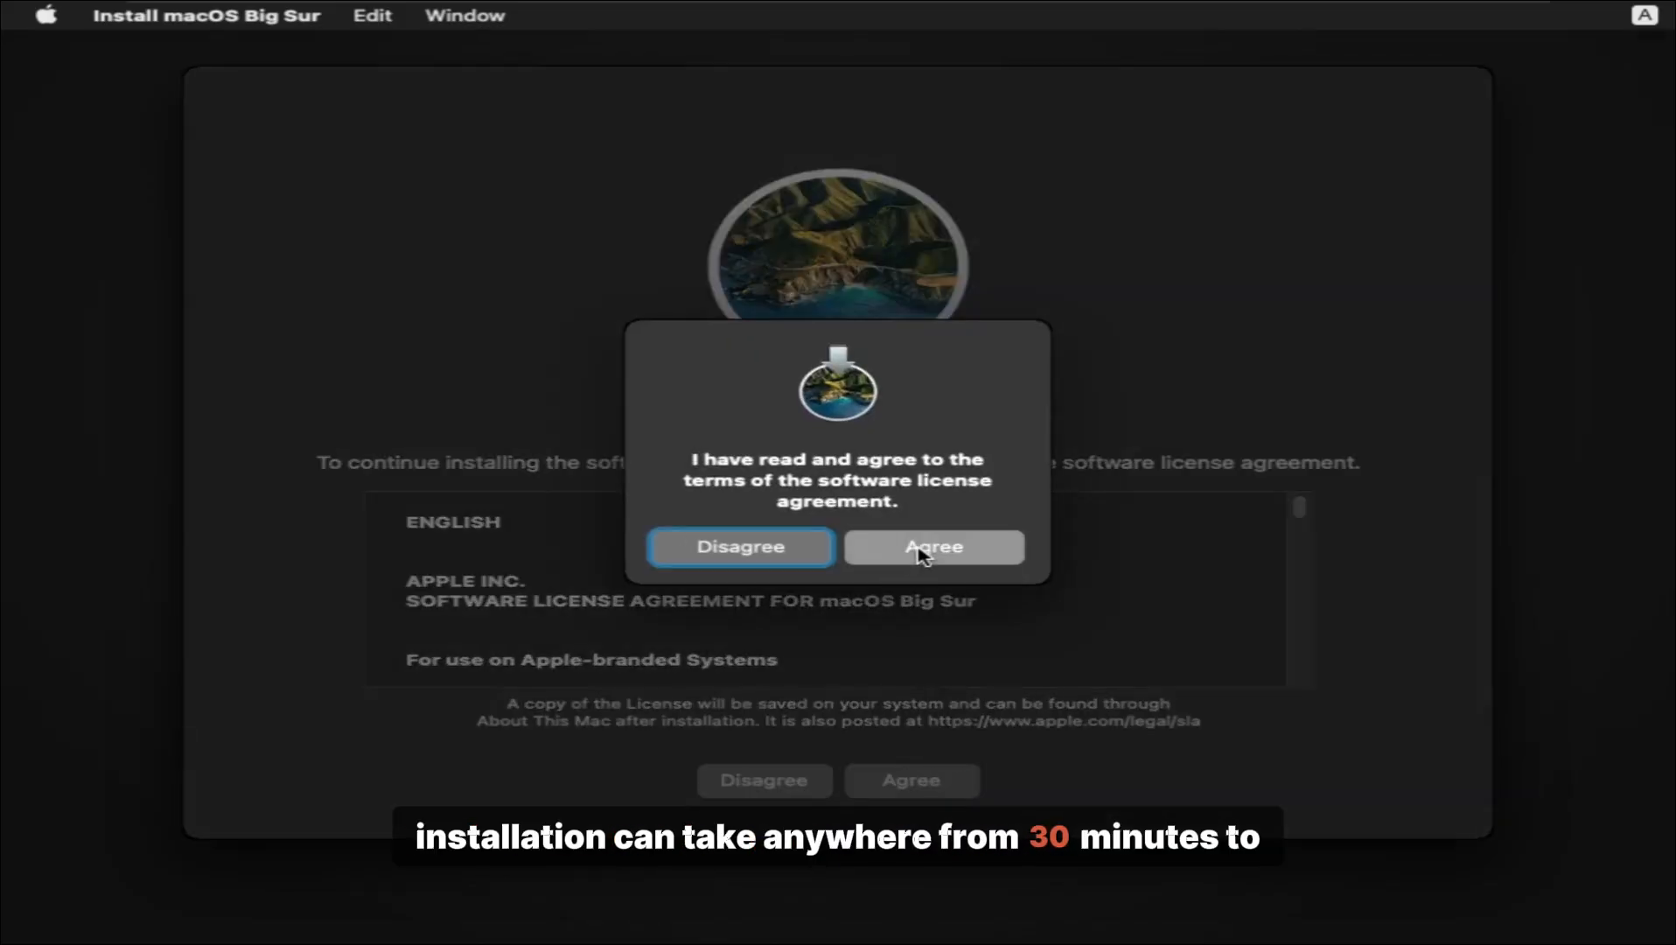
click(863, 643)
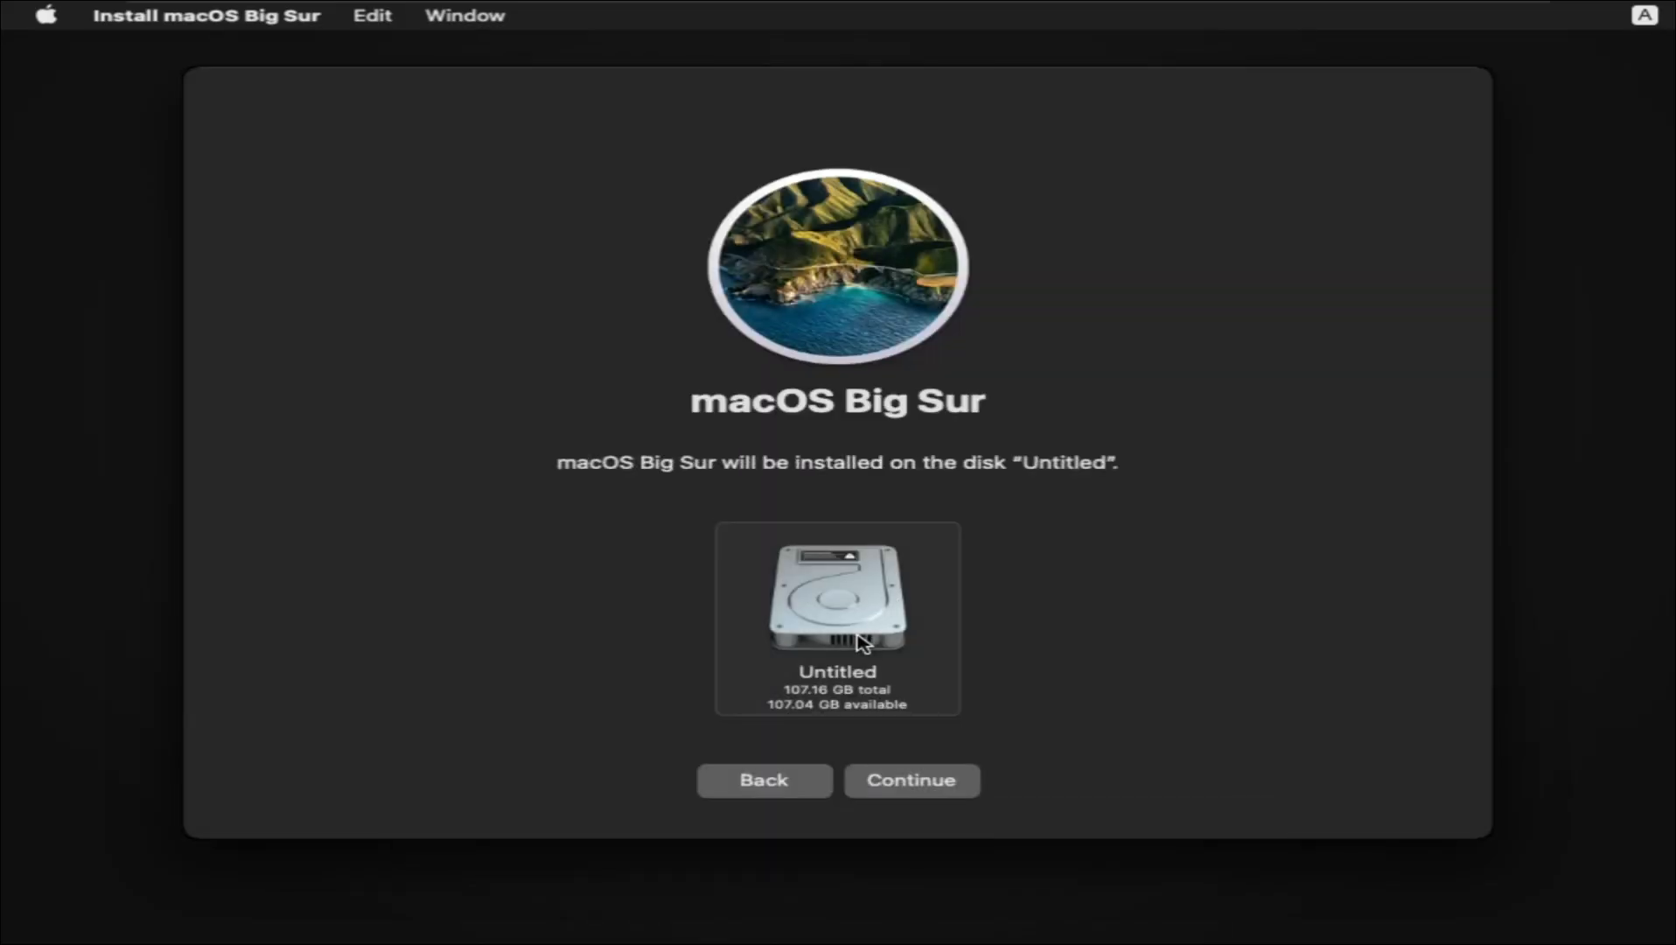
click(899, 786)
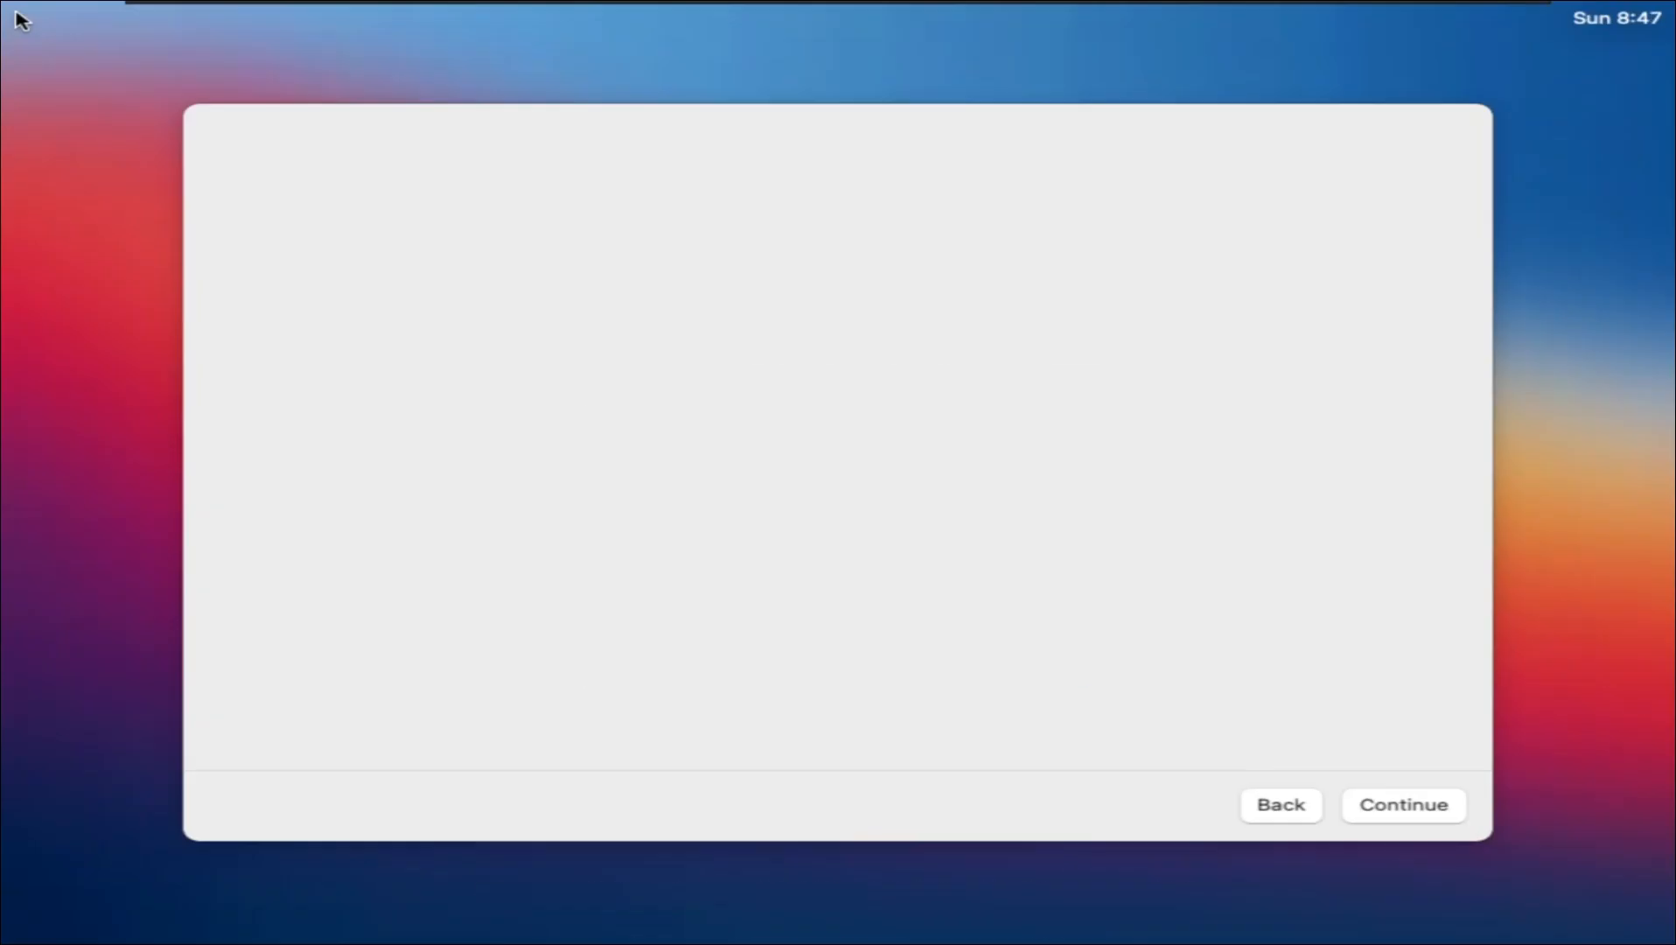
Step: Choose Pakistan as the region, pass the language, accessibility and privacy pages, and skip migration
scroll(875, 582, down, 5)
text(p)
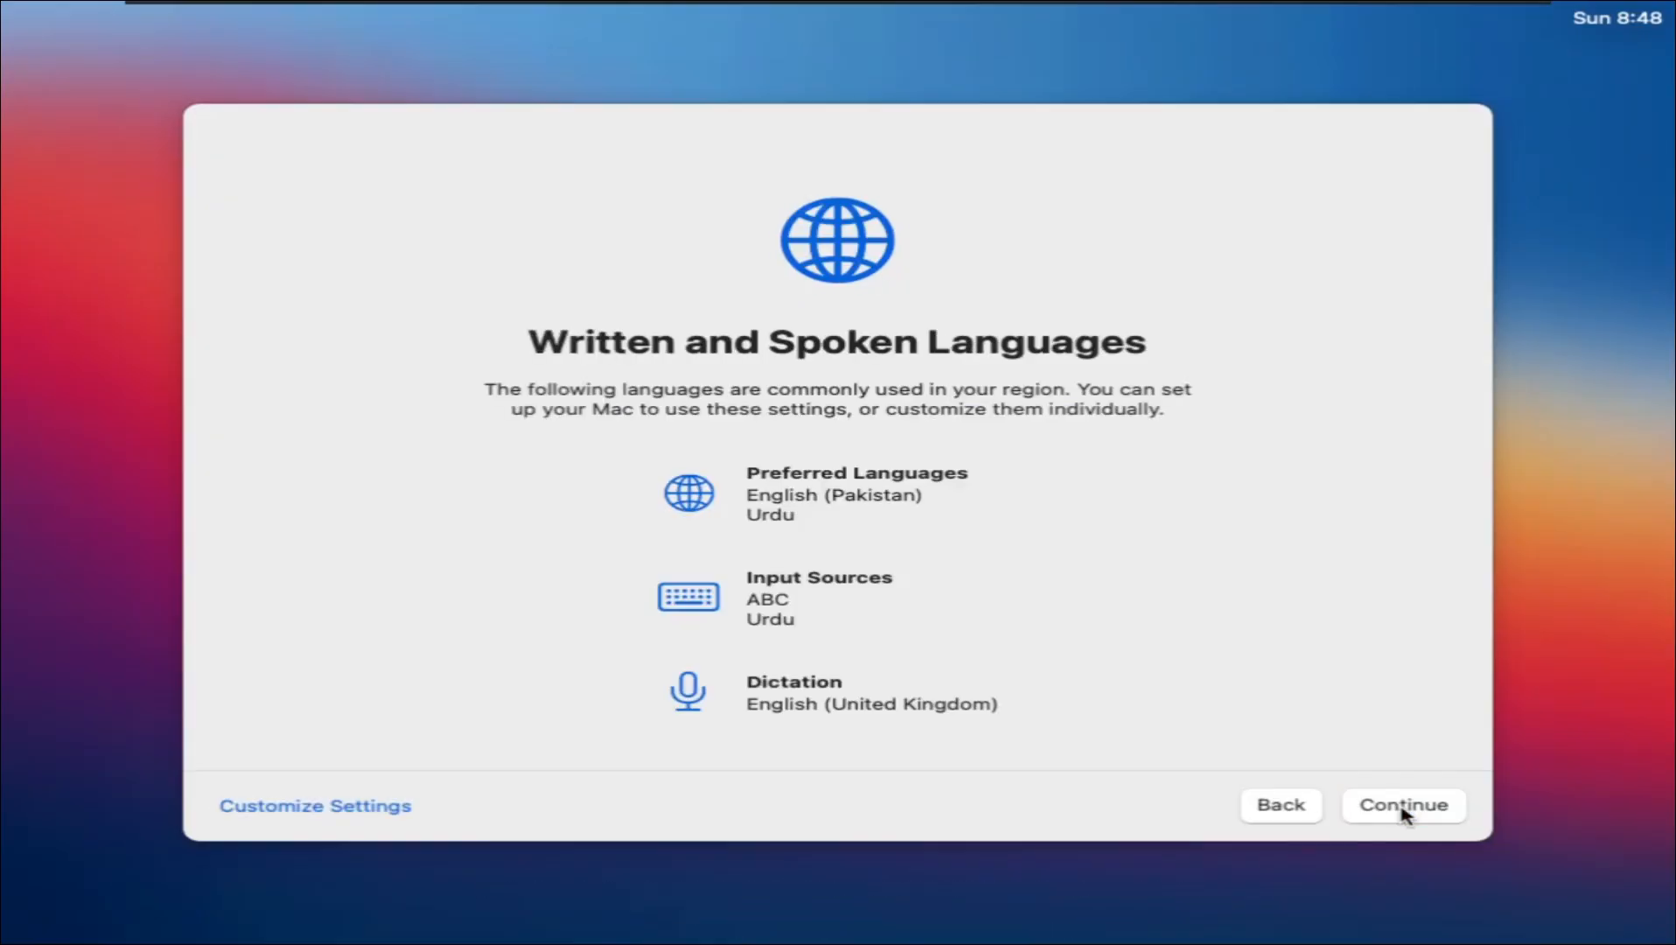
click(1403, 805)
click(1399, 812)
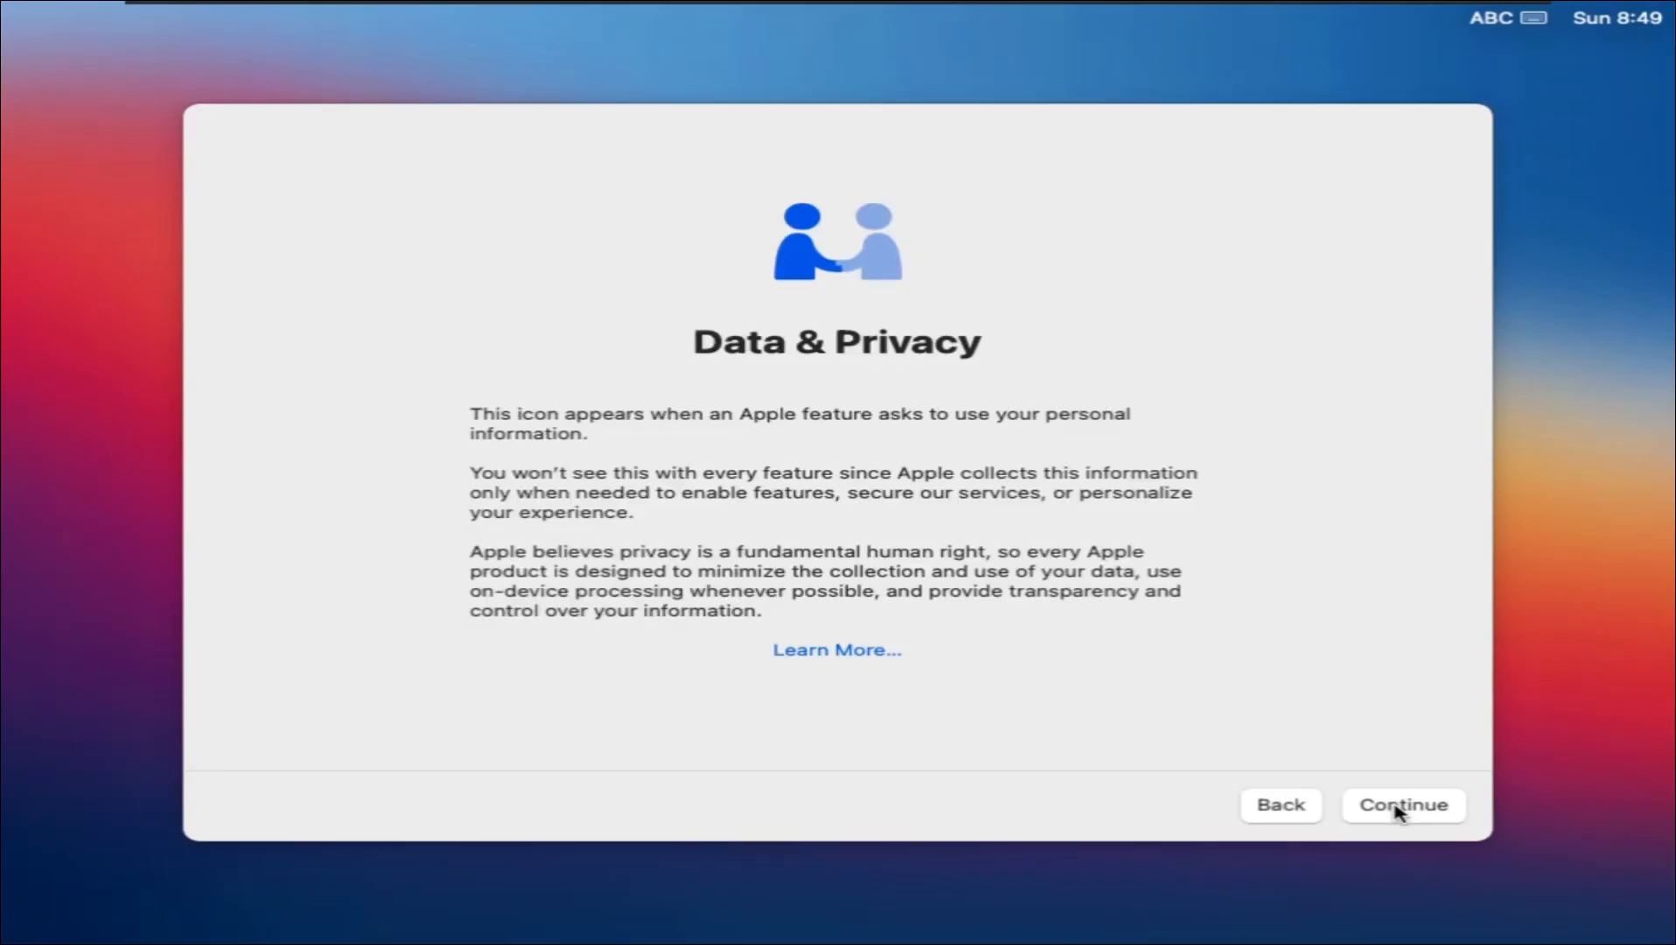
click(1397, 812)
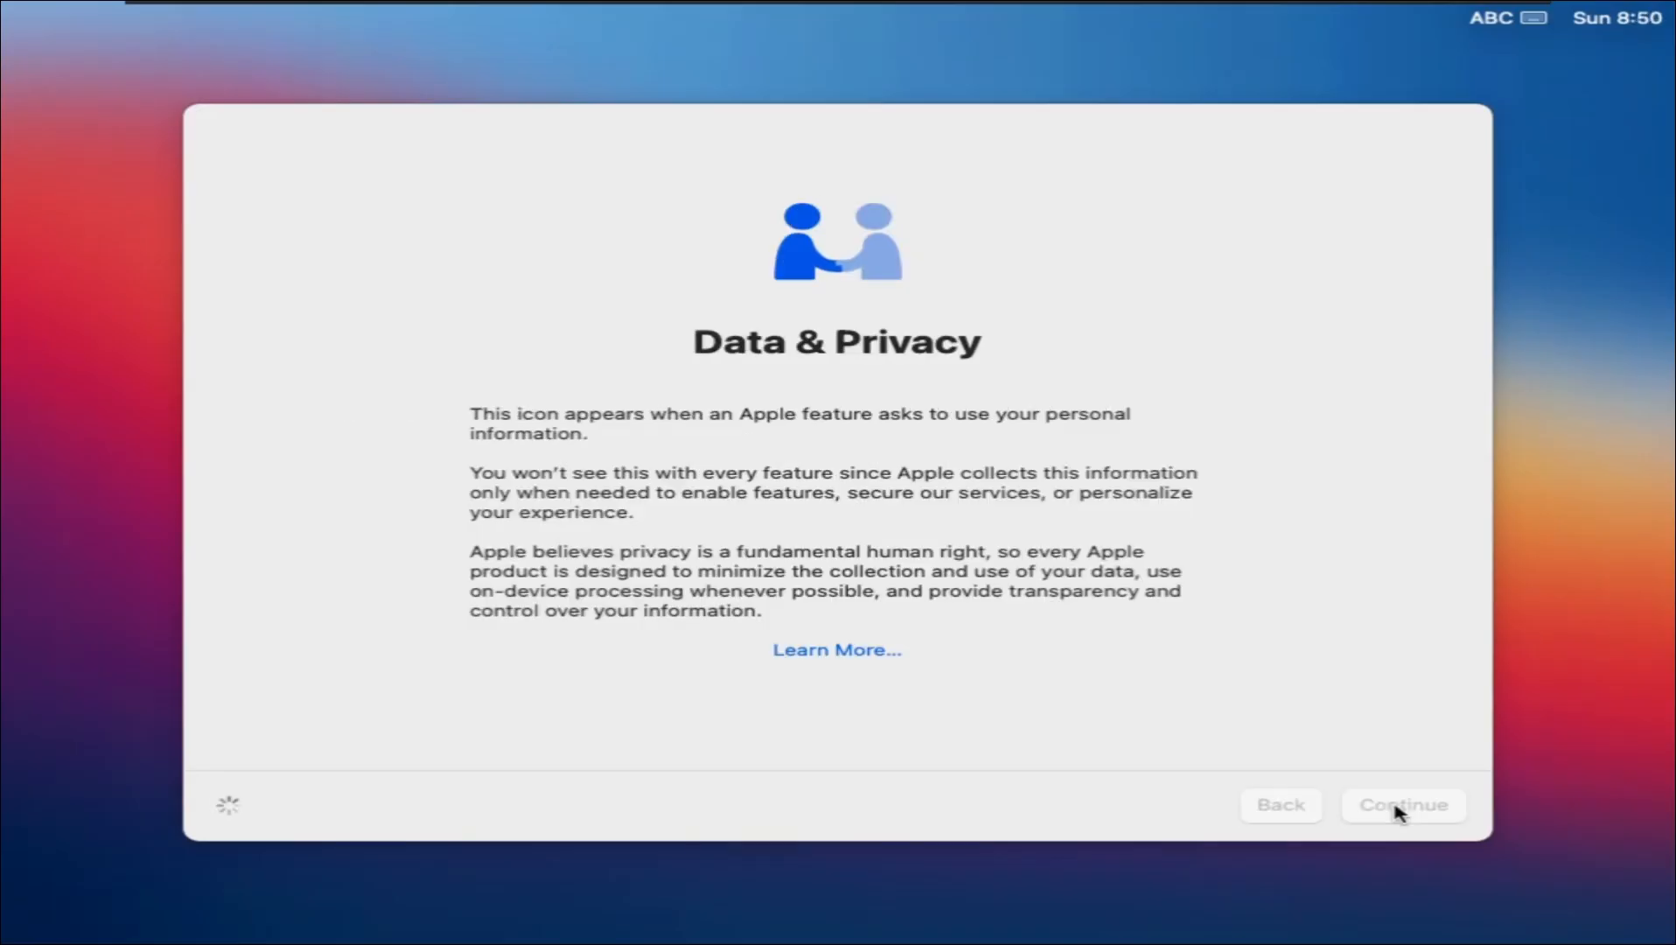
click(289, 809)
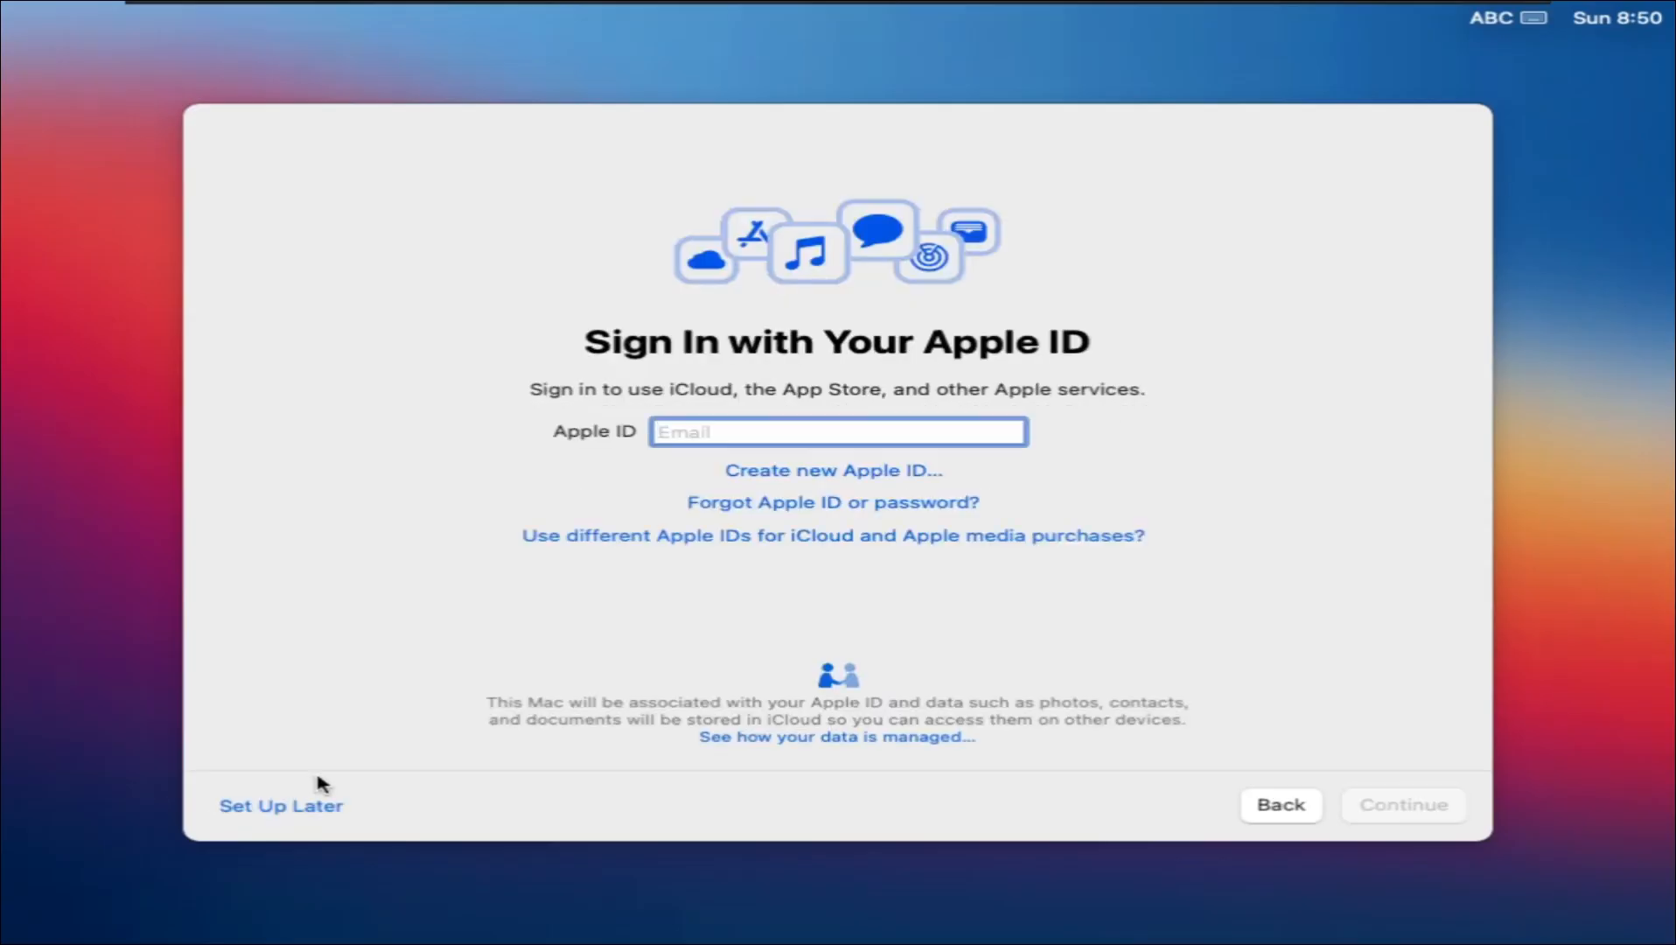
Step: Skip Apple ID sign-in and agree to the macOS terms and conditions
click(297, 813)
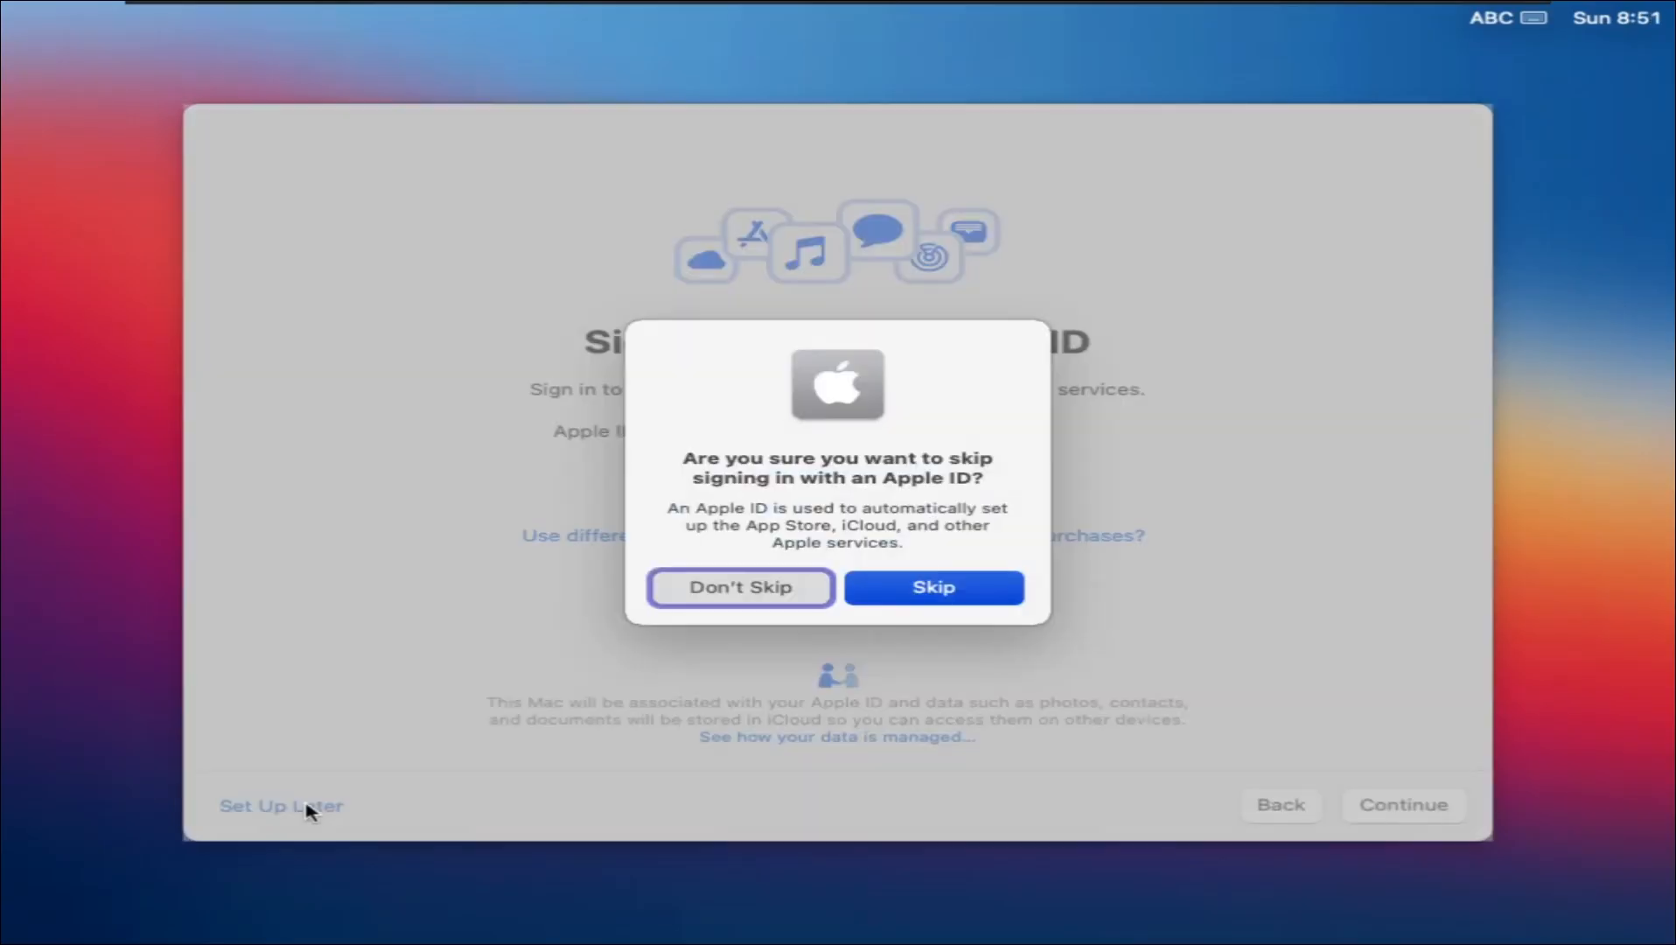
click(953, 596)
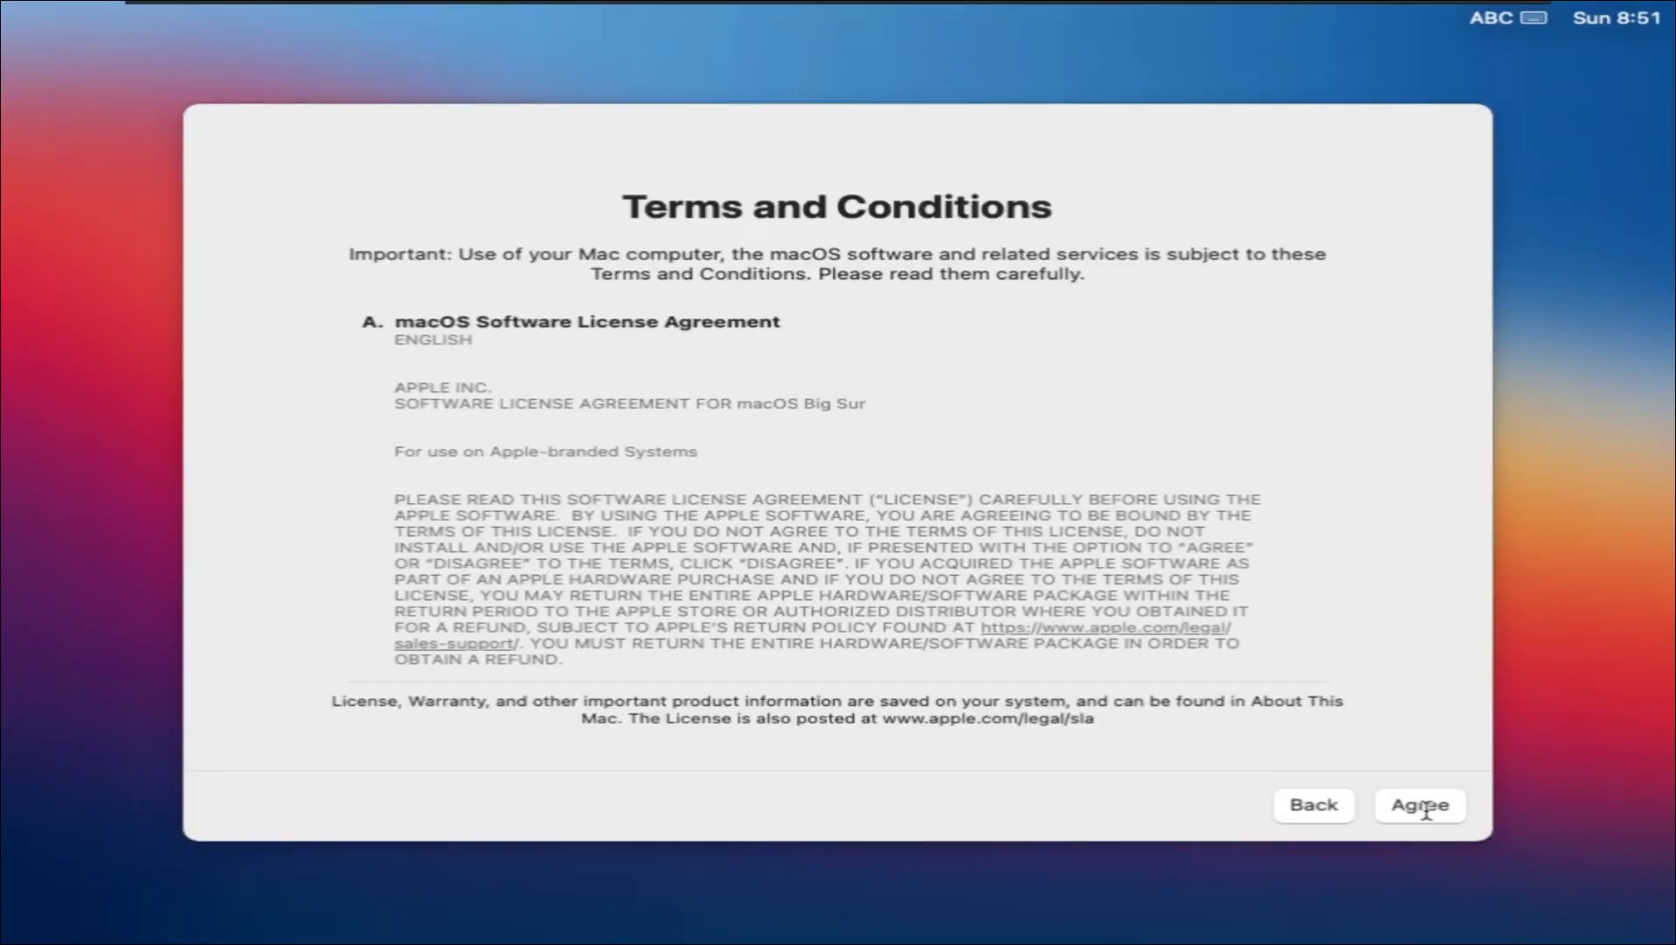
scroll(1426, 809, down, 10)
click(1424, 805)
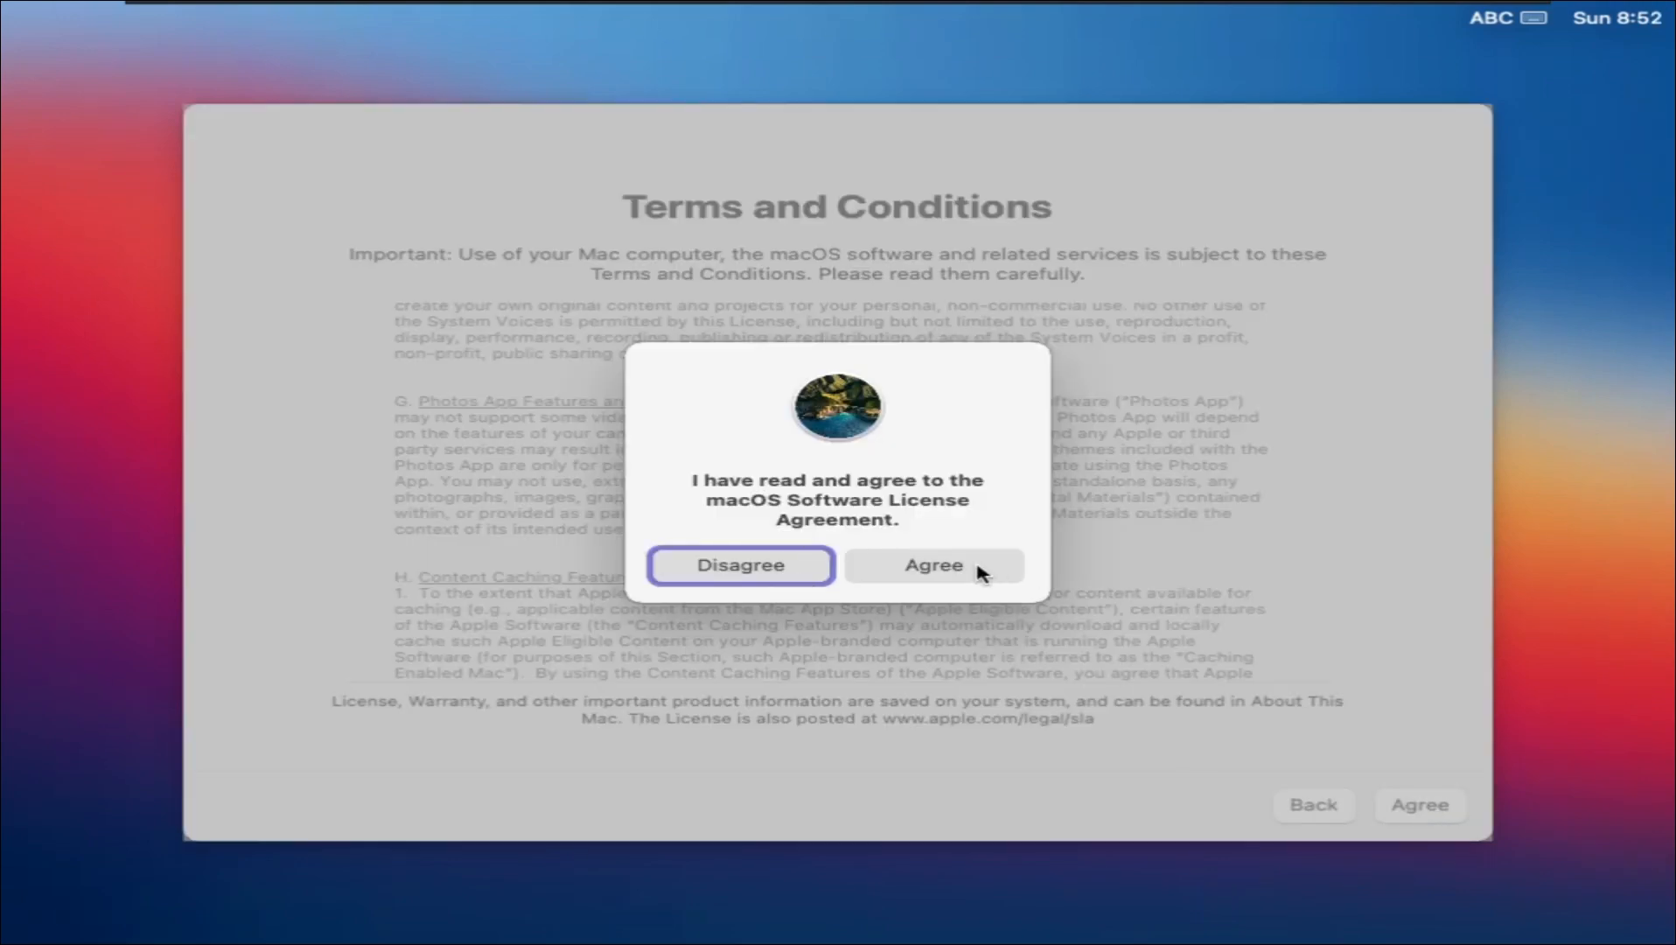
click(981, 573)
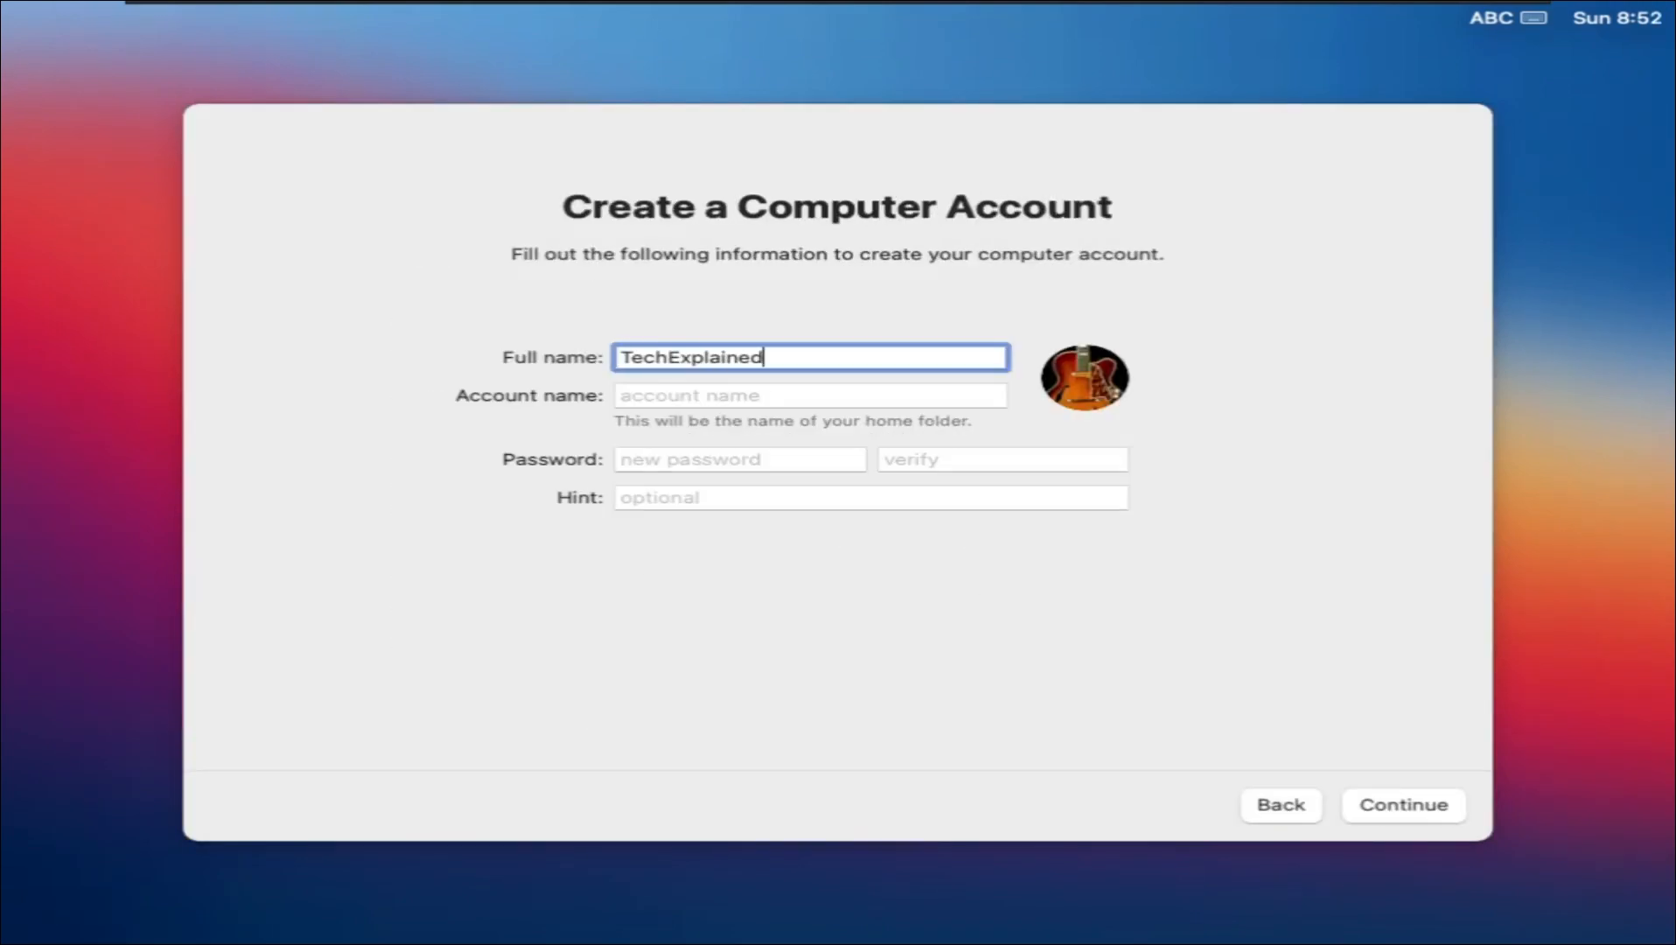
Step: Create the computer account with the entered account name and password
key(Tab)
key(Tab)
text(1234)
key(Tab)
text(1)
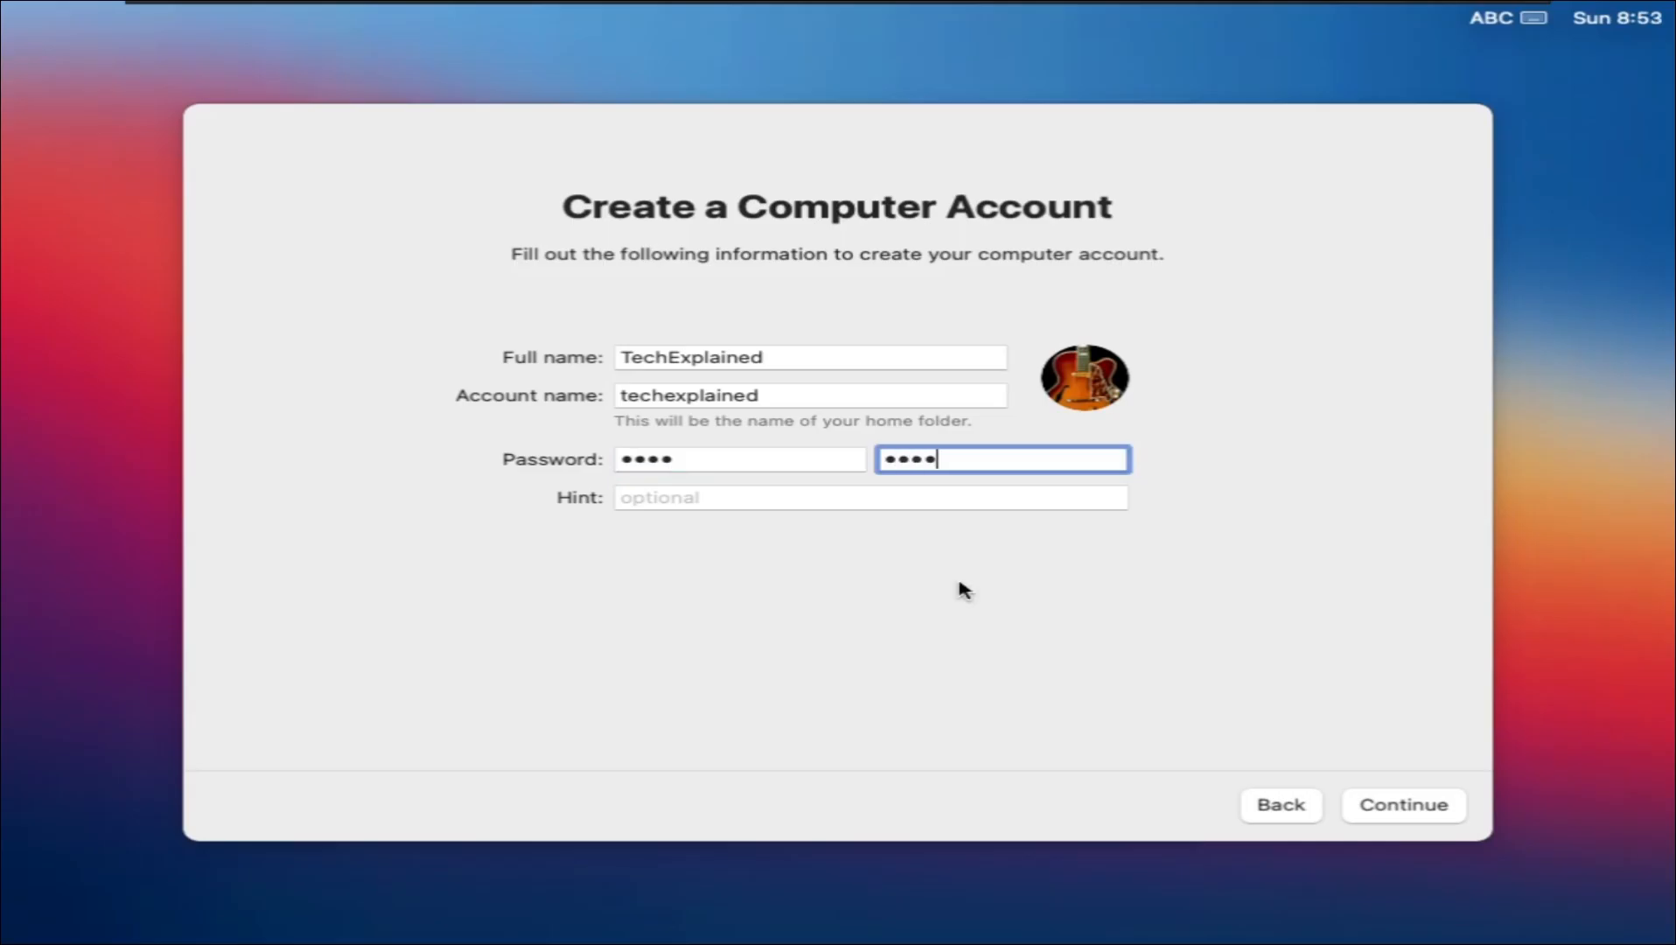
click(1403, 810)
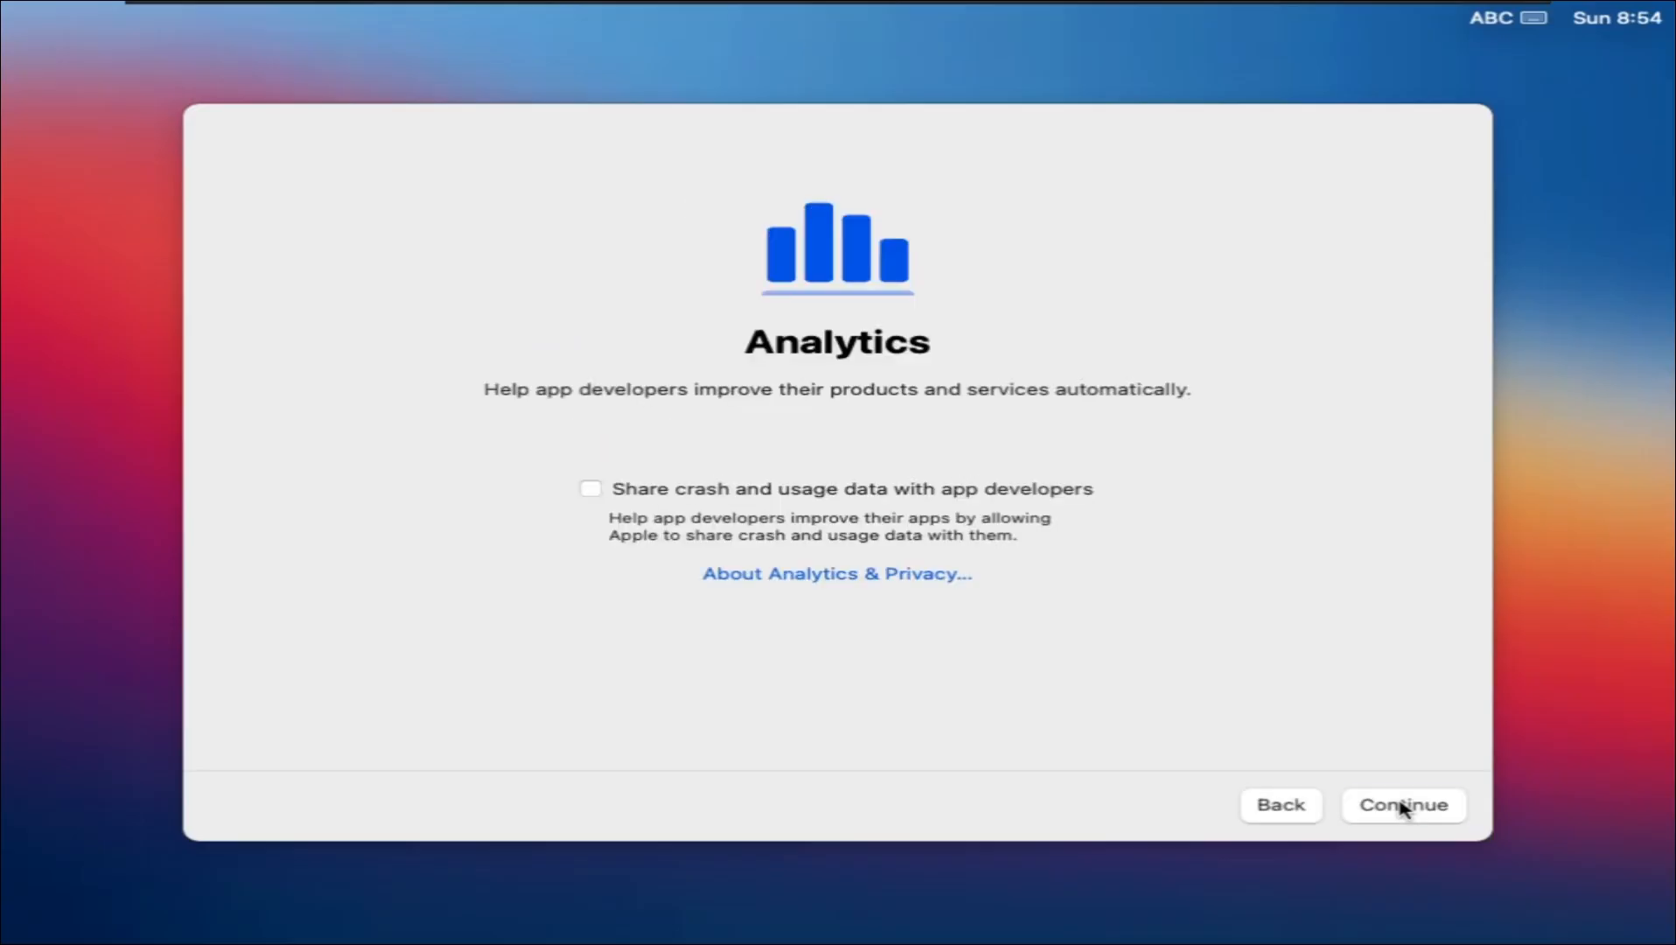
Step: Skip analytics sharing, set up Screen Time later, decline Siri audio sharing, and keep Light appearance
click(1403, 807)
click(280, 805)
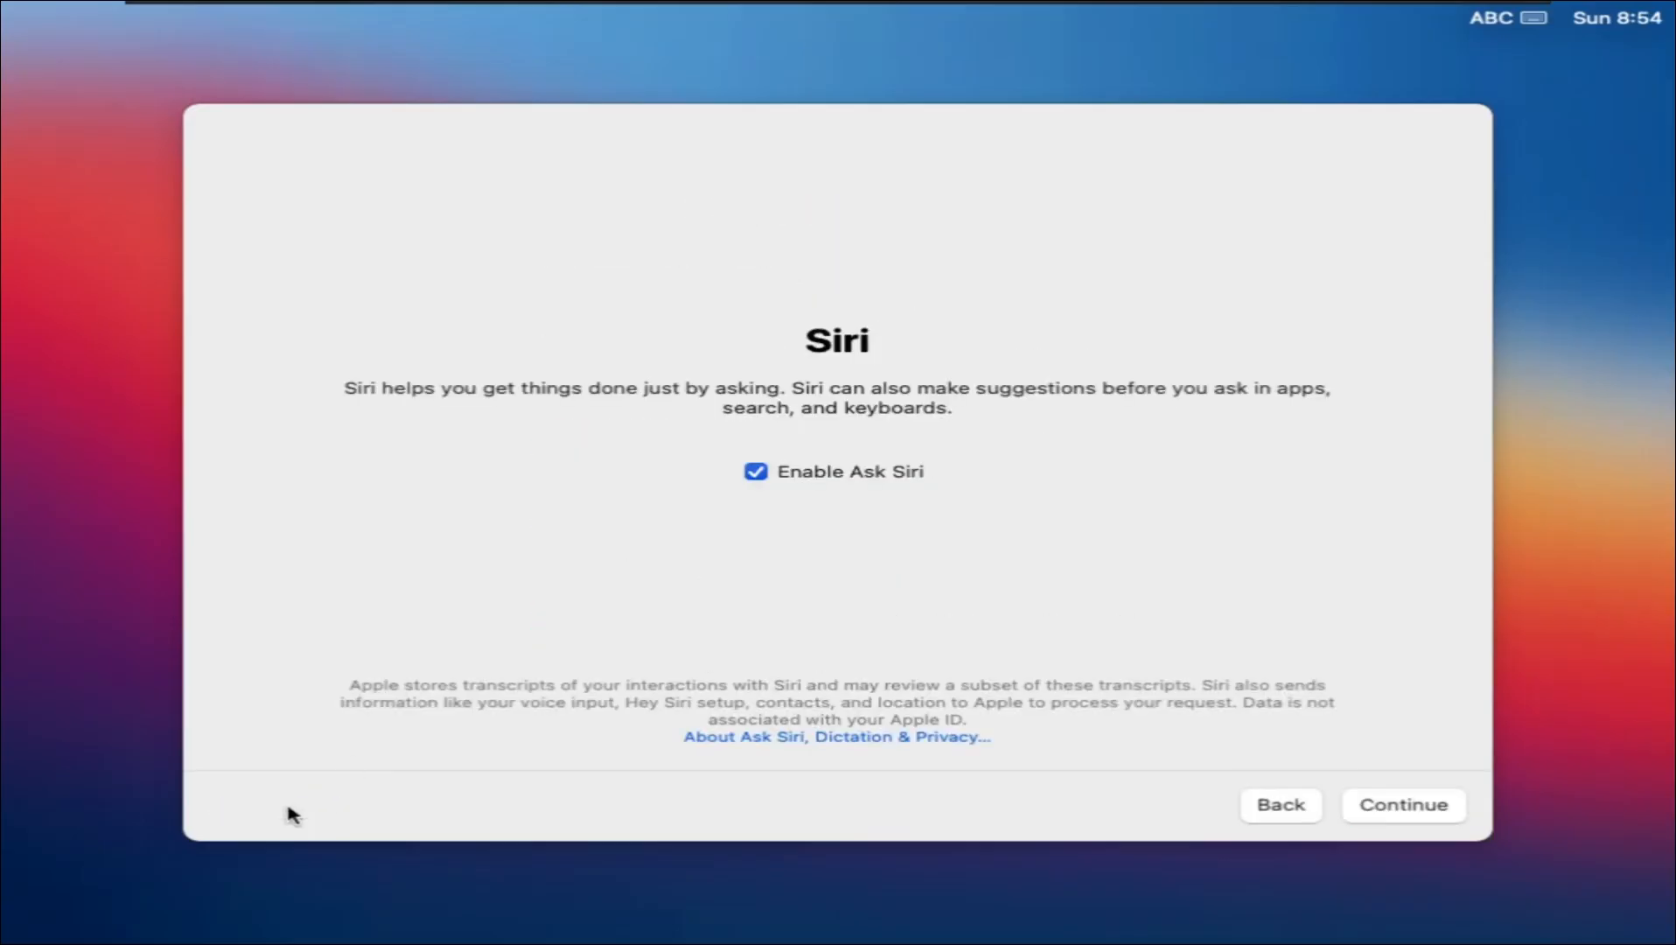
click(1385, 810)
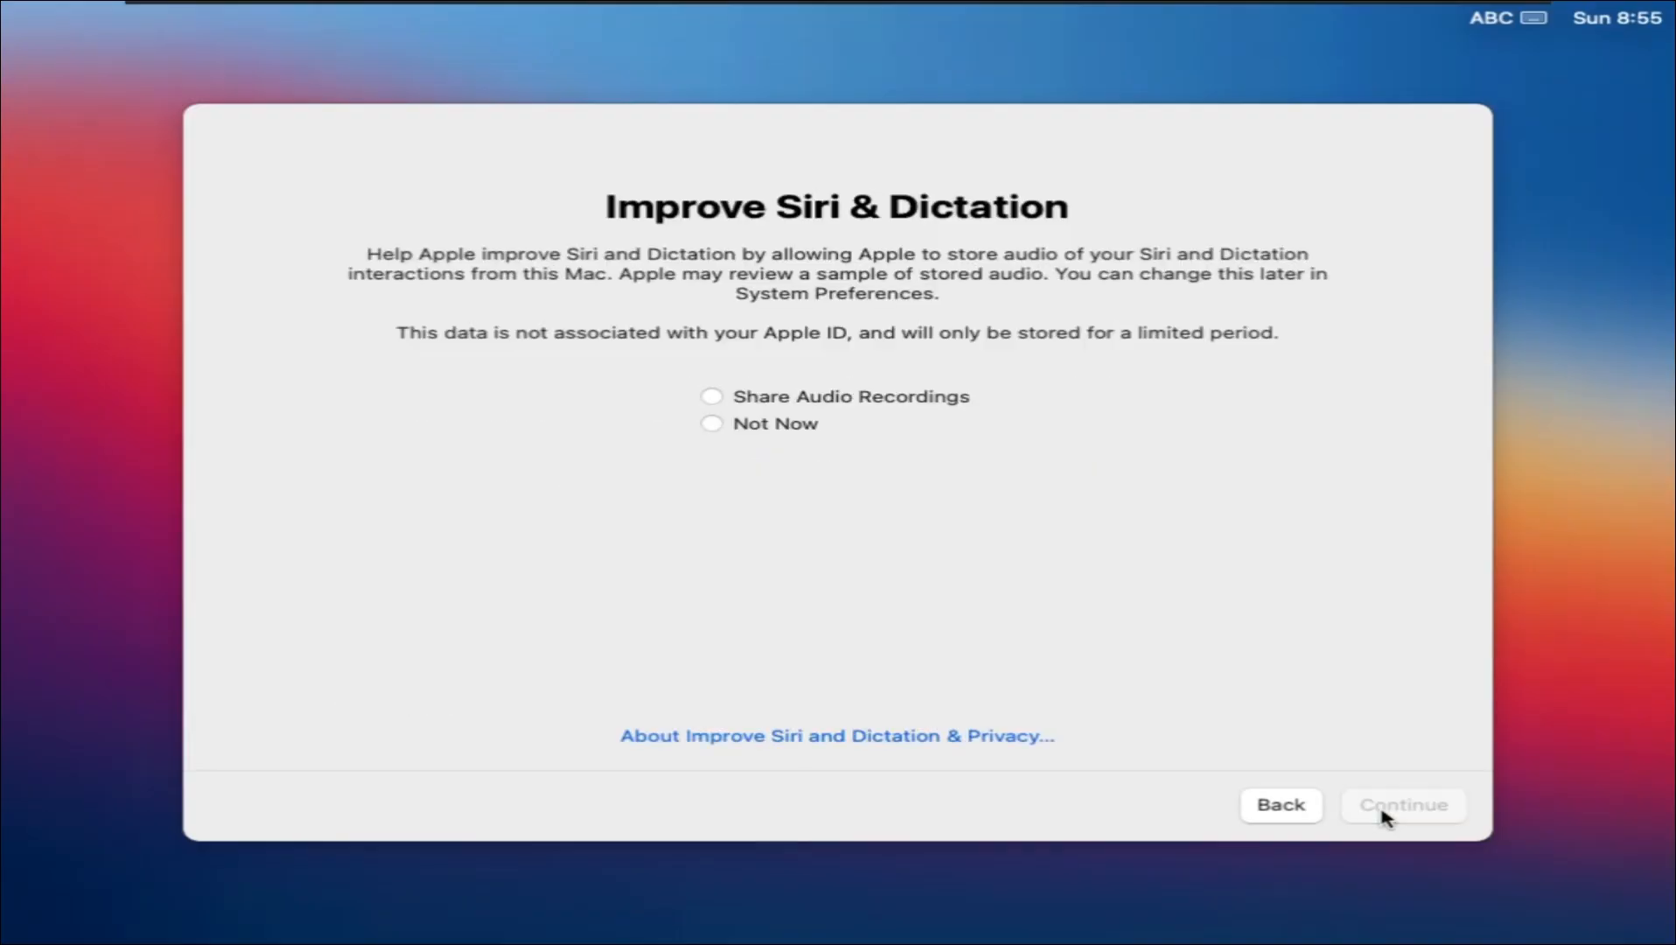
click(716, 425)
click(1392, 811)
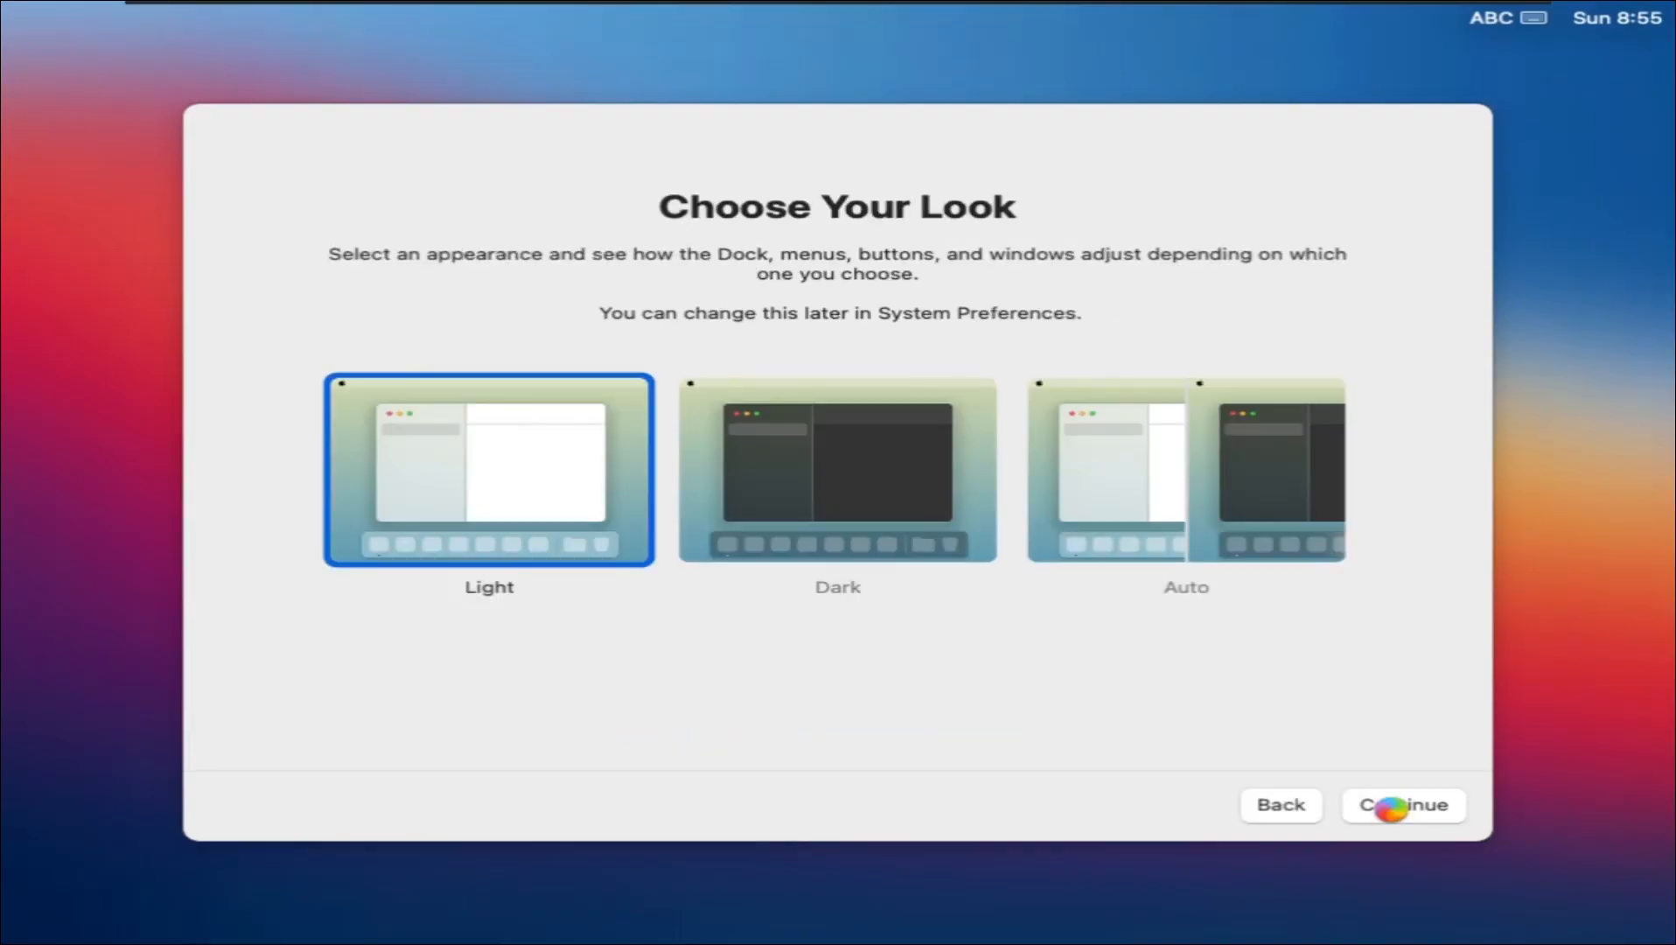
click(1391, 808)
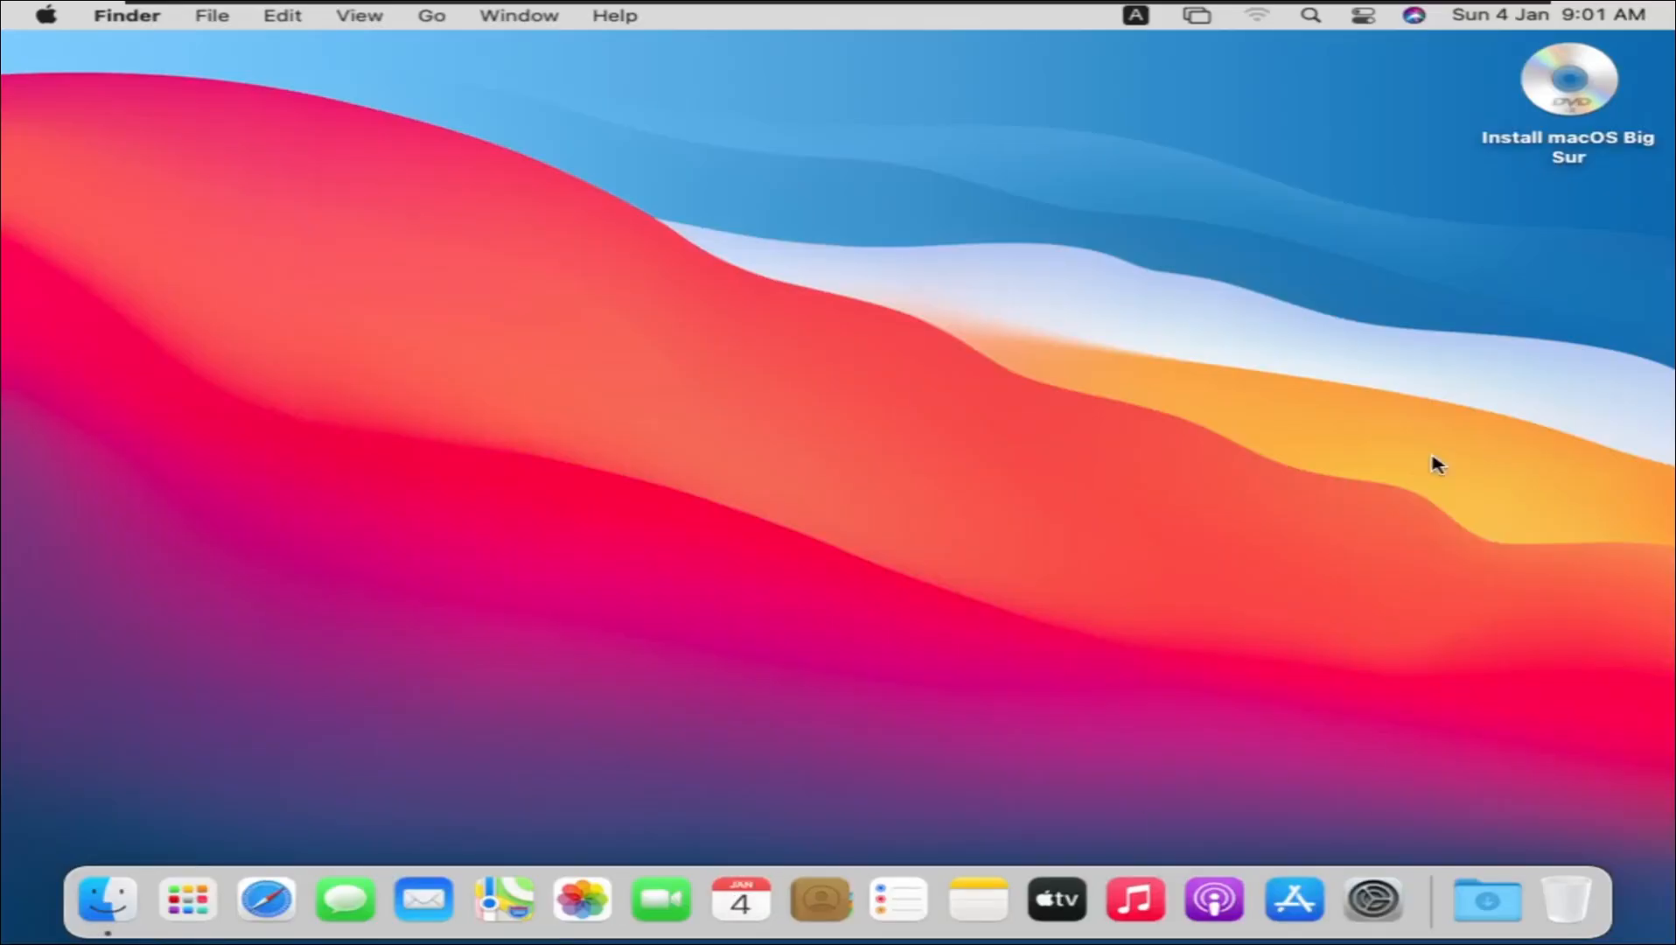
Step: Eject the Install macOS Big Sur disk and close the Finder window
right_click(1580, 144)
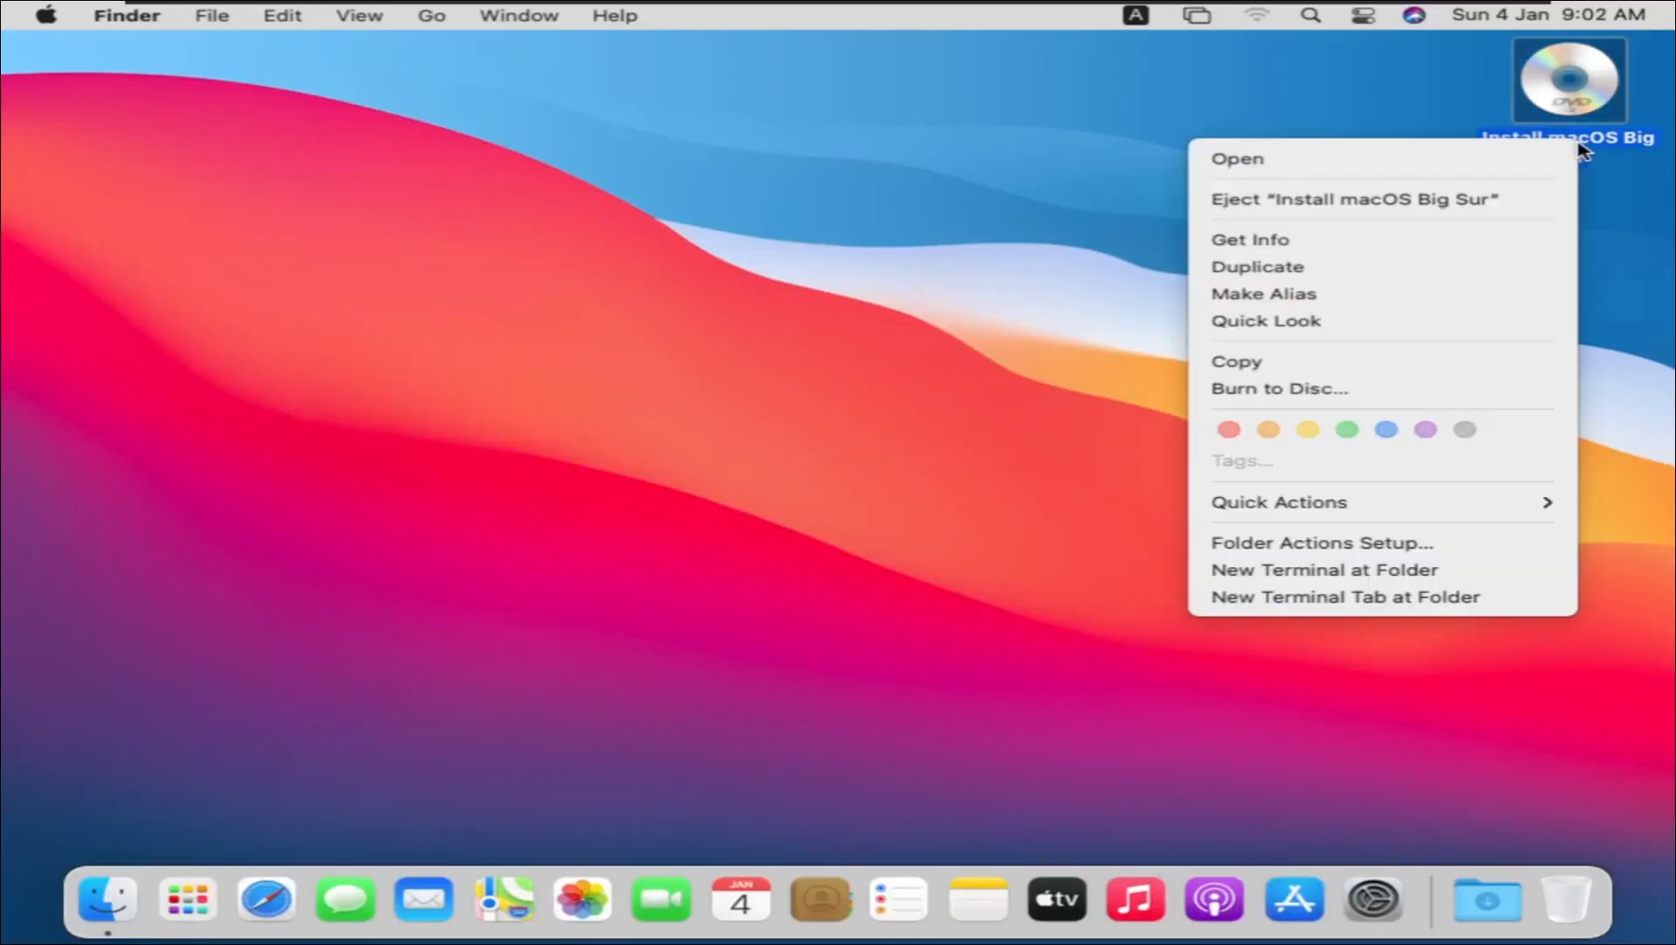
click(1342, 207)
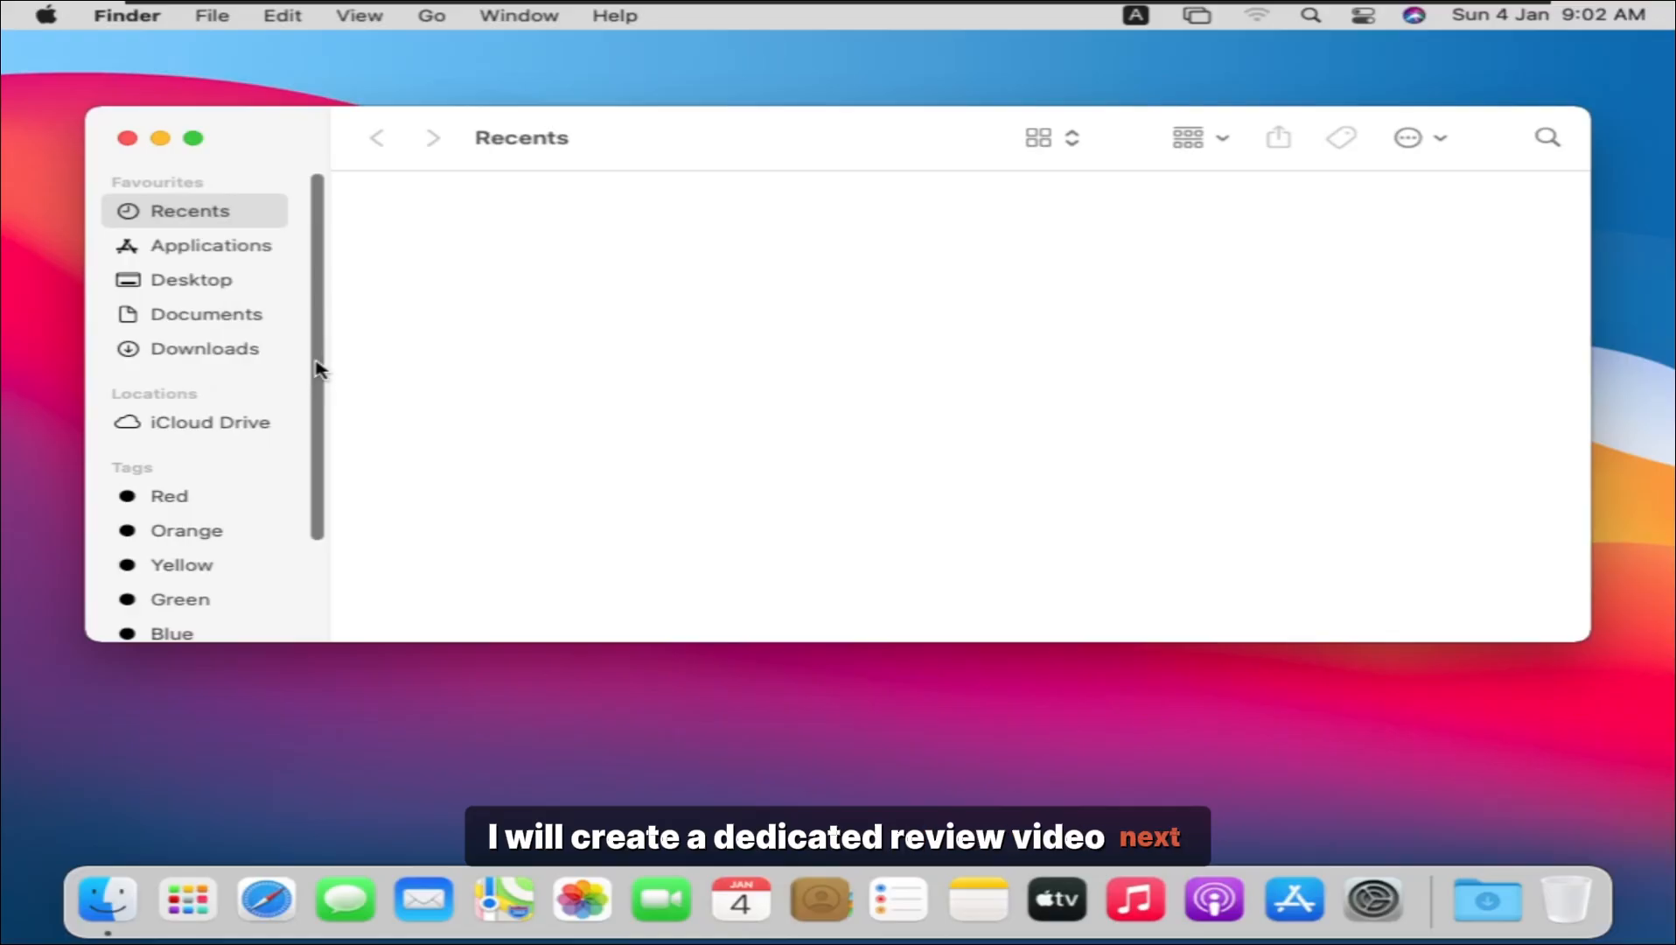
drag(316, 362, 314, 322)
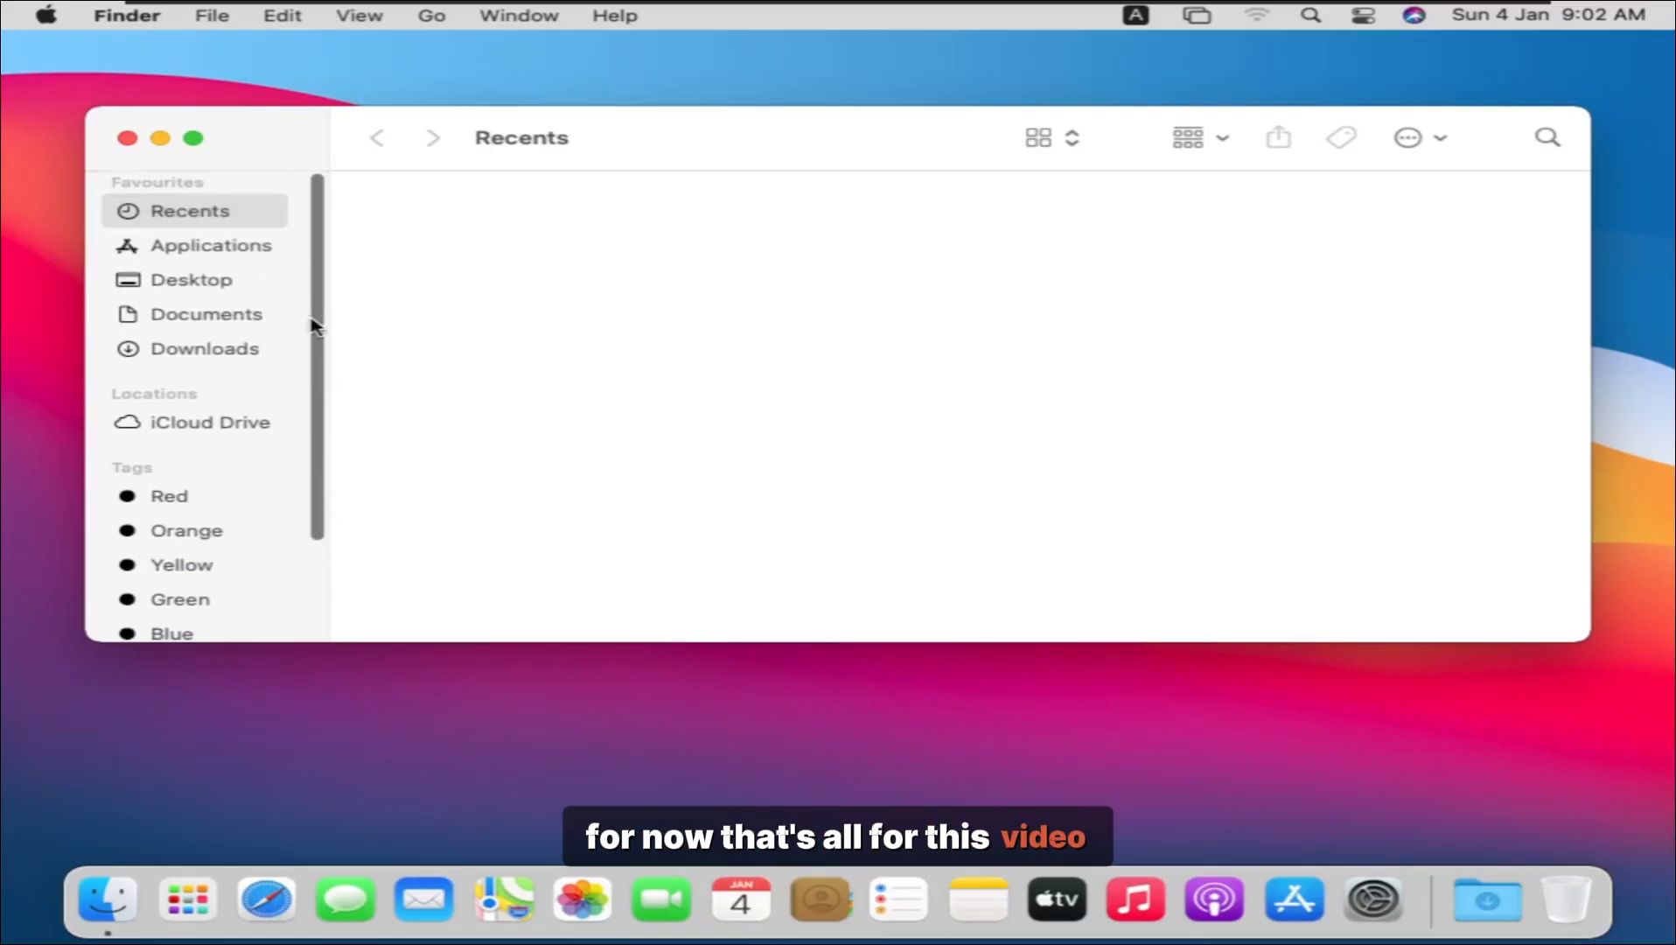
click(127, 138)
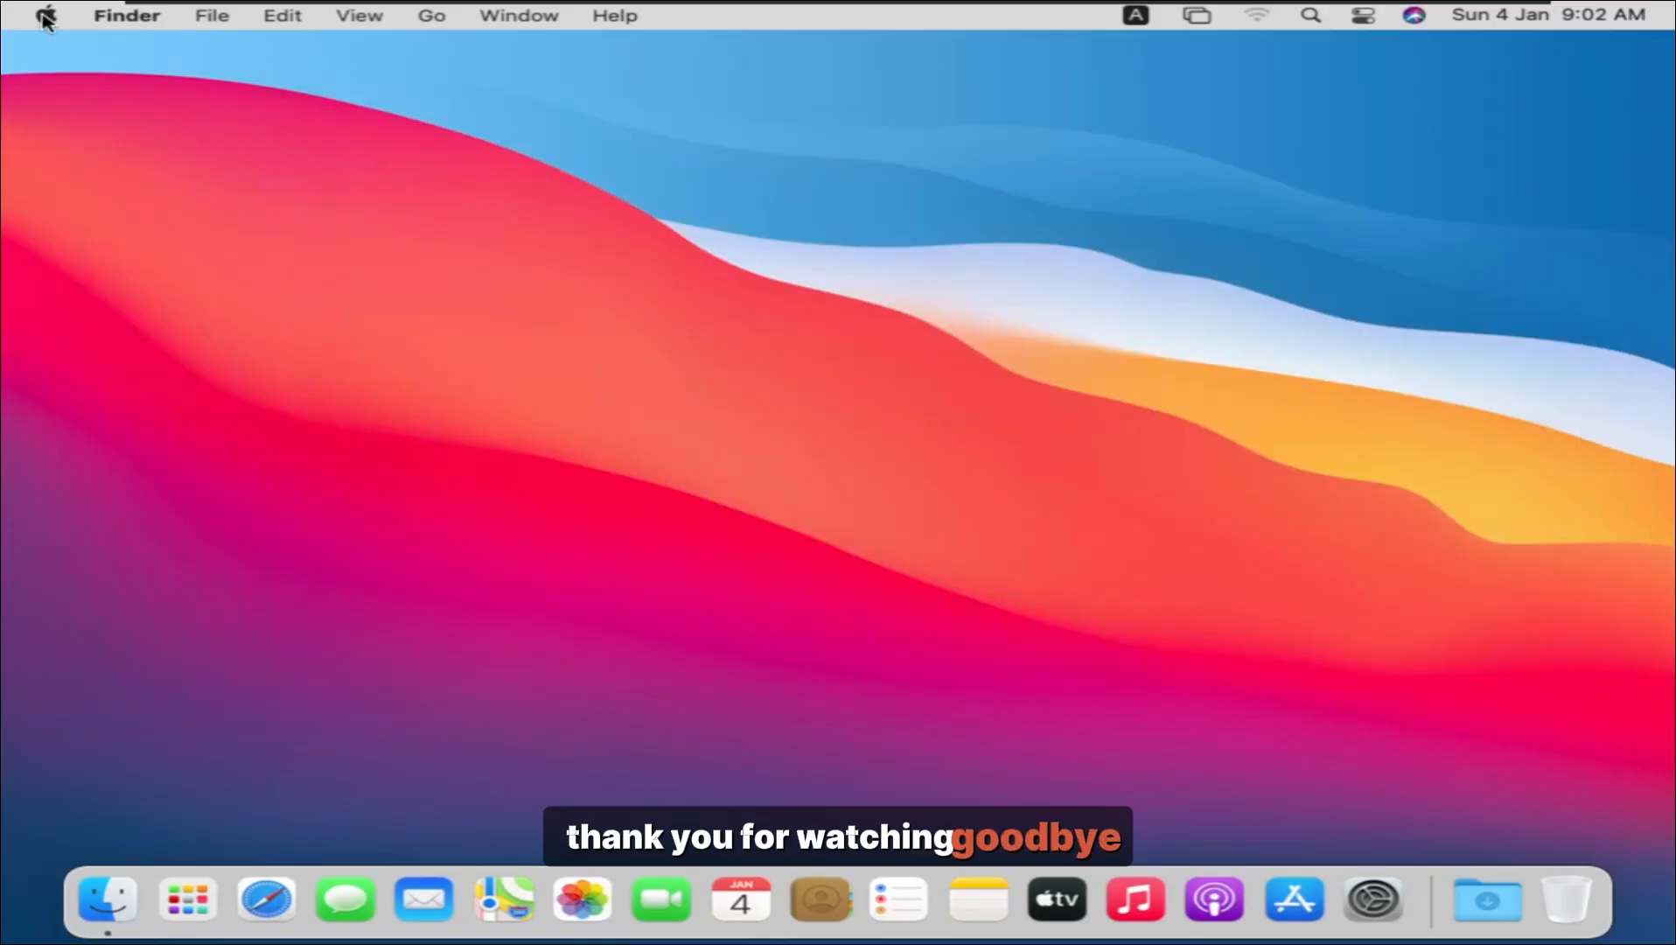
Step: Shut down the Mac from the Apple menu and confirm
click(45, 16)
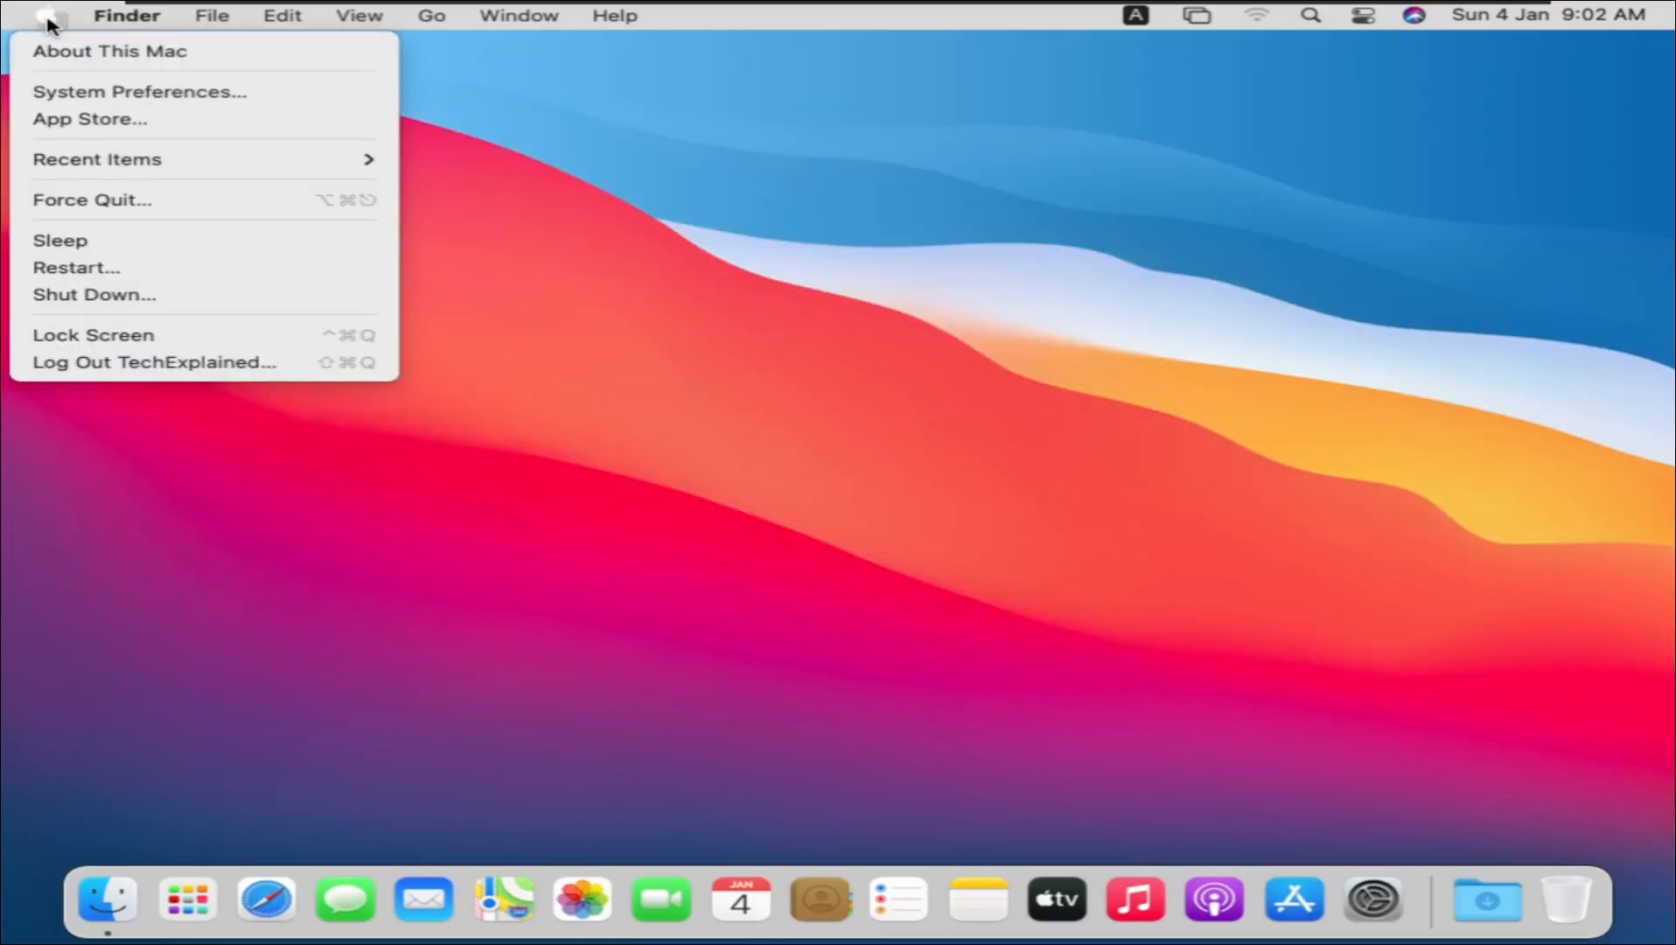
click(63, 295)
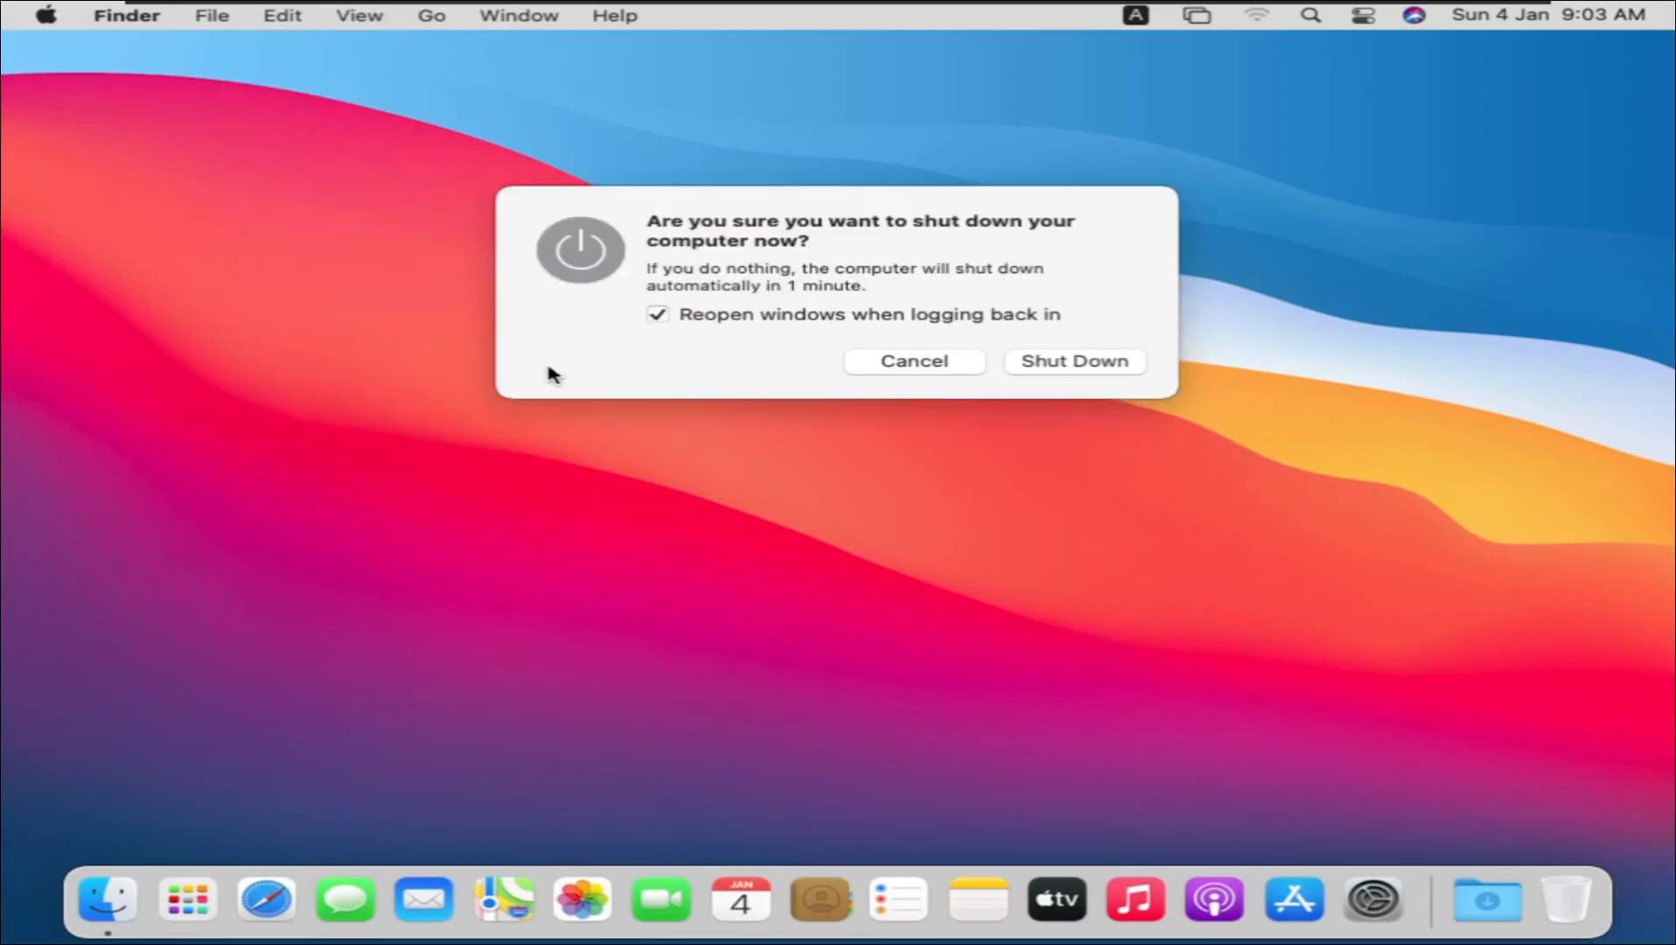
click(1069, 370)
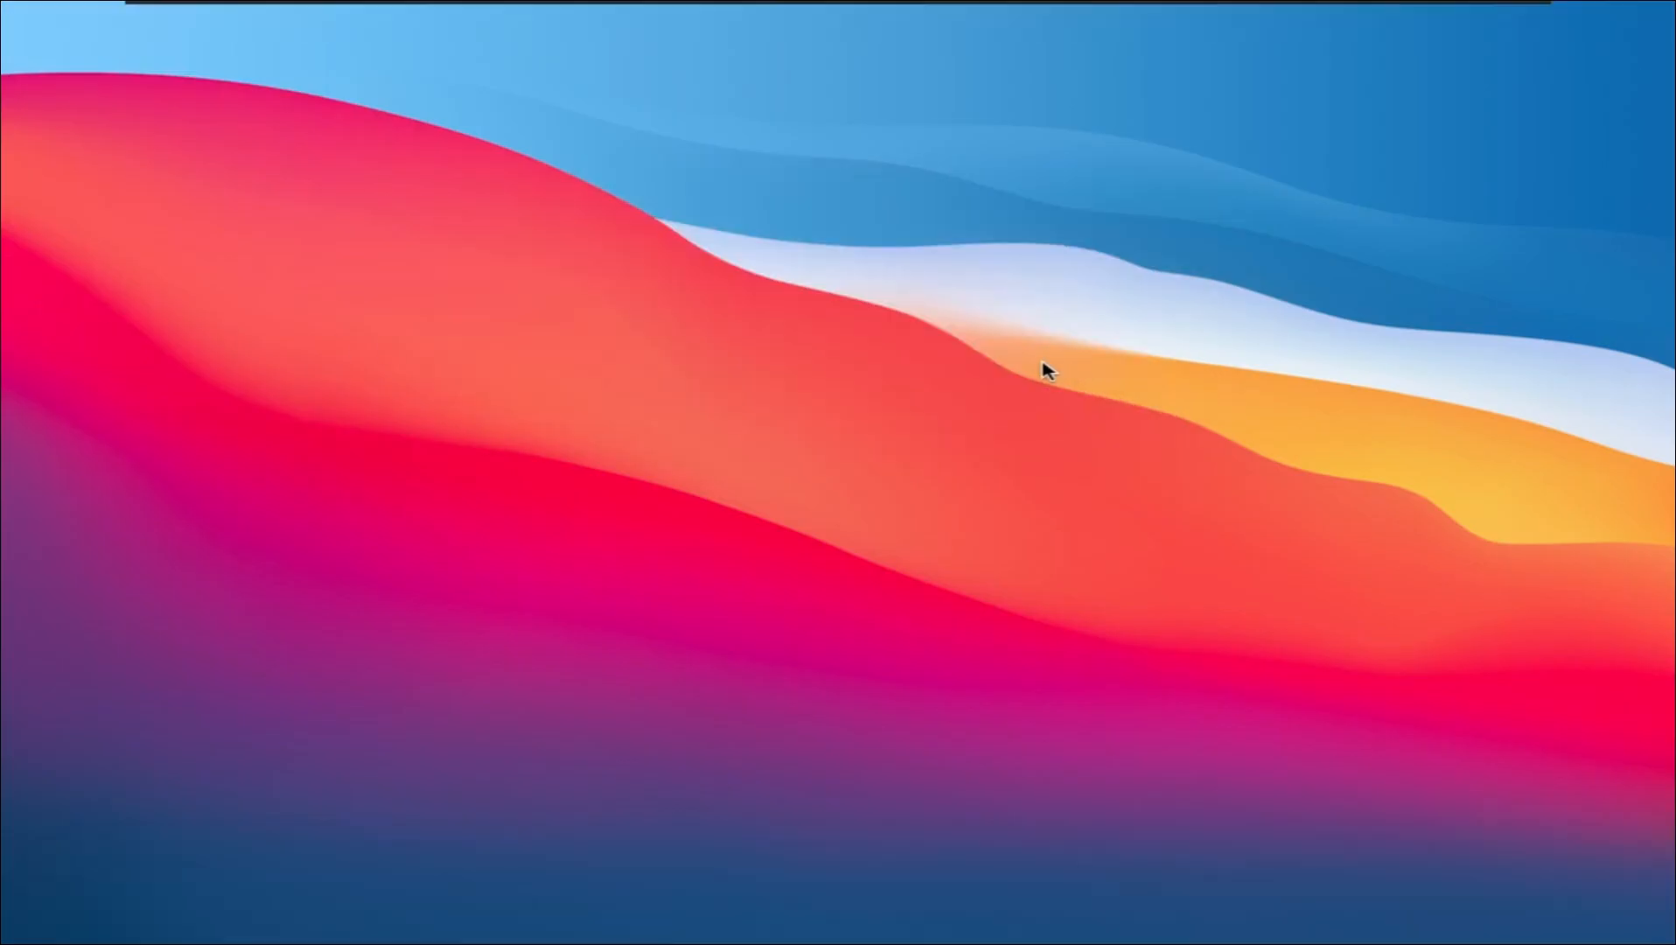